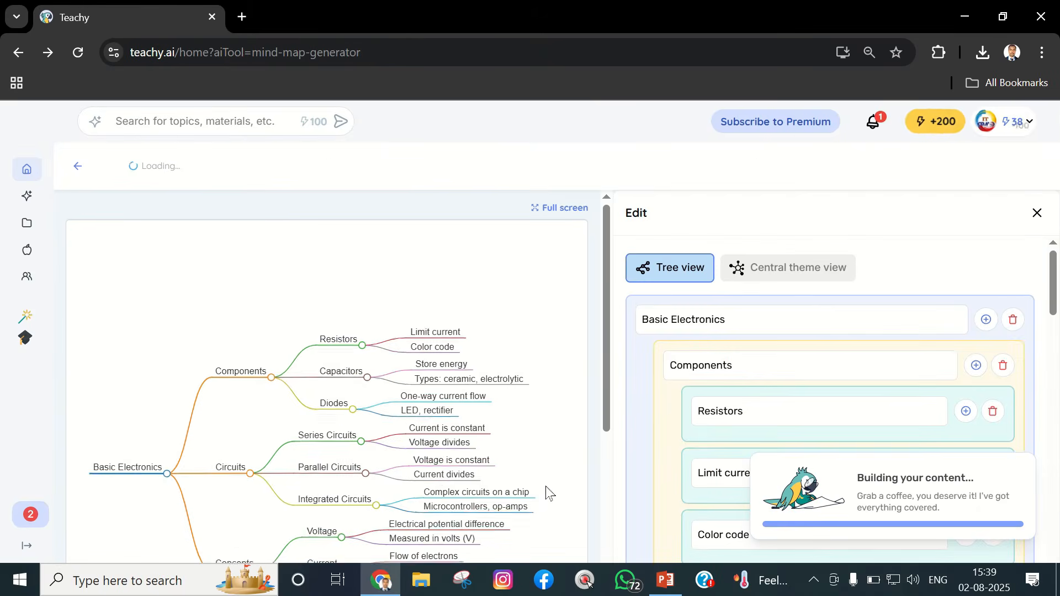
Look through the Basic Electronics mind map and the slides of the Basic Electronics Fundamentals presentation.
{"action": "scroll", "coordinate": [165, 371], "scroll_direction": "down", "scroll_amount": 10}
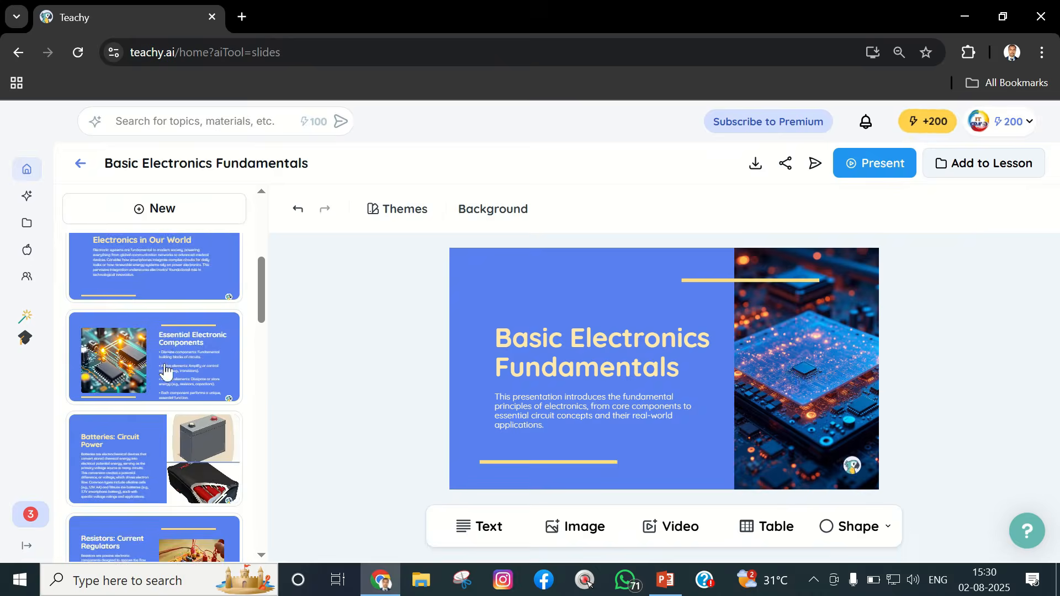
{"action": "scroll", "coordinate": [165, 371], "scroll_direction": "down", "scroll_amount": 2}
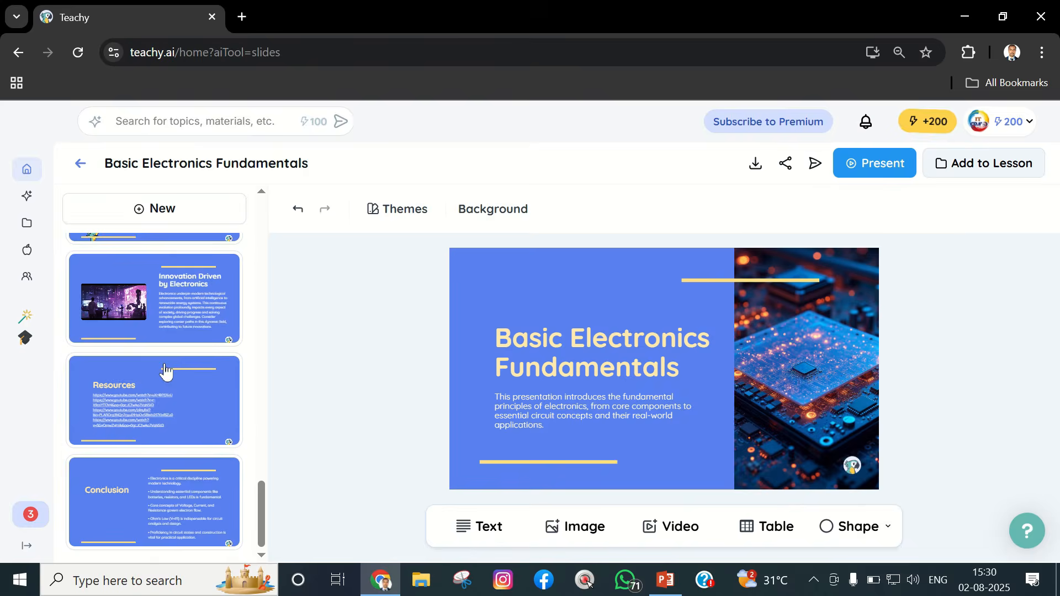
{"action": "scroll", "coordinate": [166, 371], "scroll_direction": "up", "scroll_amount": 5}
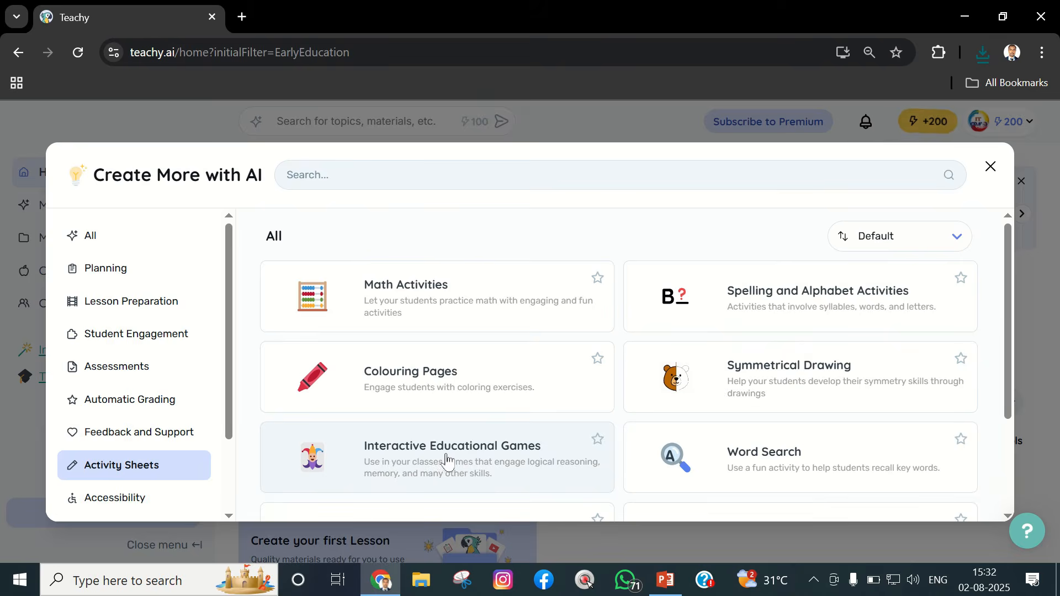
Open the Interactive Educational Games tool and look through its game types.
{"action": "left_click", "coordinate": [442, 463]}
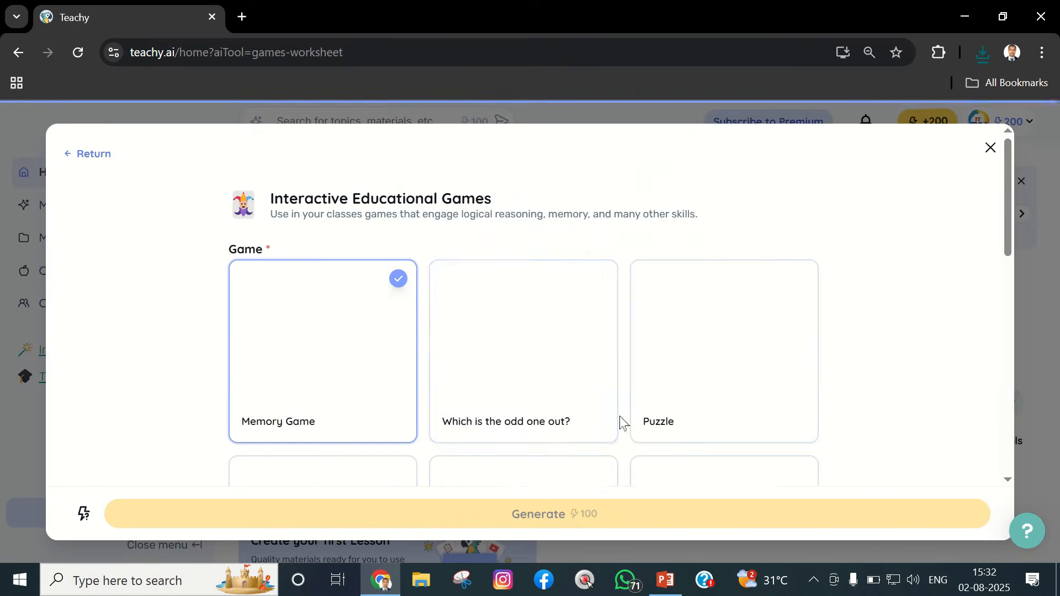
{"action": "scroll", "coordinate": [541, 418], "scroll_direction": "down", "scroll_amount": 3}
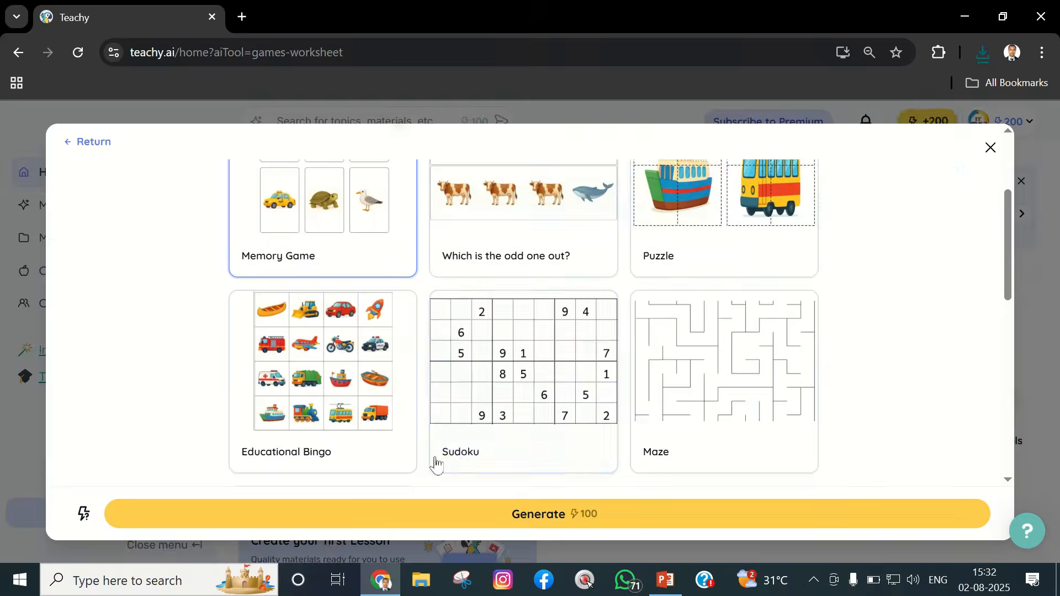
{"action": "scroll", "coordinate": [322, 443], "scroll_direction": "up", "scroll_amount": 3}
{"action": "scroll", "coordinate": [577, 435], "scroll_direction": "down", "scroll_amount": 6}
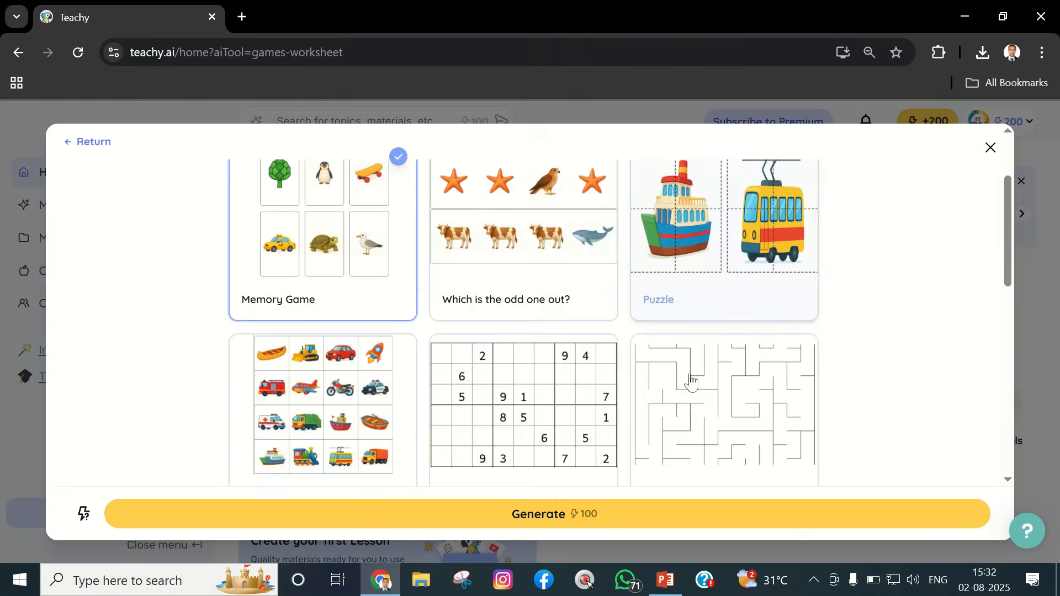
{"action": "scroll", "coordinate": [295, 291], "scroll_direction": "up", "scroll_amount": 6}
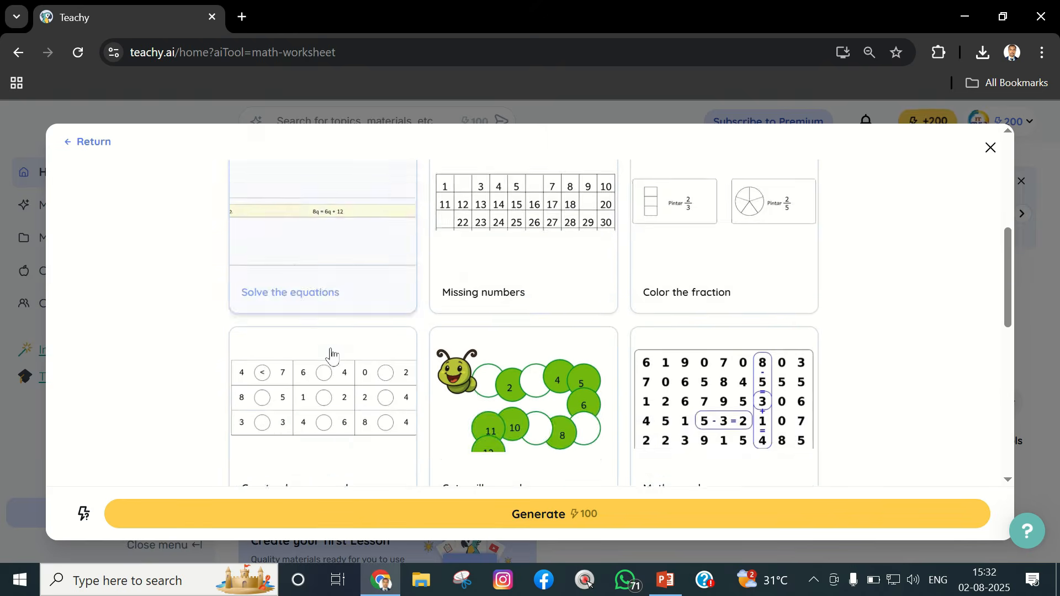
Look through the math worksheet activity types and the quantity and operation settings below them.
{"action": "scroll", "coordinate": [331, 356], "scroll_direction": "down", "scroll_amount": 2}
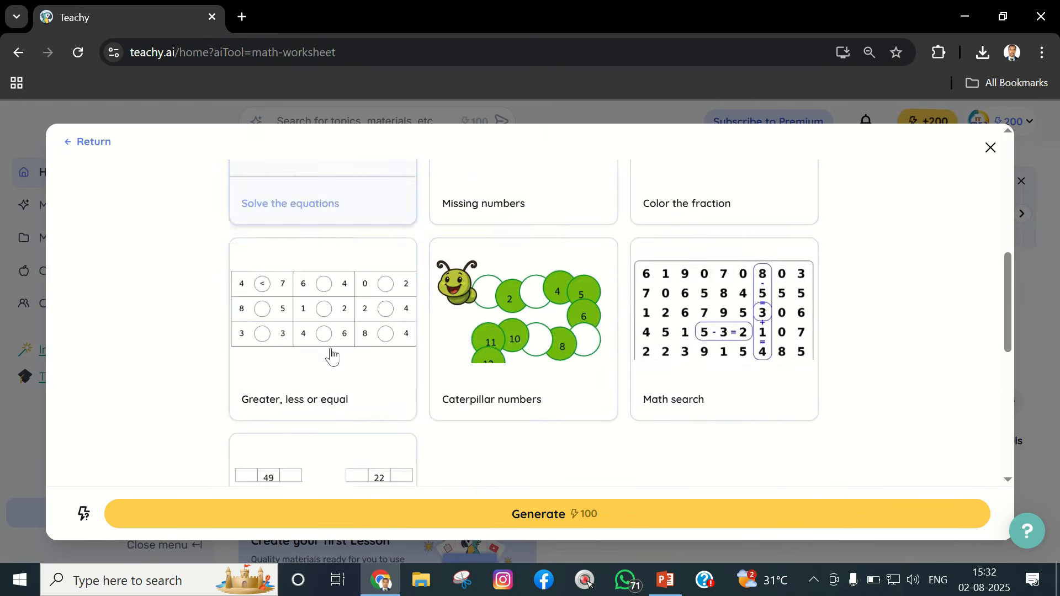
{"action": "scroll", "coordinate": [599, 373], "scroll_direction": "down", "scroll_amount": 1}
{"action": "scroll", "coordinate": [599, 374], "scroll_direction": "down", "scroll_amount": 3}
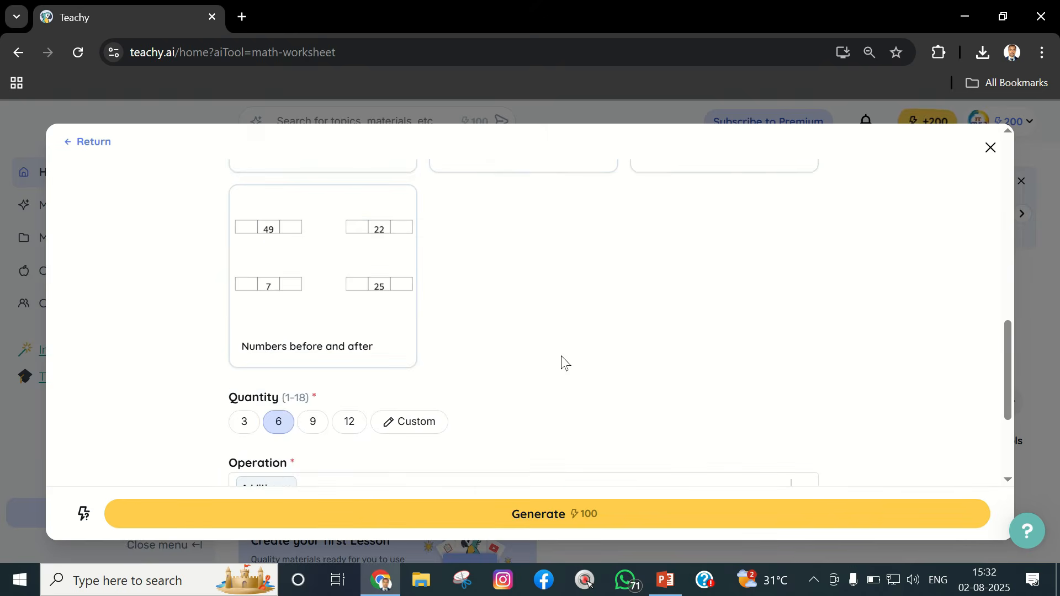
{"action": "scroll", "coordinate": [564, 362], "scroll_direction": "down", "scroll_amount": 3}
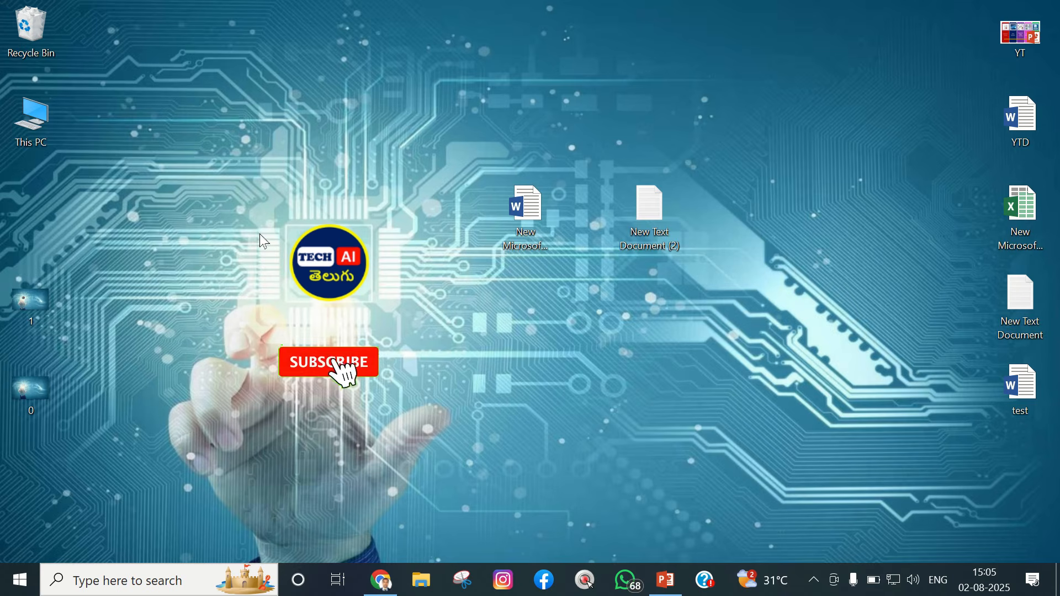
Switch to Chrome, search Google for "teachy ai" and open the Teachy website.
{"action": "left_click", "coordinate": [393, 582]}
{"action": "left_click", "coordinate": [391, 330]}
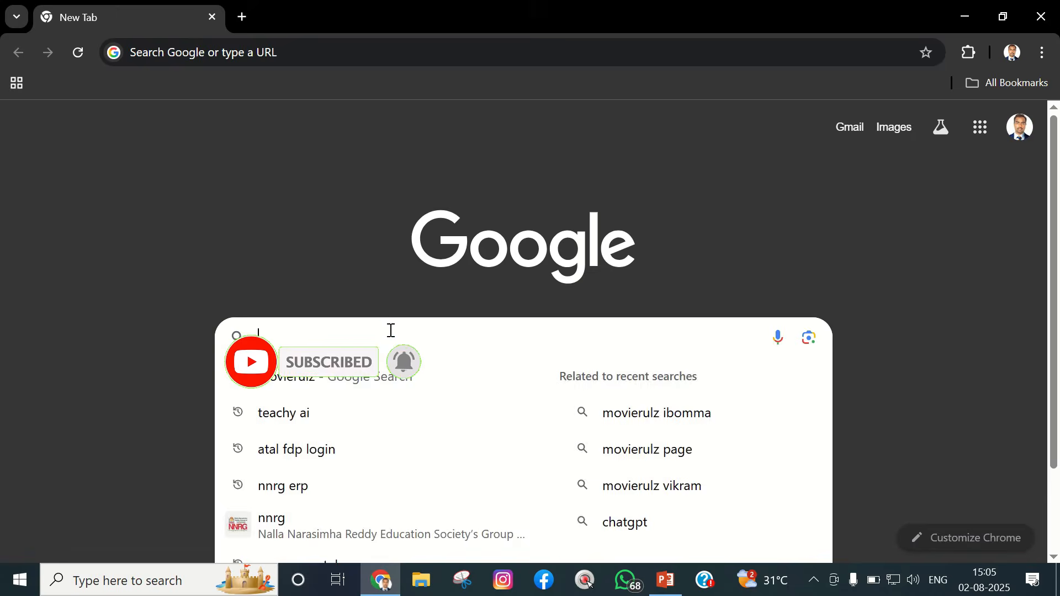
{"action": "type", "text": "teachy ai"}
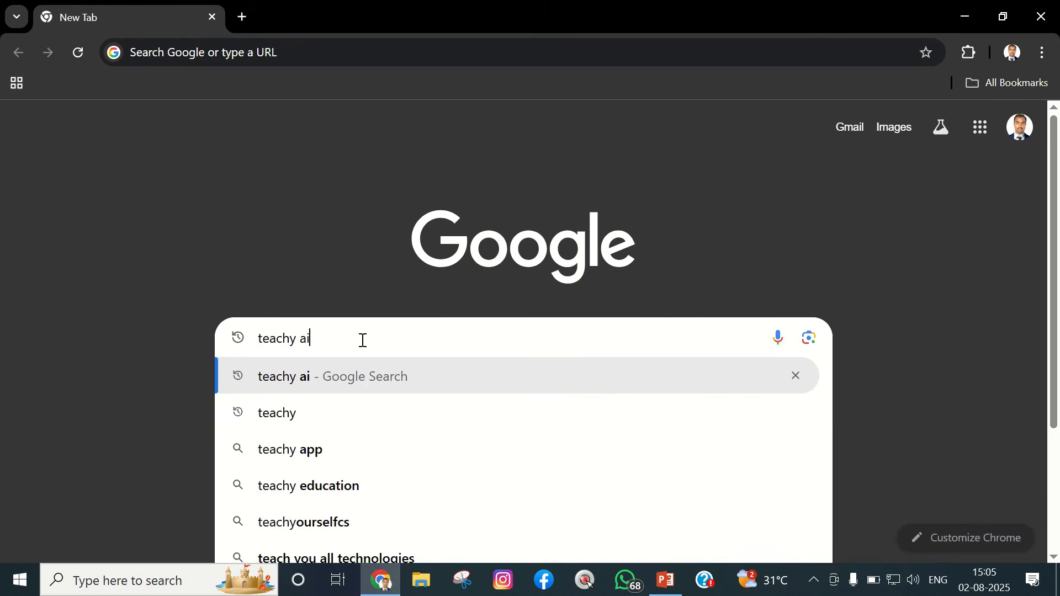
{"action": "key", "text": "Return"}
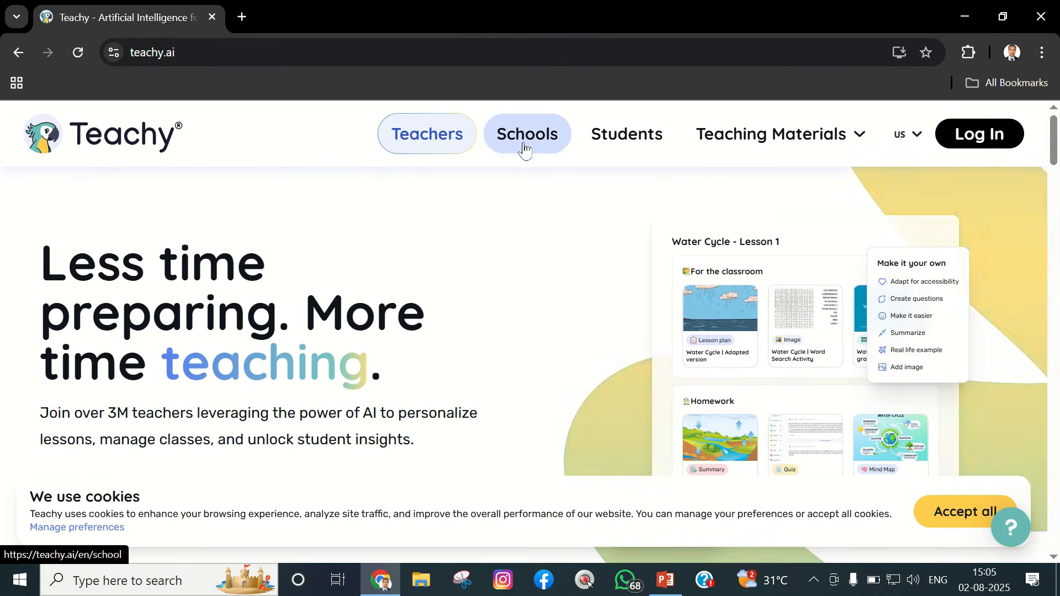
Look over the Teachy home page and its main site sections.
{"action": "left_click", "coordinate": [525, 147]}
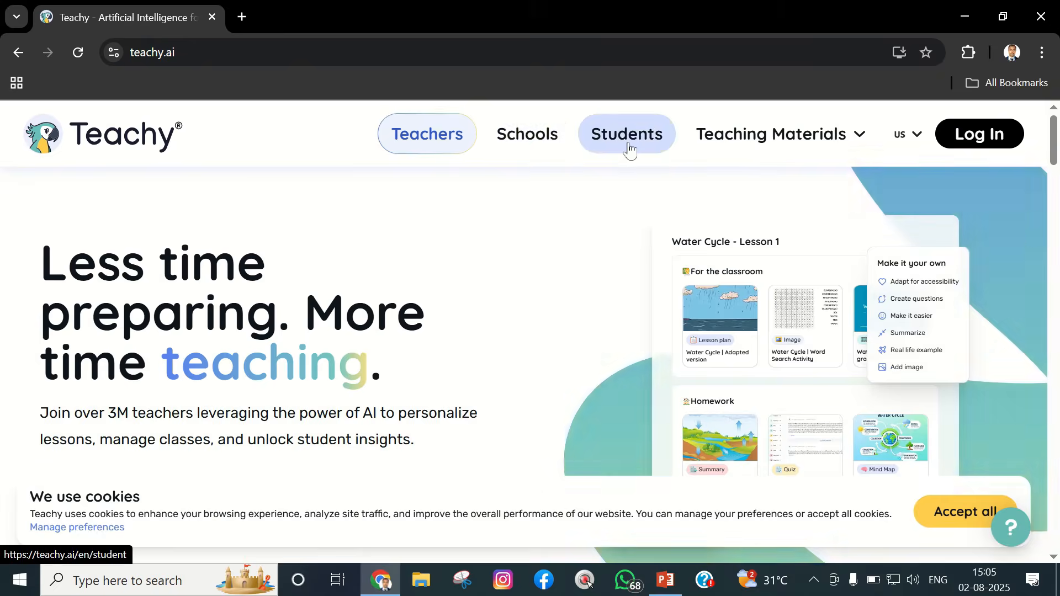
{"action": "left_click", "coordinate": [850, 147]}
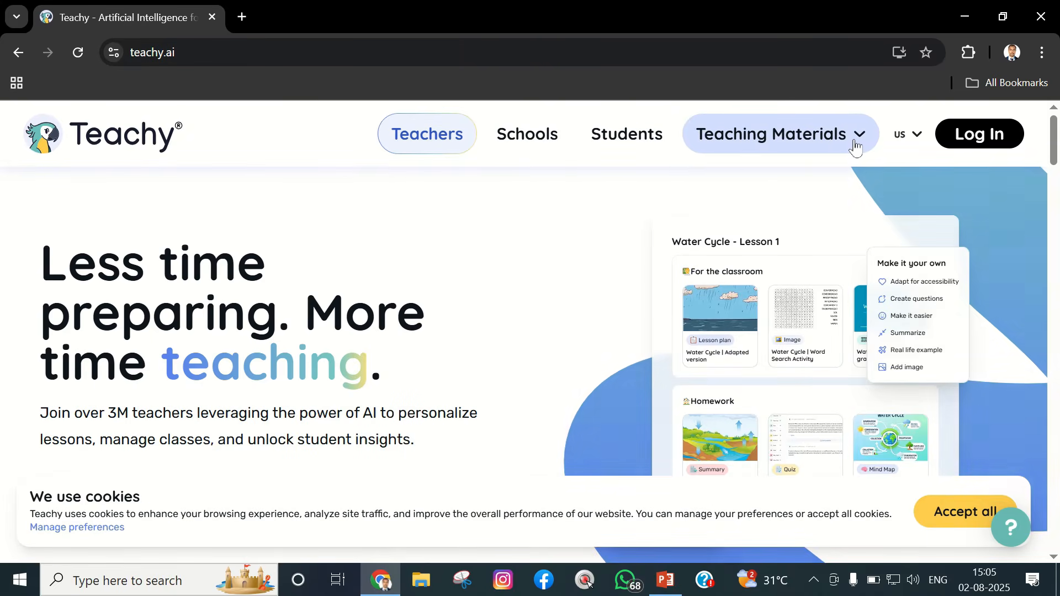
{"action": "left_click", "coordinate": [856, 147]}
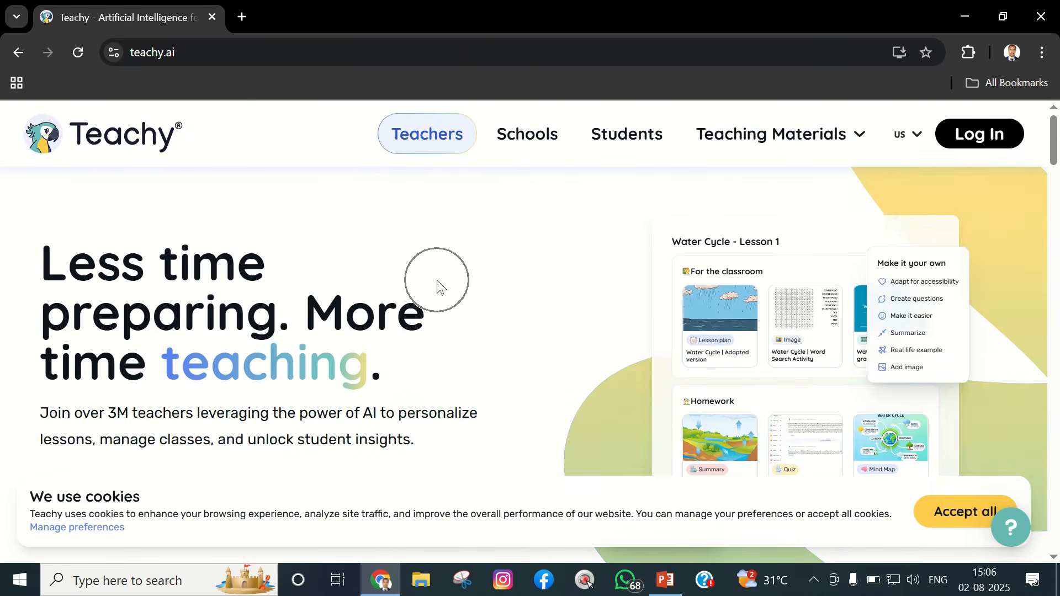
{"action": "scroll", "coordinate": [437, 286], "scroll_direction": "down", "scroll_amount": 4}
{"action": "scroll", "coordinate": [438, 286], "scroll_direction": "up", "scroll_amount": 4}
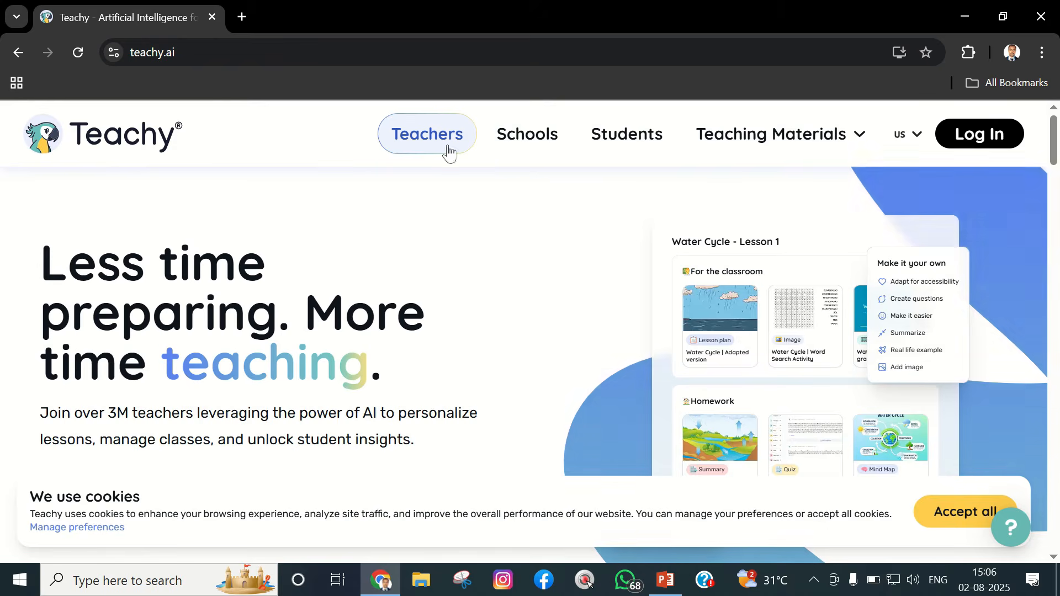
Open the Schools page and read its headline about the school's future.
{"action": "left_click", "coordinate": [530, 139]}
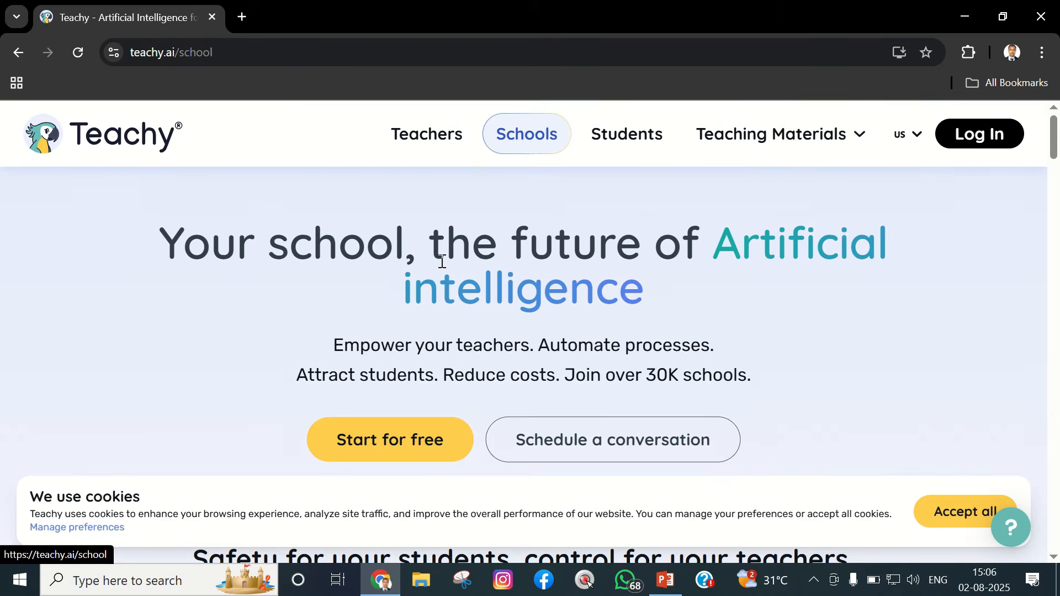
{"action": "left_click", "coordinate": [466, 251], "text": "shift"}
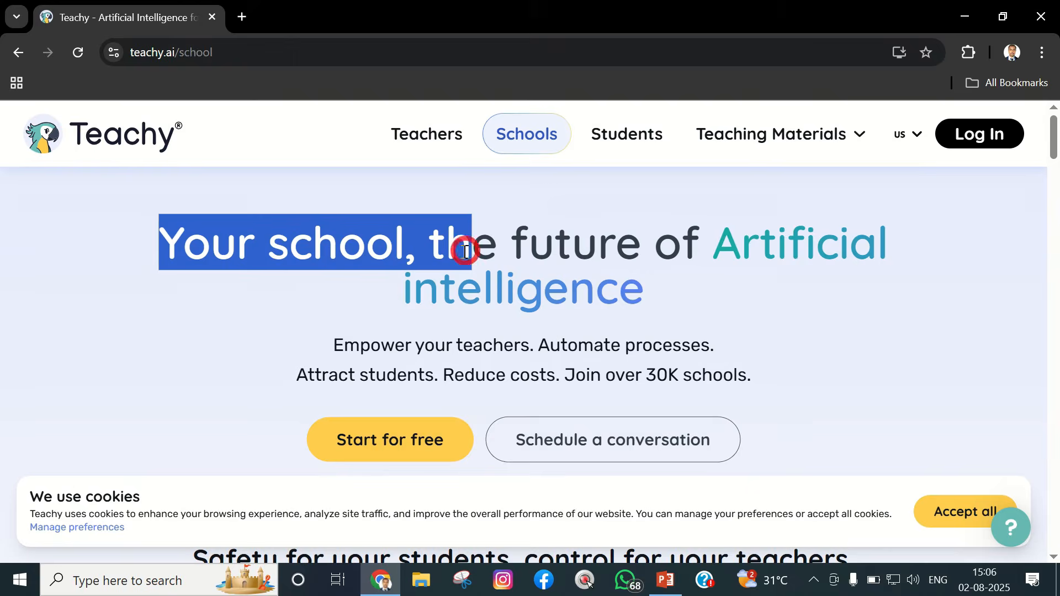
{"action": "left_click", "coordinate": [569, 254]}
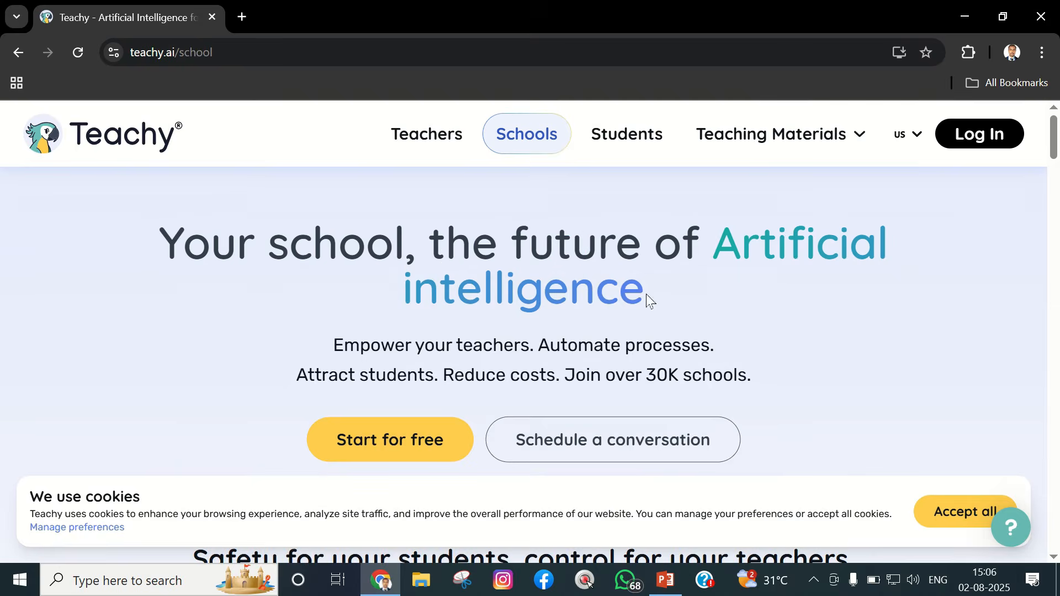
{"action": "left_click_drag", "start_coordinate": [643, 295], "coordinate": [161, 213]}
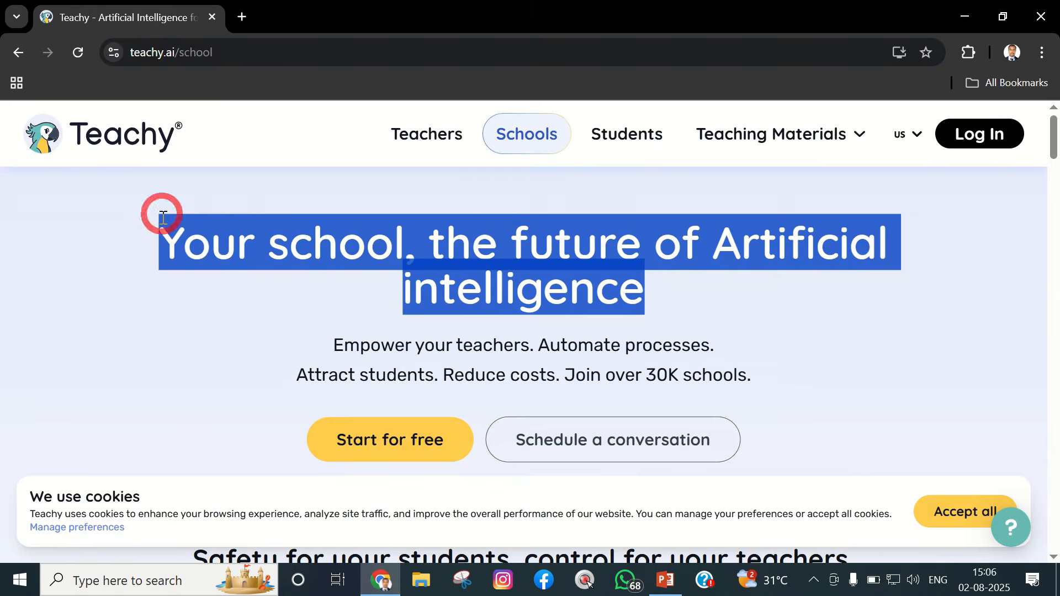
{"action": "left_click", "coordinate": [336, 196]}
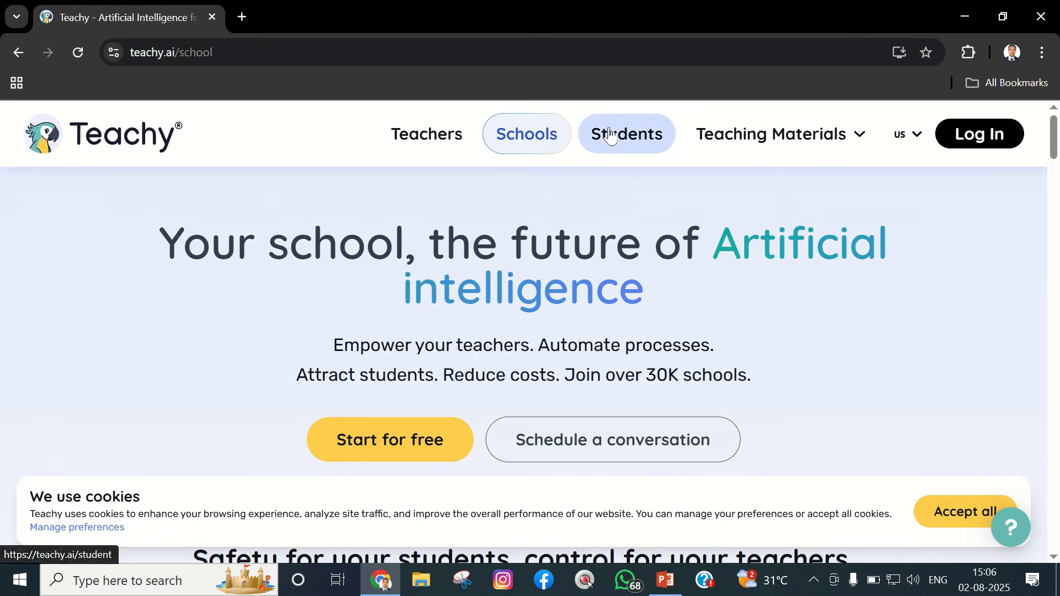
Open the Students page, read its headline and review the Teaching Materials options.
{"action": "left_click", "coordinate": [634, 142]}
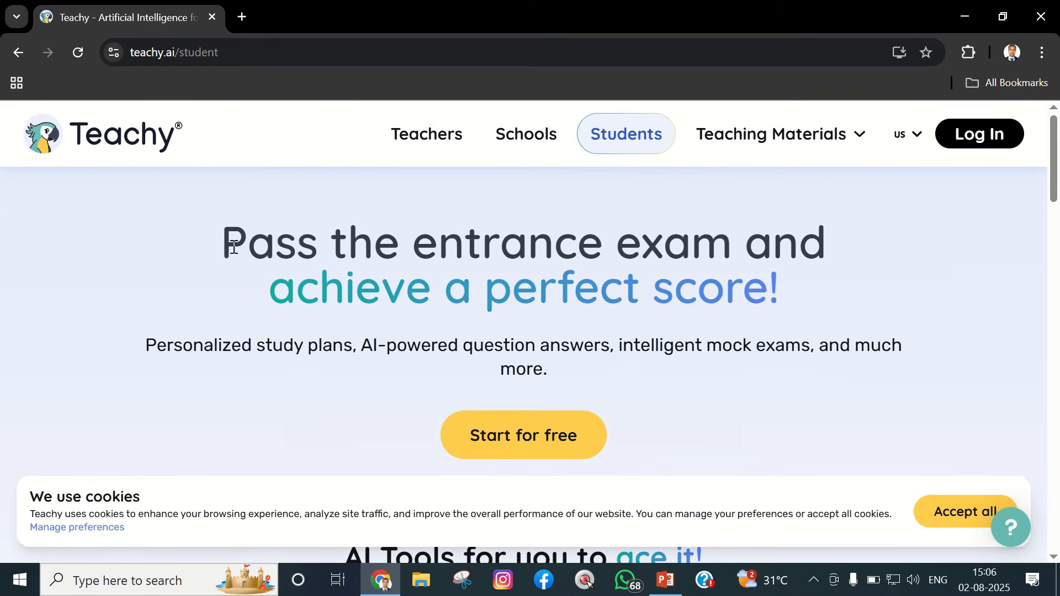
{"action": "left_click_drag", "start_coordinate": [233, 245], "coordinate": [779, 305]}
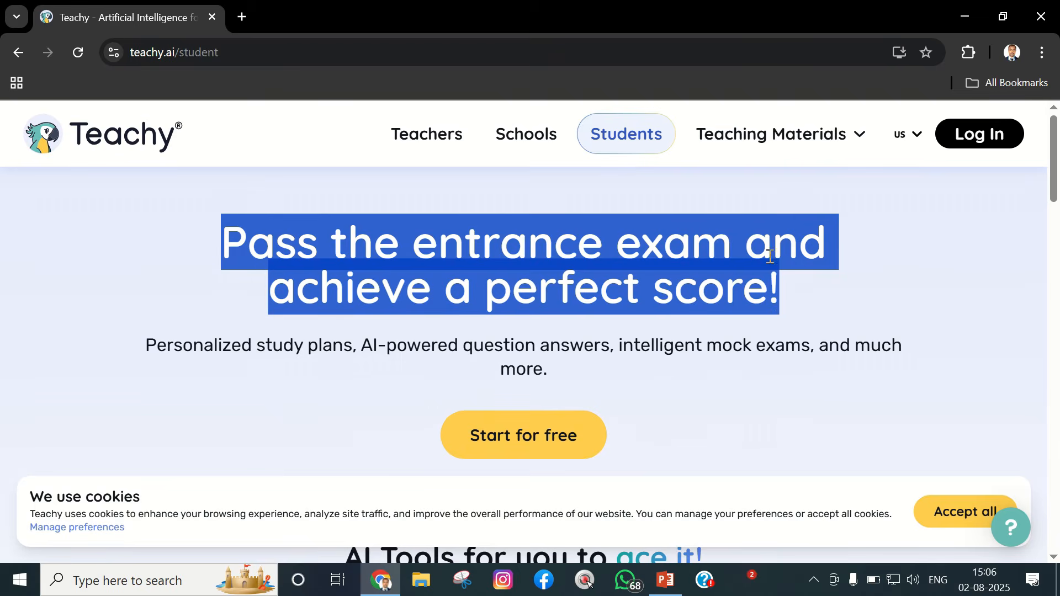
{"action": "left_click", "coordinate": [226, 287]}
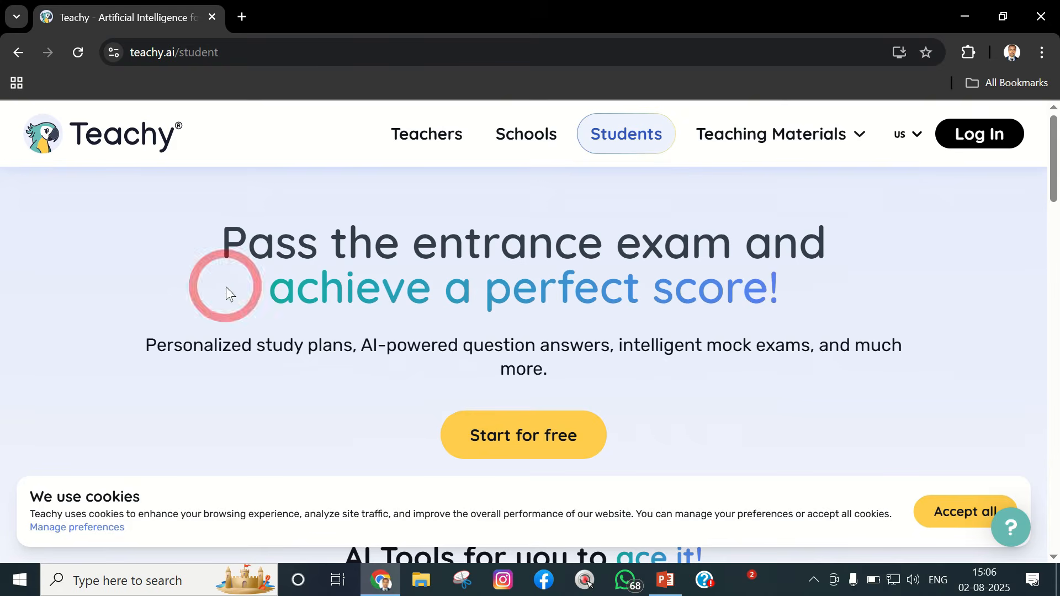
{"action": "left_click", "coordinate": [823, 144]}
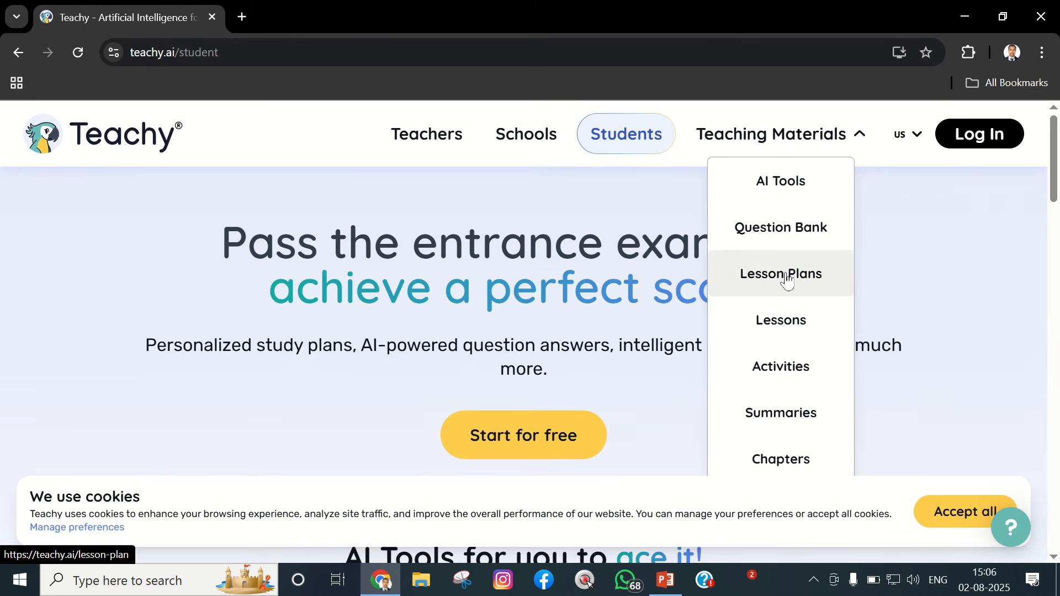
{"action": "left_click", "coordinate": [789, 327]}
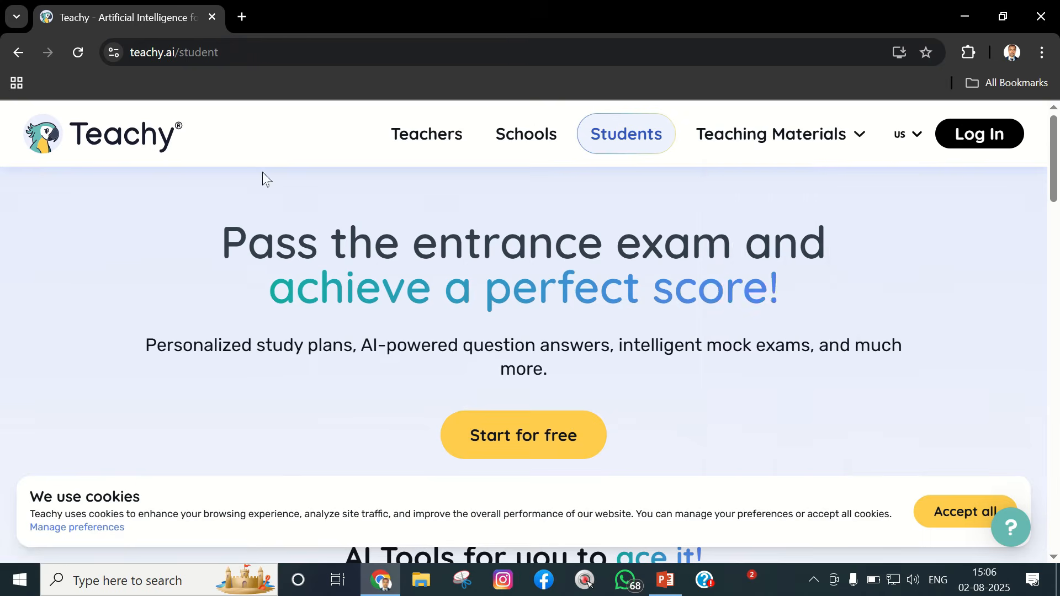
Return to the Teachers page, choose to start for free and sign in with Google.
{"action": "left_click", "coordinate": [429, 144]}
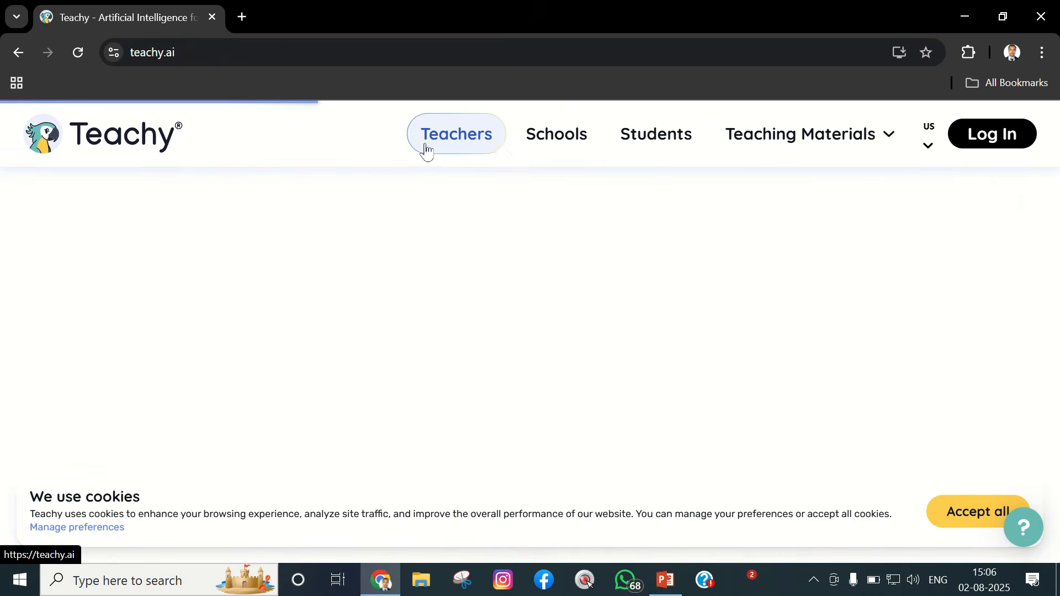
{"action": "scroll", "coordinate": [429, 274], "scroll_direction": "down", "scroll_amount": 3}
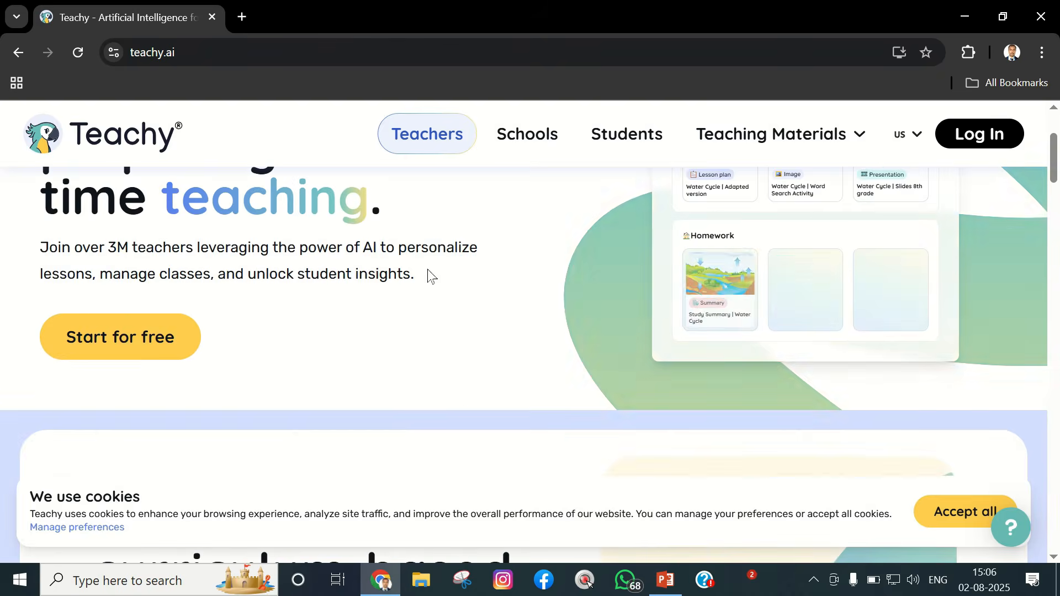
{"action": "left_click", "coordinate": [111, 337]}
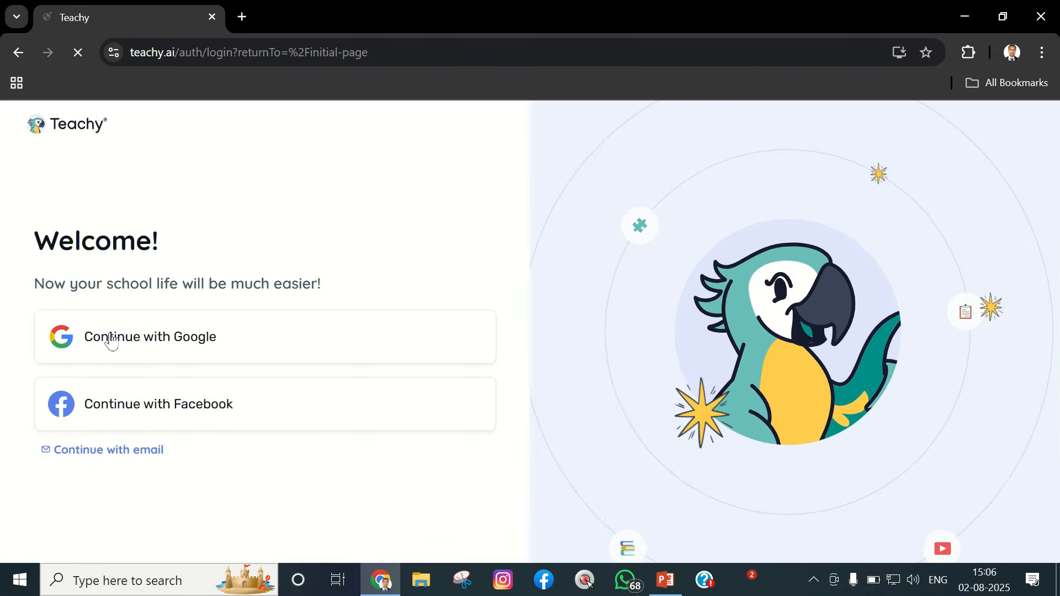
{"action": "left_click", "coordinate": [160, 344]}
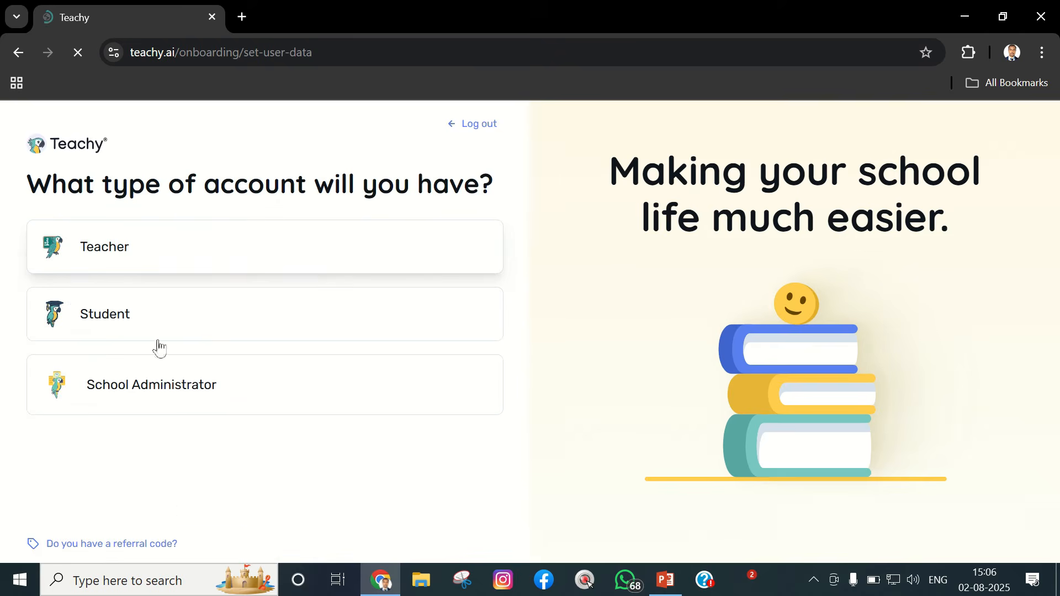
Choose Teacher as the type of the new account.
{"action": "key", "text": "ctrl"}
{"action": "key", "text": "ctrl"}
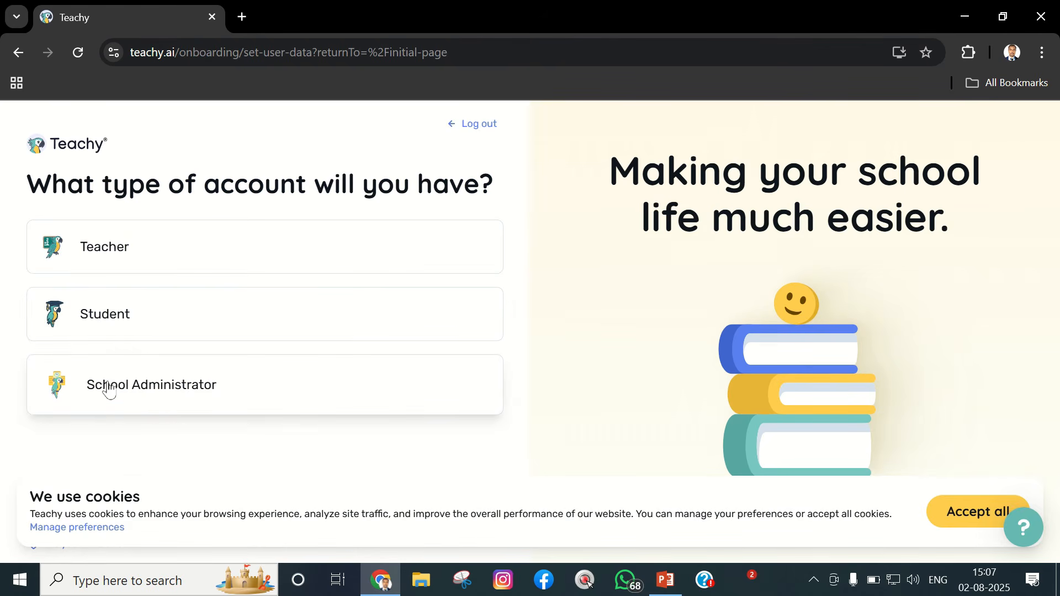
{"action": "left_click", "coordinate": [110, 251]}
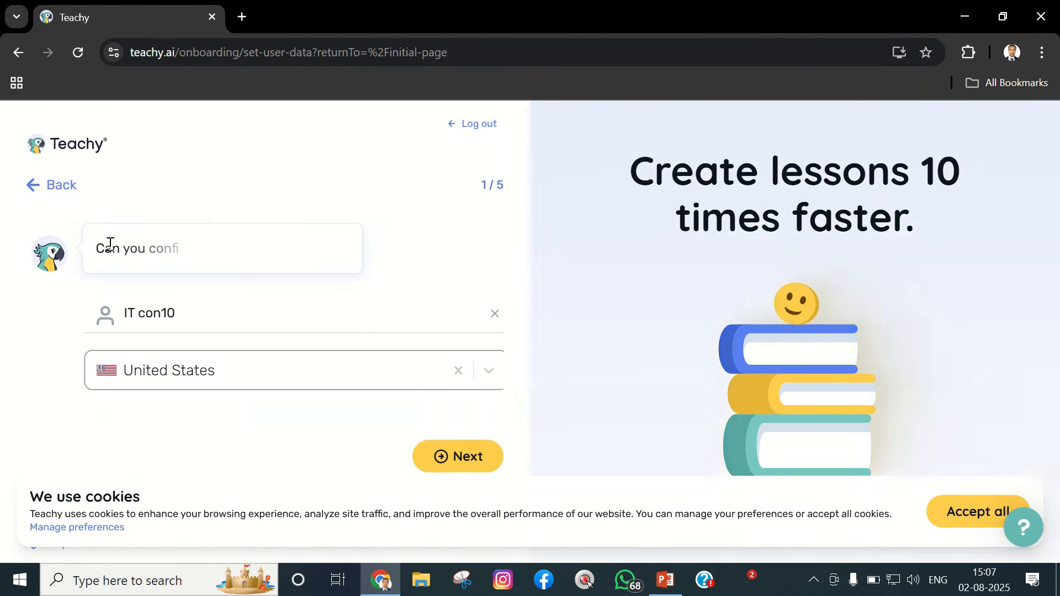
Set the account's country to India, keep the prefilled name and continue to the subjects question.
{"action": "left_click", "coordinate": [452, 376]}
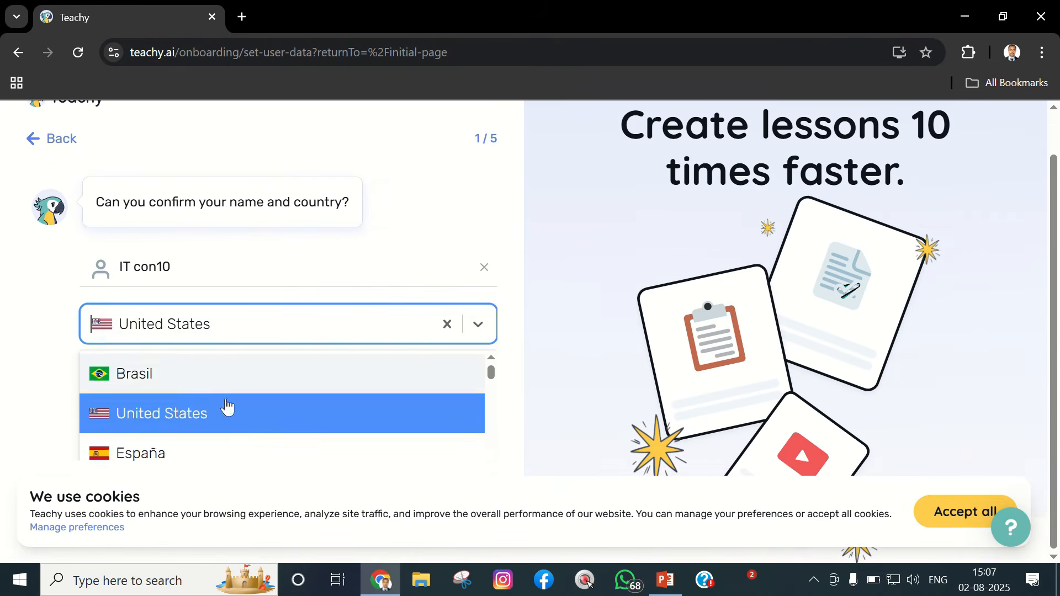
{"action": "scroll", "coordinate": [227, 407], "scroll_direction": "down", "scroll_amount": 3}
{"action": "type", "text": "in"}
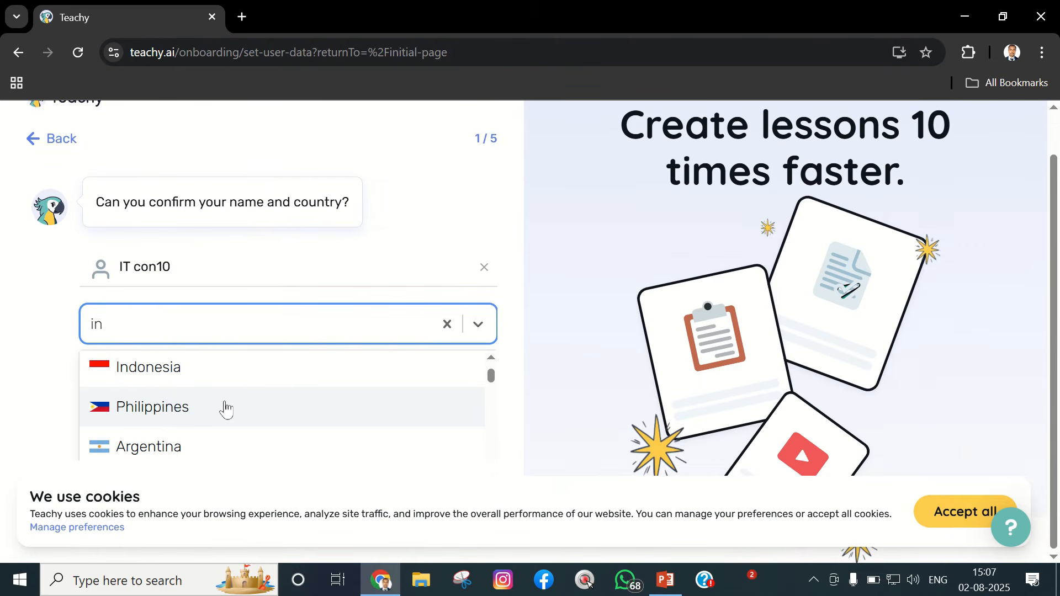
{"action": "type", "text": "d"}
{"action": "left_click", "coordinate": [164, 376]}
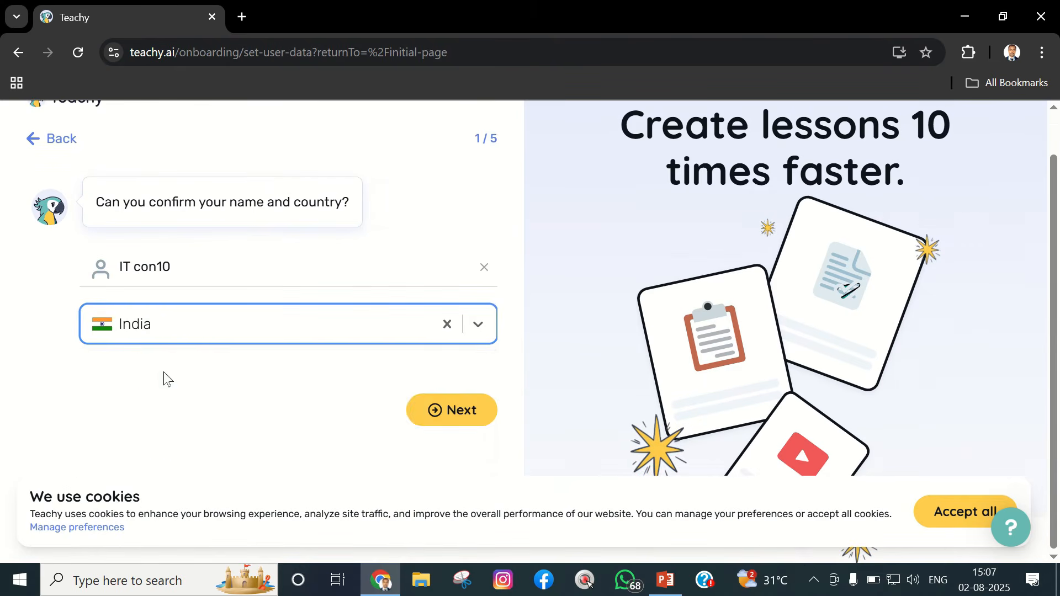
{"action": "left_click", "coordinate": [206, 267]}
{"action": "left_click", "coordinate": [471, 413]}
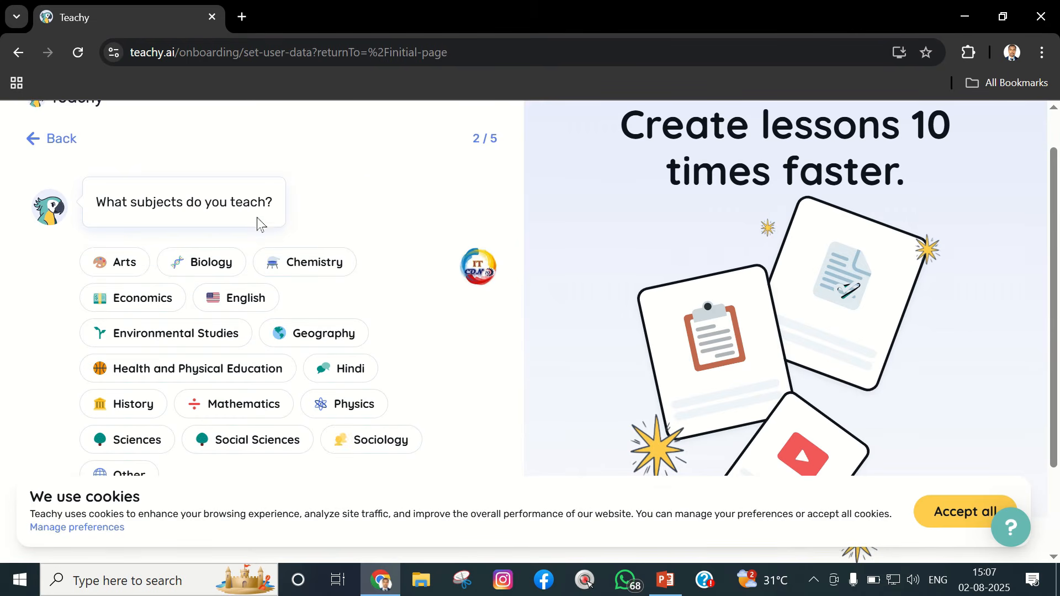
Choose Mathematics, Physics and Sciences as the subjects taught, check the extracurricular options and continue.
{"action": "scroll", "coordinate": [298, 293], "scroll_direction": "down", "scroll_amount": 2}
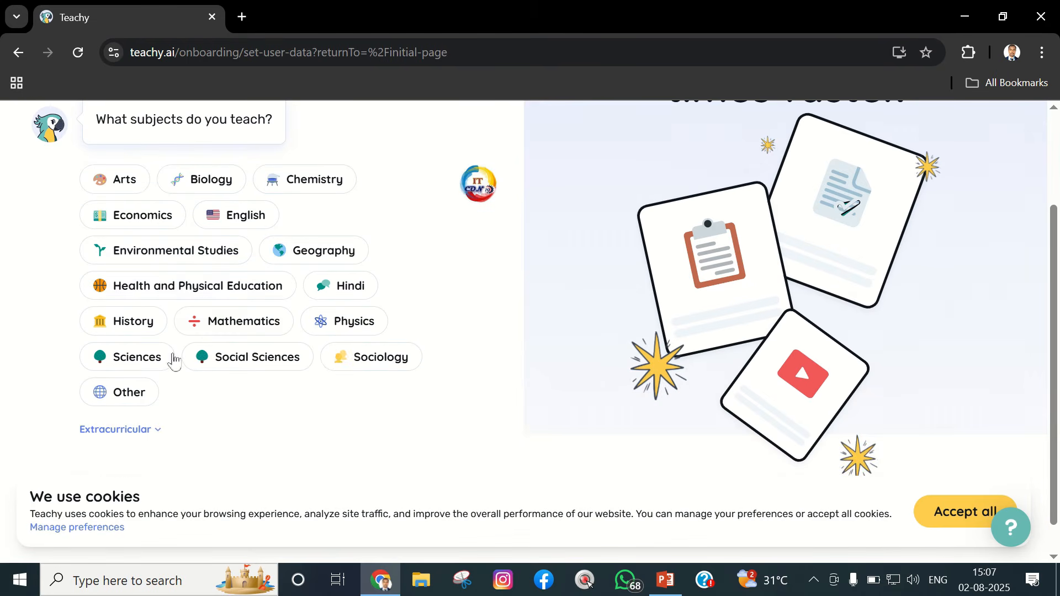
{"action": "left_click", "coordinate": [254, 329]}
{"action": "left_click", "coordinate": [326, 325]}
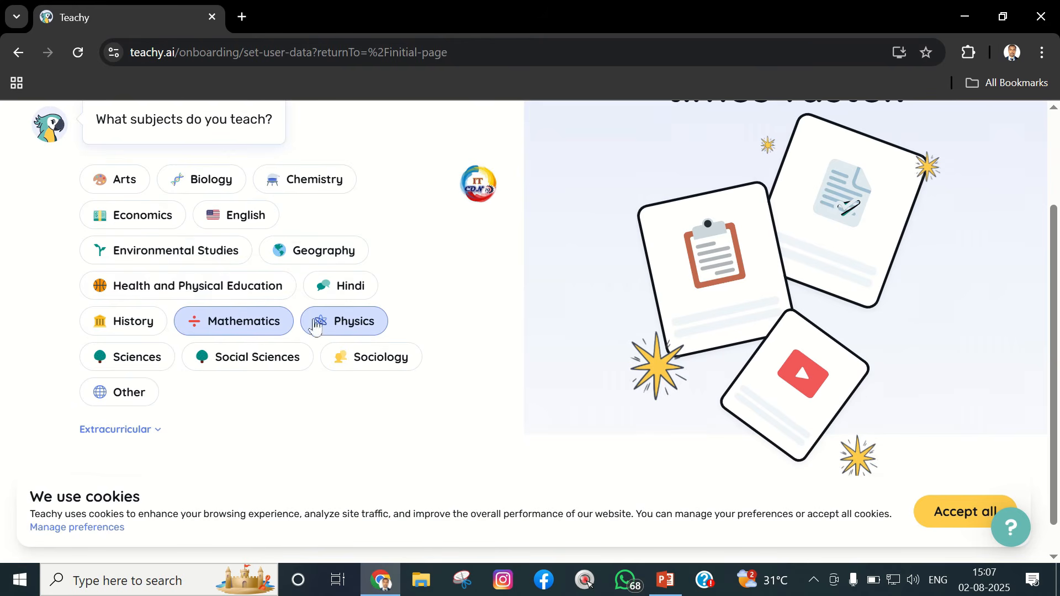
{"action": "scroll", "coordinate": [254, 349], "scroll_direction": "down", "scroll_amount": 1}
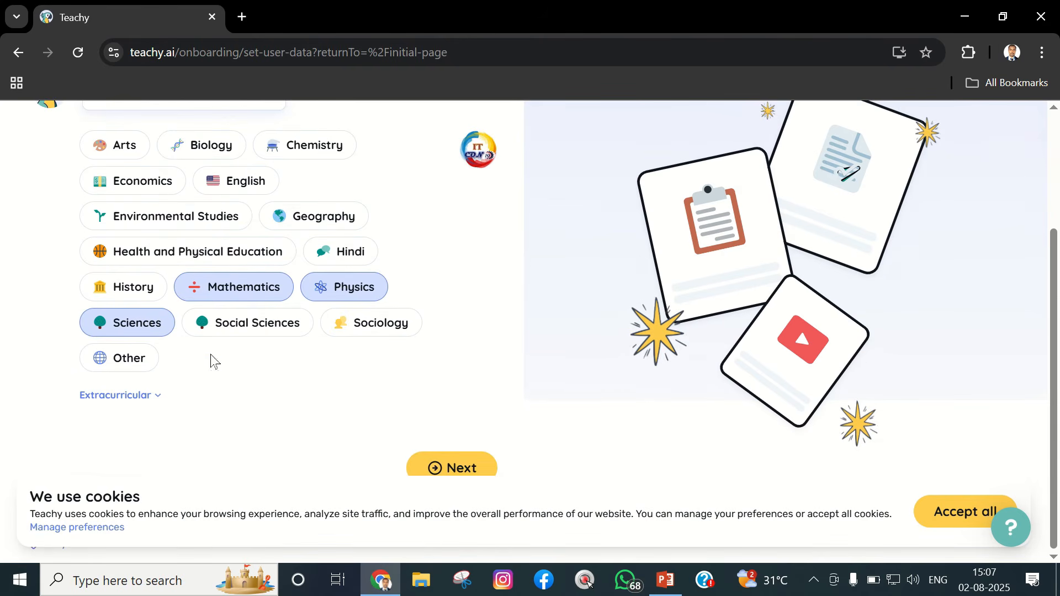
{"action": "left_click", "coordinate": [159, 395]}
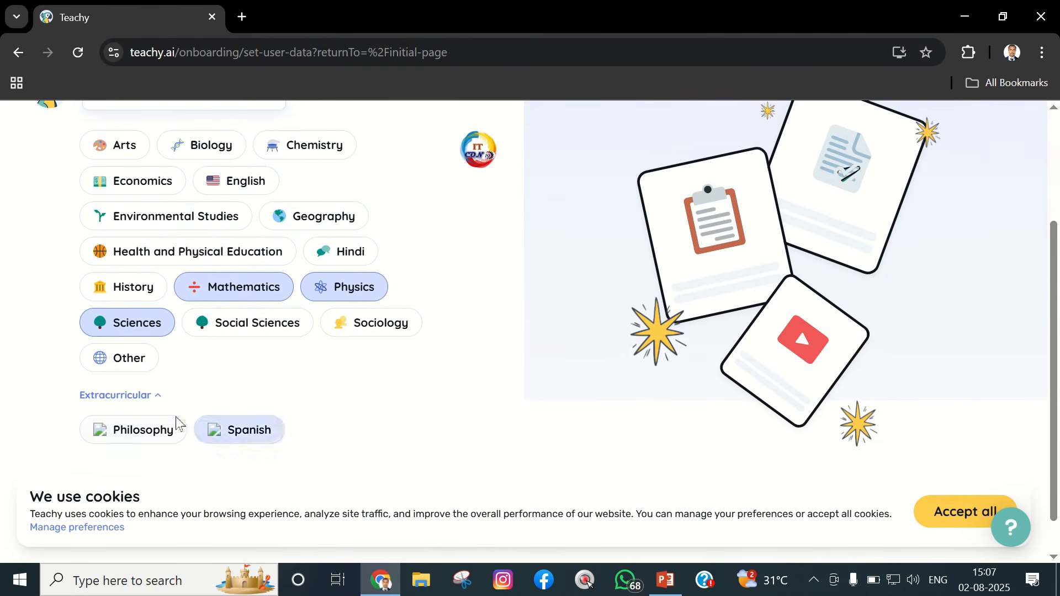
{"action": "scroll", "coordinate": [208, 403], "scroll_direction": "down", "scroll_amount": 1}
{"action": "left_click", "coordinate": [472, 471]}
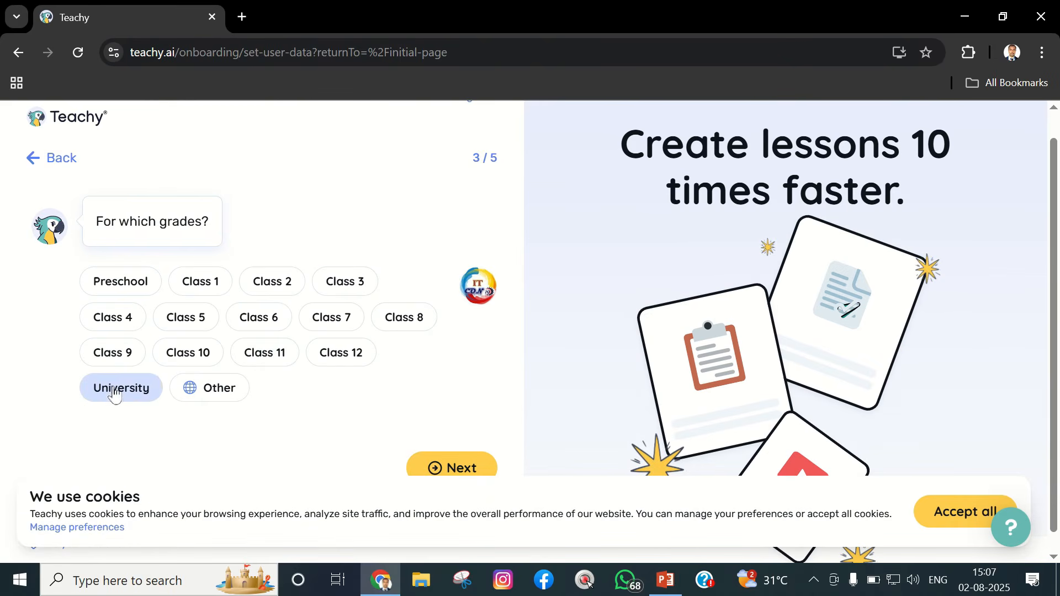
Choose Class 10, Class 11, Class 12 and University as the grades taught and continue.
{"action": "left_click", "coordinate": [265, 354]}
{"action": "left_click", "coordinate": [182, 353]}
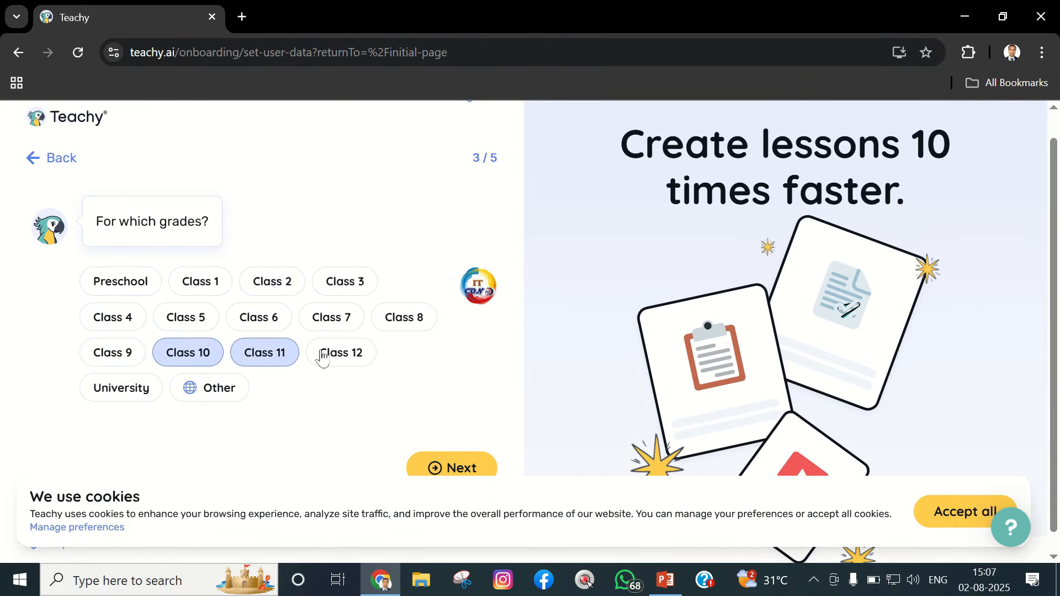
{"action": "left_click", "coordinate": [323, 356]}
{"action": "left_click", "coordinate": [117, 389]}
{"action": "scroll", "coordinate": [449, 409], "scroll_direction": "down", "scroll_amount": 1}
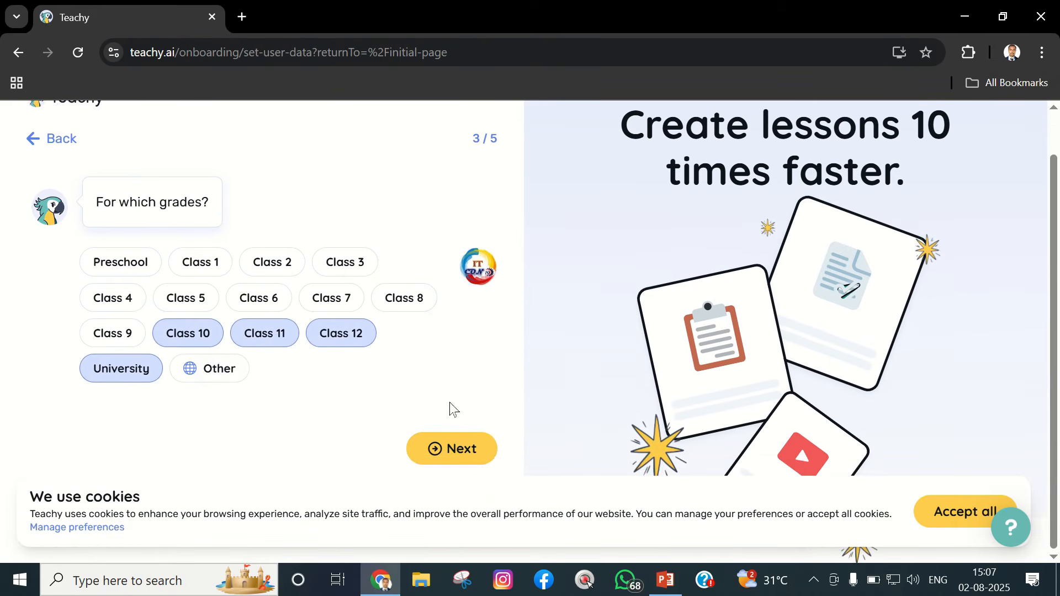
{"action": "left_click", "coordinate": [453, 446]}
Enter Kingdom High School as the school where the teacher works and continue.
{"action": "left_click", "coordinate": [430, 313]}
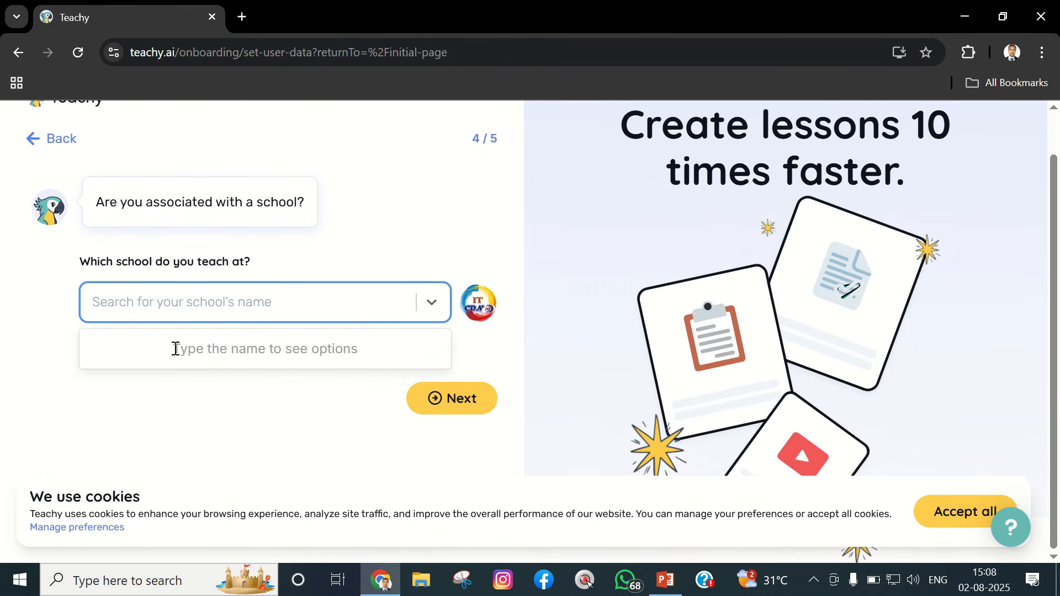
{"action": "type", "text": "Kingdom"}
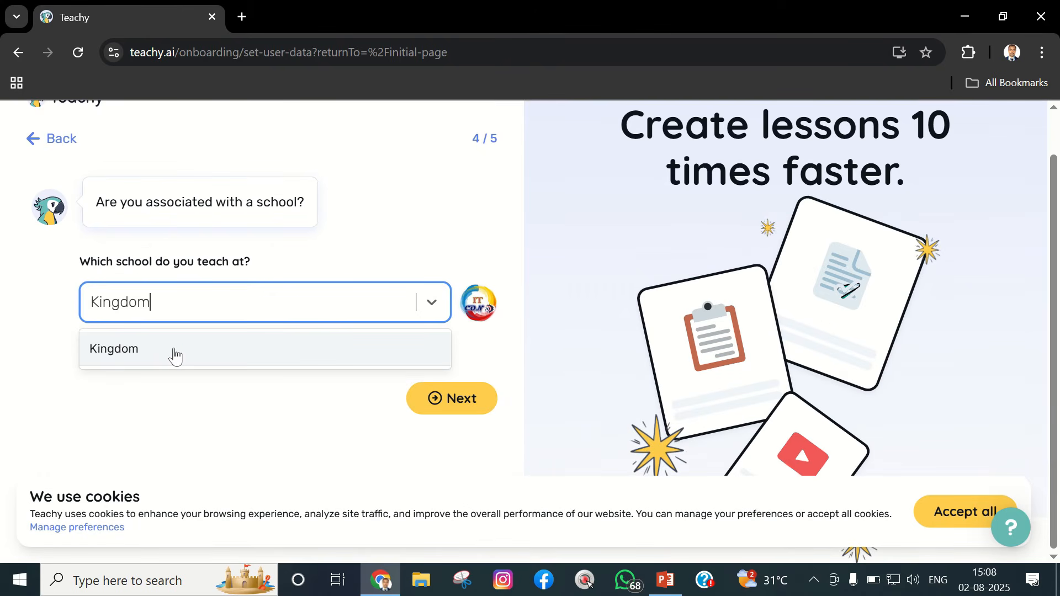
{"action": "type", "text": " High School"}
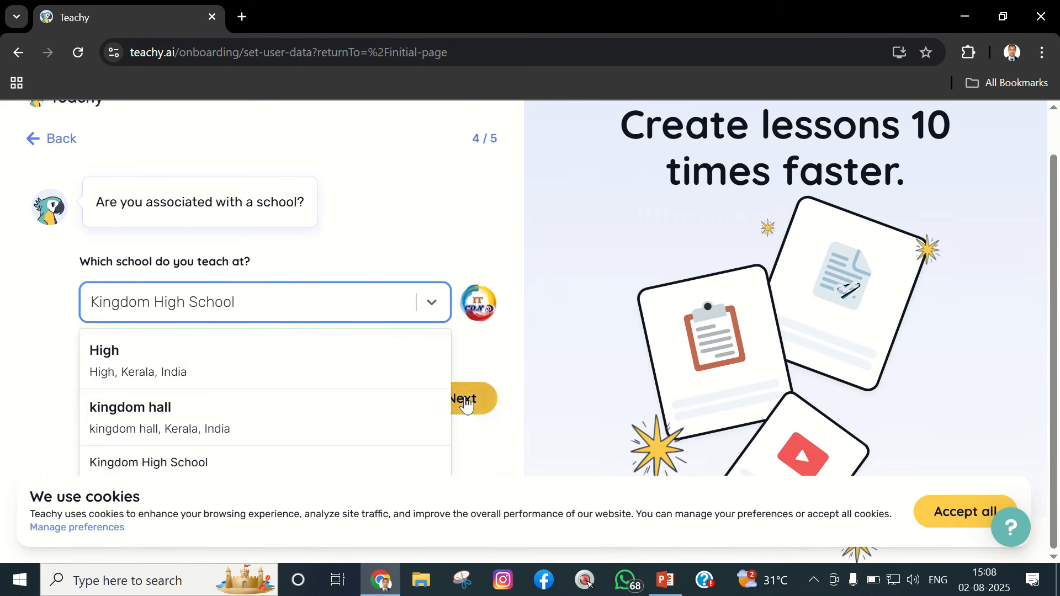
{"action": "left_click", "coordinate": [476, 345]}
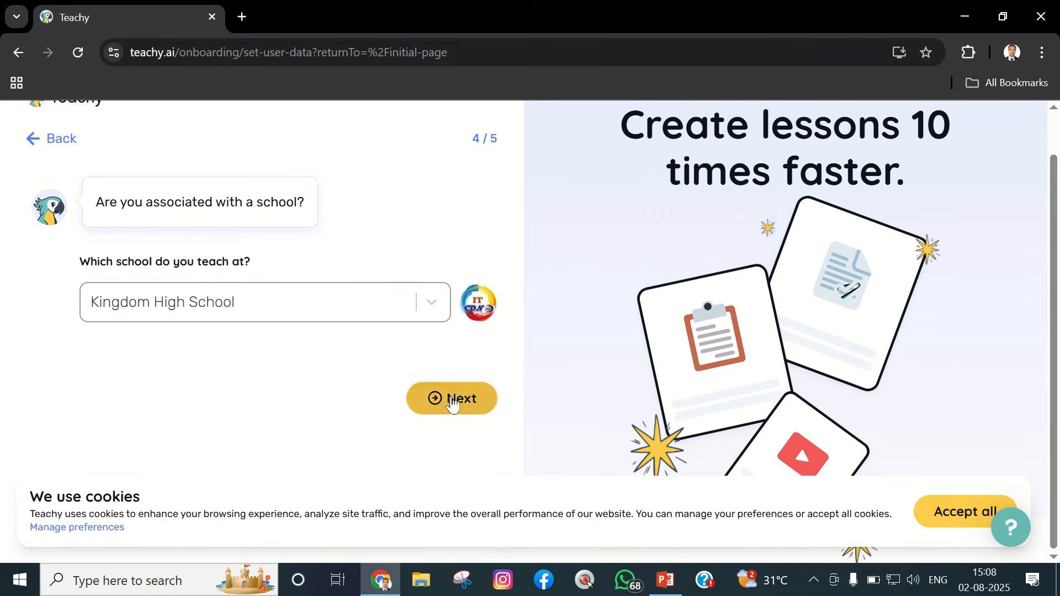
{"action": "left_click", "coordinate": [433, 398]}
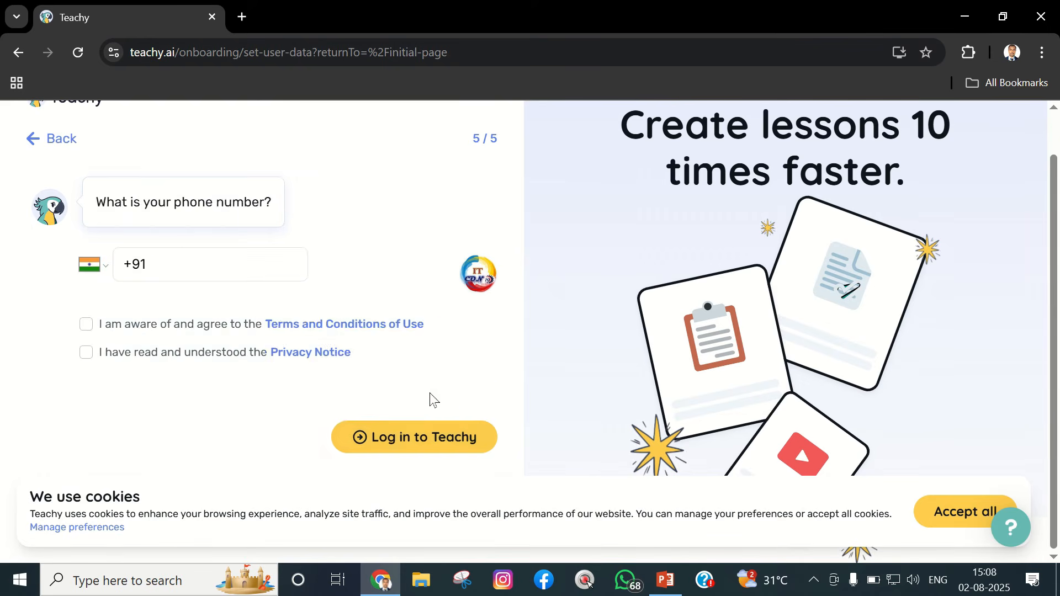
Fill in the phone number, accept the Terms and Conditions of Use and the Privacy Notice, and log in.
{"action": "left_click", "coordinate": [214, 254]}
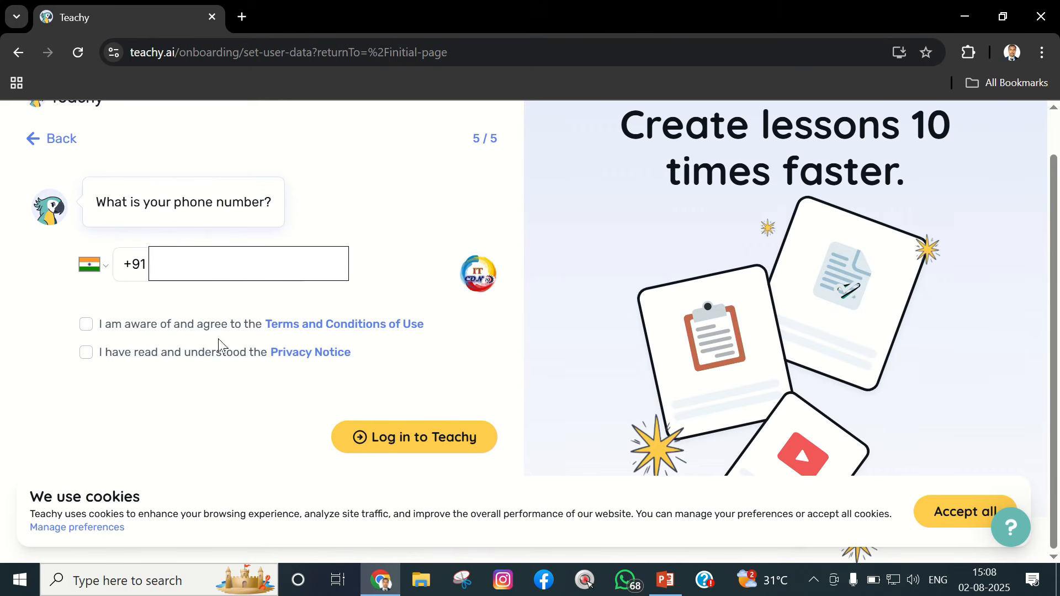
{"action": "left_click", "coordinate": [86, 324]}
{"action": "left_click", "coordinate": [86, 352]}
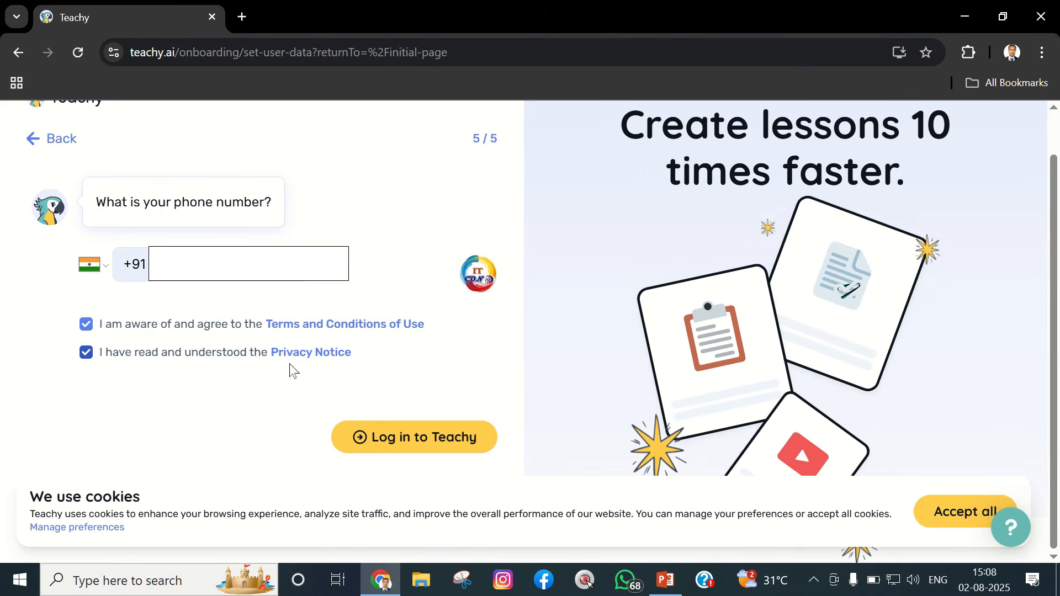
{"action": "left_click", "coordinate": [413, 439]}
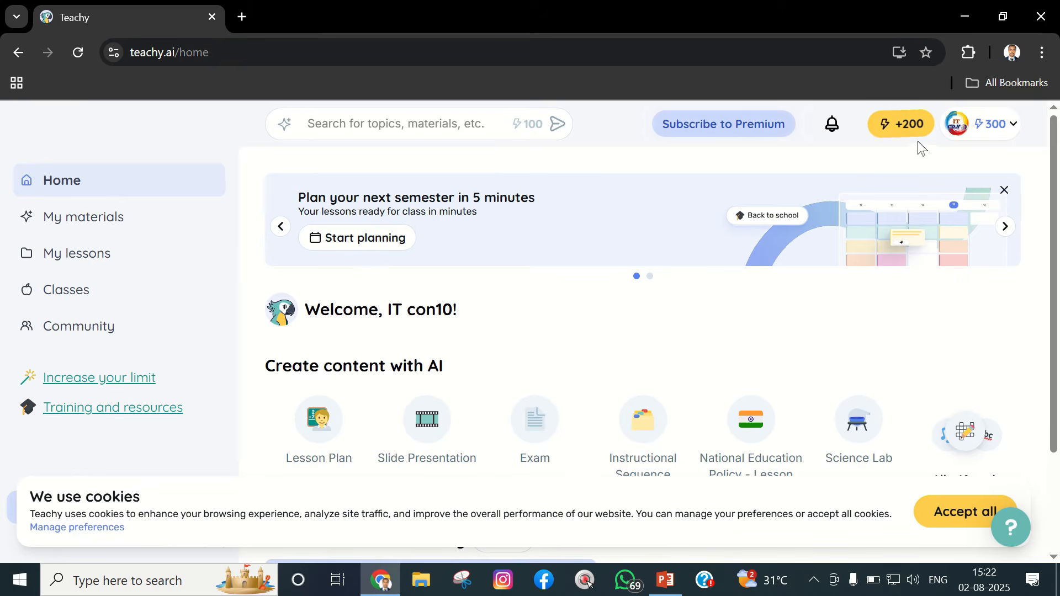
Open the Premium subscription page and read through its list of included features.
{"action": "left_click", "coordinate": [911, 126]}
{"action": "left_click", "coordinate": [739, 125]}
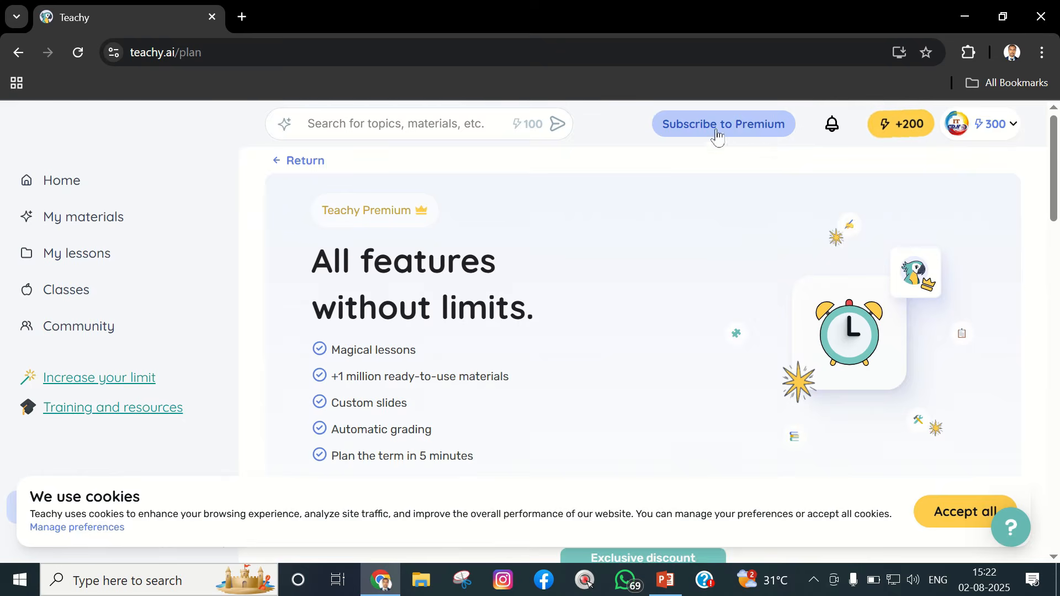
{"action": "scroll", "coordinate": [346, 236], "scroll_direction": "down", "scroll_amount": 3}
{"action": "left_click_drag", "start_coordinate": [335, 186], "coordinate": [448, 194]}
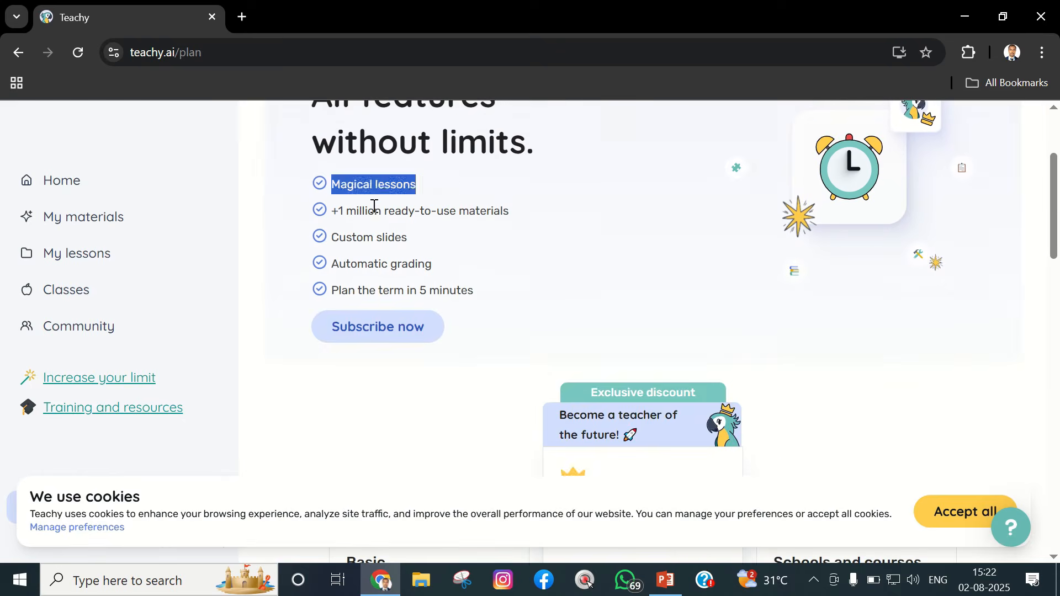
{"action": "left_click_drag", "start_coordinate": [335, 211], "coordinate": [527, 215]}
{"action": "left_click_drag", "start_coordinate": [339, 238], "coordinate": [395, 236]}
Compare the Basic, Premium, and Schools and courses plans and their prices on the subscription page.
{"action": "scroll", "coordinate": [421, 244], "scroll_direction": "down", "scroll_amount": 7}
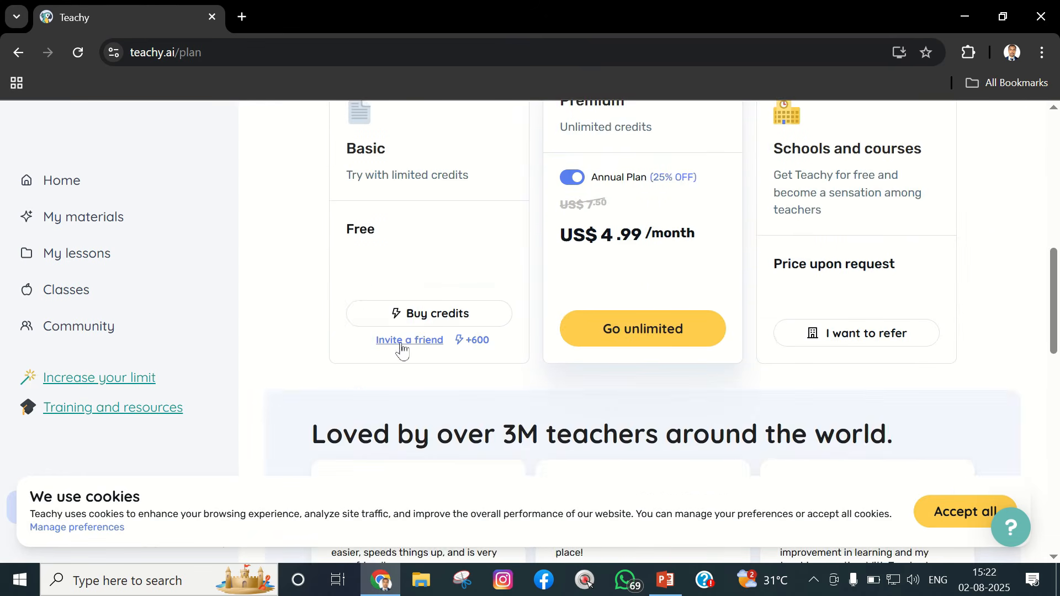
{"action": "scroll", "coordinate": [406, 347], "scroll_direction": "up", "scroll_amount": 3}
{"action": "scroll", "coordinate": [409, 346], "scroll_direction": "down", "scroll_amount": 2}
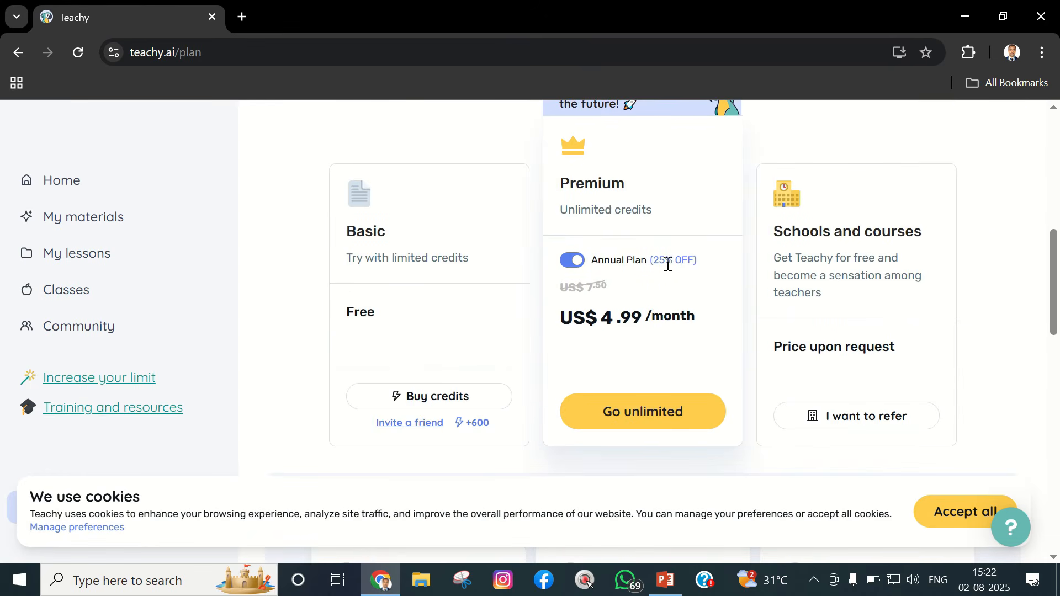
{"action": "scroll", "coordinate": [579, 253], "scroll_direction": "down", "scroll_amount": 2}
{"action": "scroll", "coordinate": [644, 254], "scroll_direction": "up", "scroll_amount": 2}
{"action": "left_click_drag", "start_coordinate": [782, 231], "coordinate": [924, 223]}
{"action": "scroll", "coordinate": [754, 265], "scroll_direction": "up", "scroll_amount": 6}
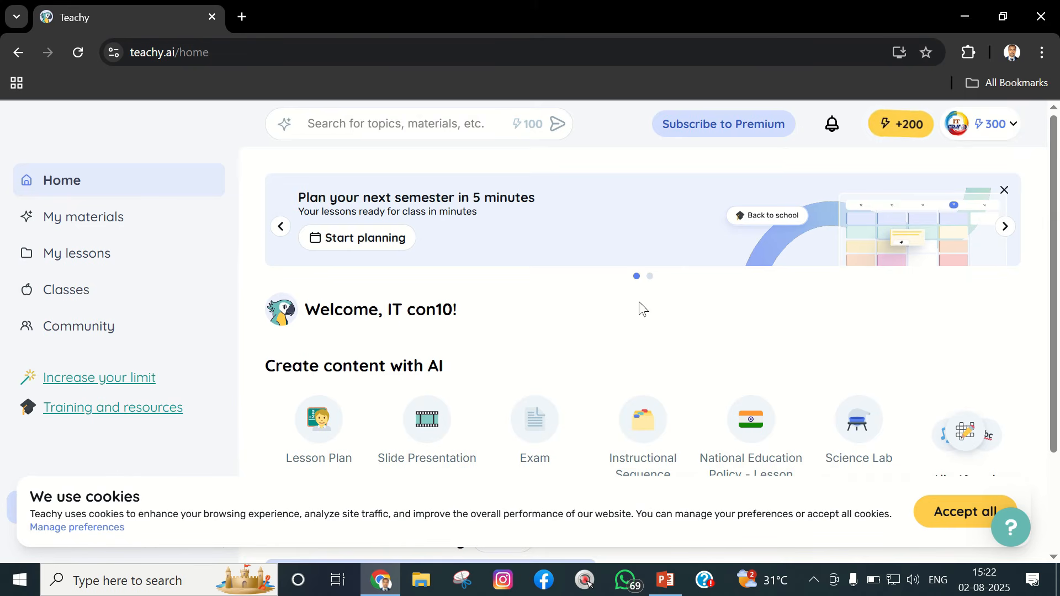
Open the full collection of AI creation tools from the home page and examine the Recommended ones.
{"action": "scroll", "coordinate": [469, 319], "scroll_direction": "down", "scroll_amount": 2}
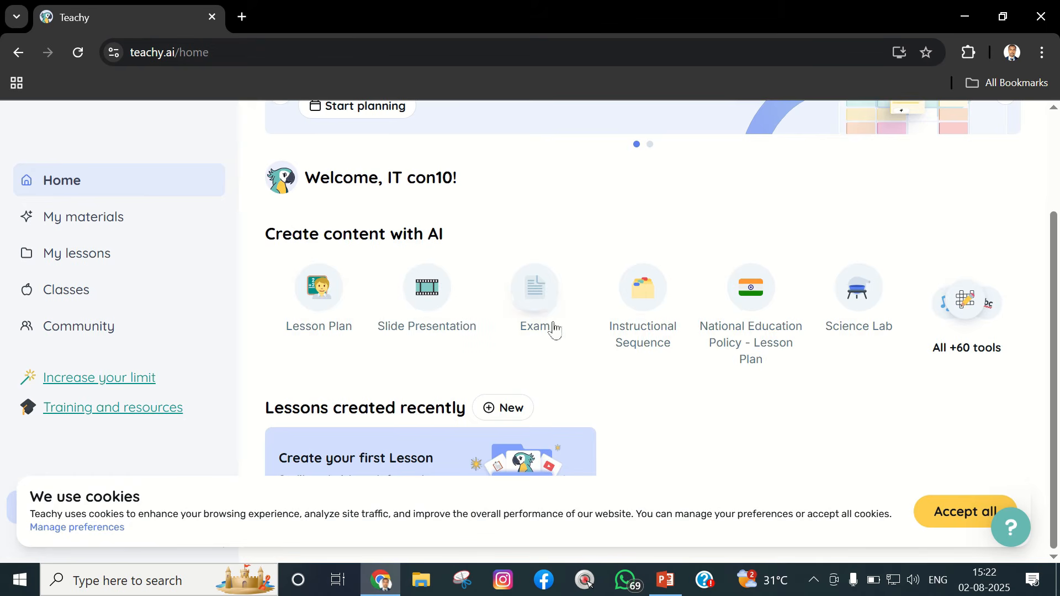
{"action": "left_click", "coordinate": [966, 342]}
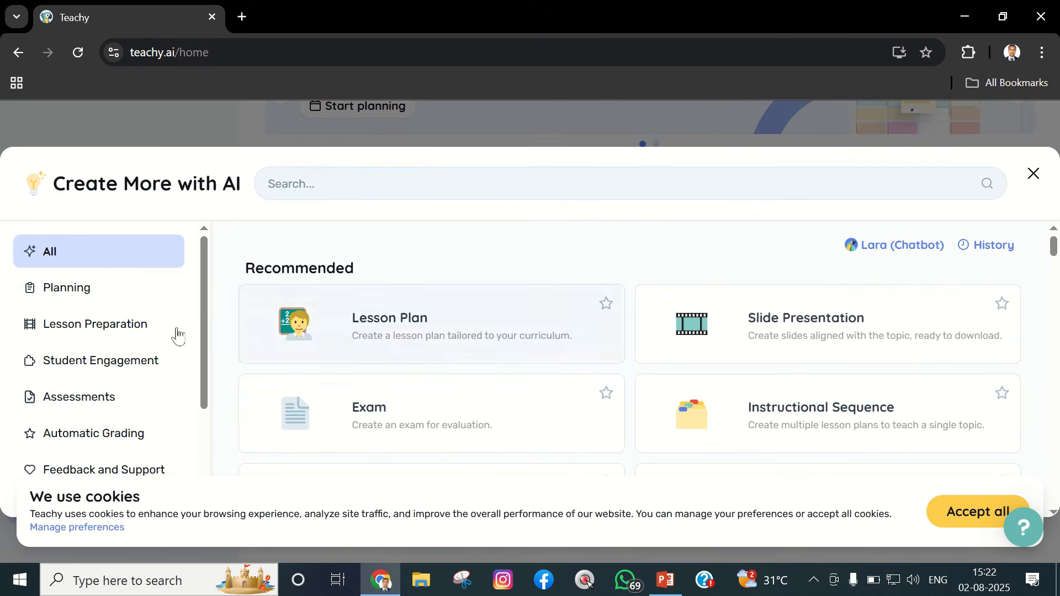
{"action": "scroll", "coordinate": [286, 293], "scroll_direction": "down", "scroll_amount": 1}
{"action": "scroll", "coordinate": [286, 293], "scroll_direction": "down", "scroll_amount": 2}
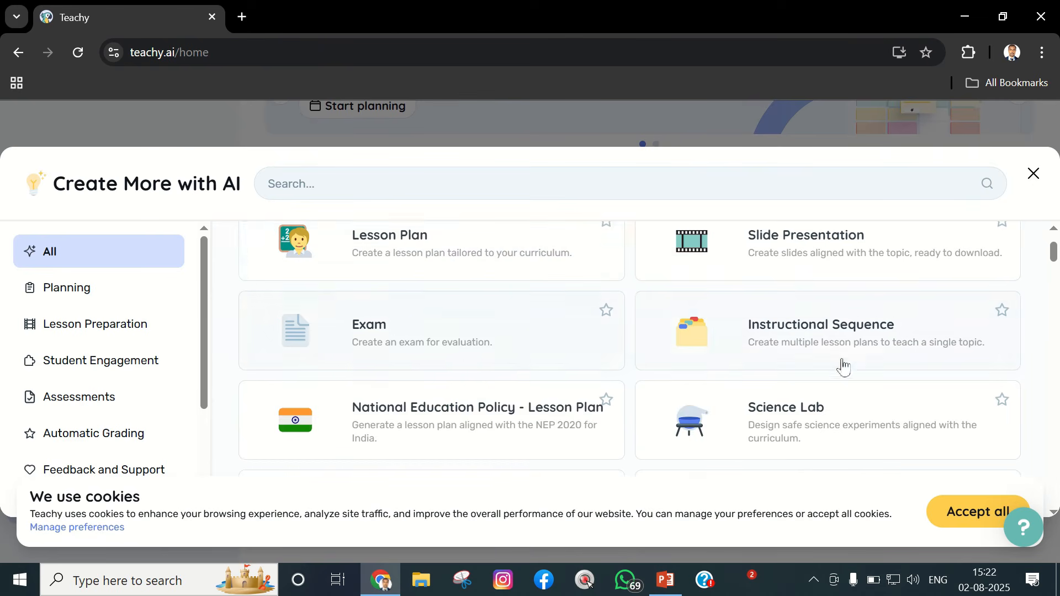
{"action": "scroll", "coordinate": [563, 367], "scroll_direction": "up", "scroll_amount": 2}
{"action": "left_click_drag", "start_coordinate": [369, 276], "coordinate": [225, 271]}
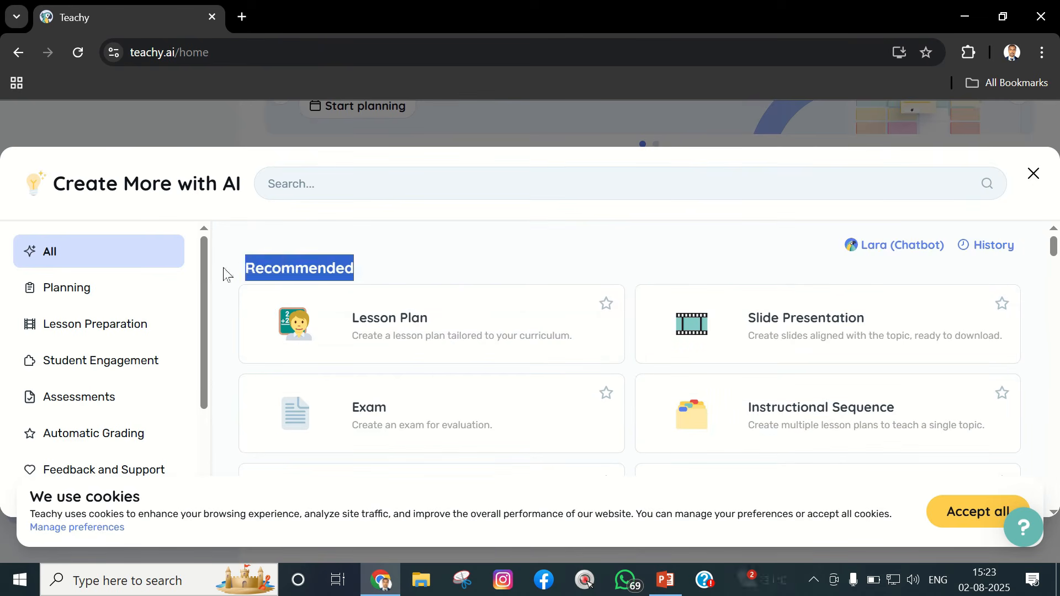
{"action": "left_click", "coordinate": [451, 280]}
{"action": "scroll", "coordinate": [337, 322], "scroll_direction": "down", "scroll_amount": 1}
{"action": "scroll", "coordinate": [336, 321], "scroll_direction": "down", "scroll_amount": 1}
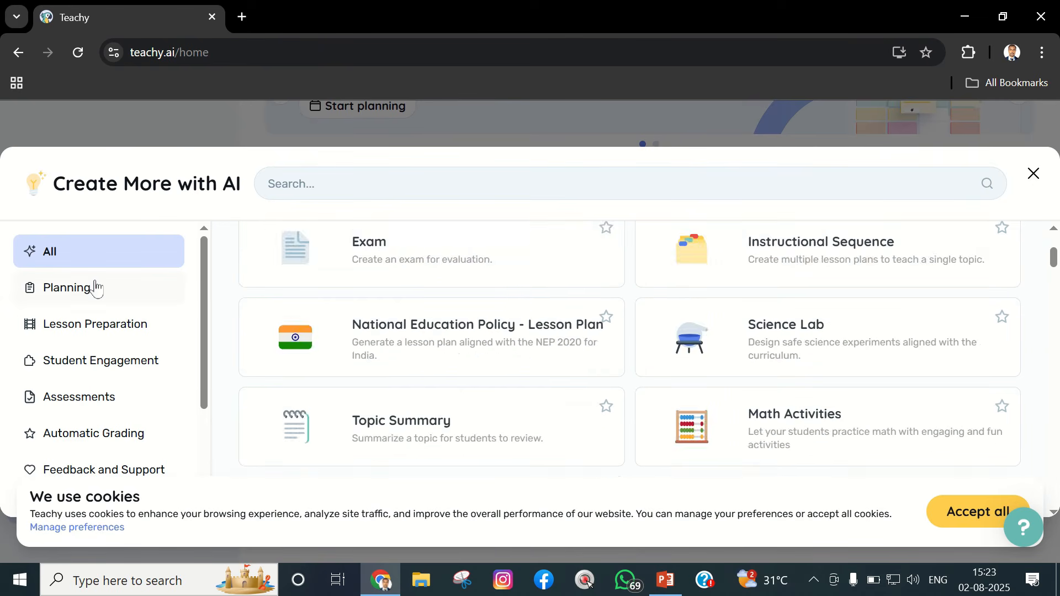
Show the Planning category of AI tools and look through its lesson plan options.
{"action": "left_click", "coordinate": [94, 287]}
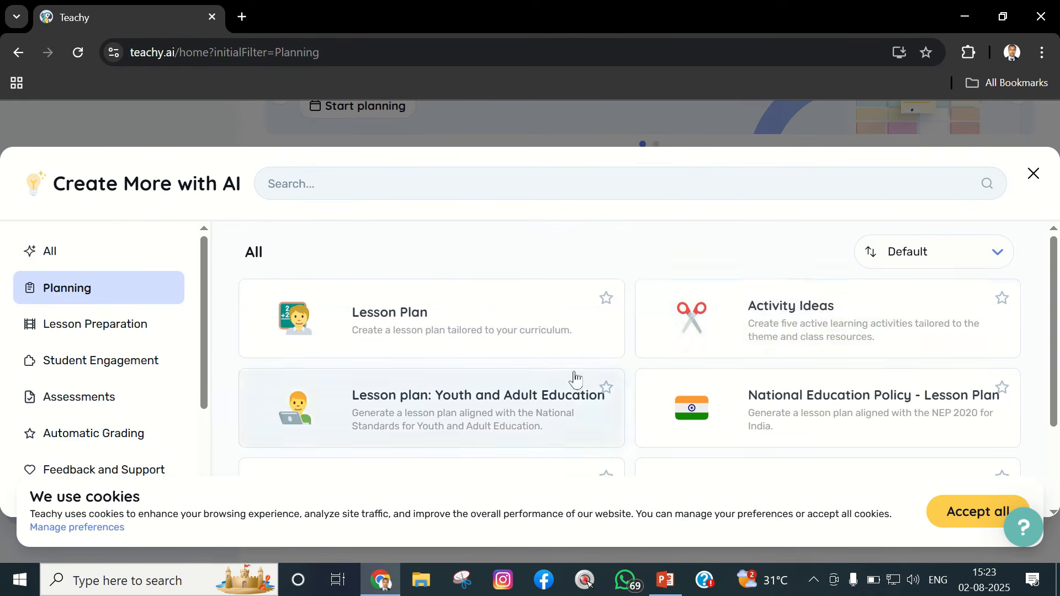
{"action": "scroll", "coordinate": [359, 329], "scroll_direction": "down", "scroll_amount": 1}
{"action": "scroll", "coordinate": [495, 360], "scroll_direction": "down", "scroll_amount": 1}
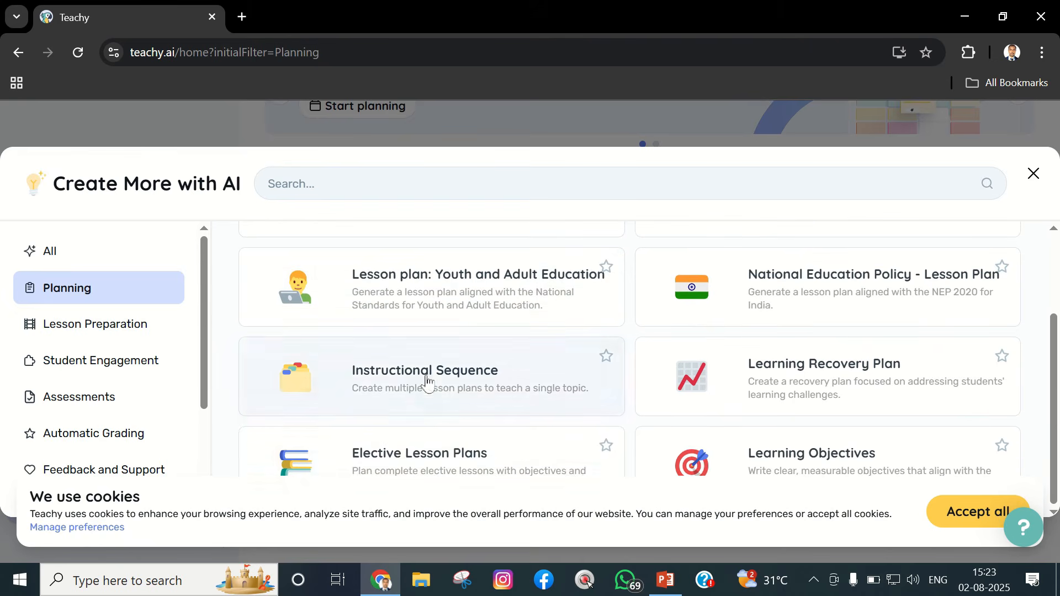
Show the Lesson Preparation category and look through its tools for presentations, summaries and reading material.
{"action": "left_click", "coordinate": [77, 324]}
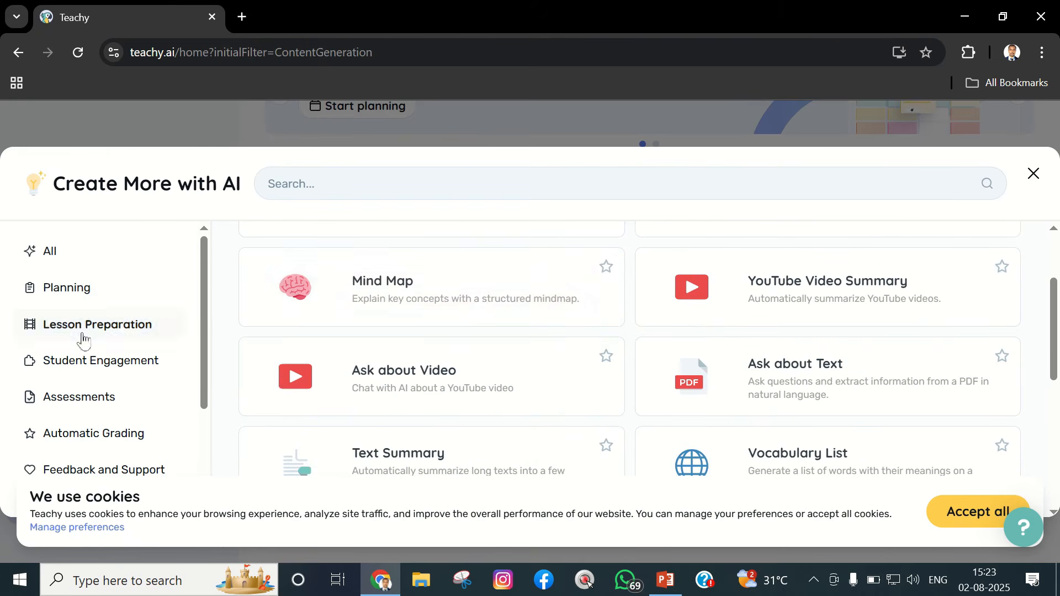
{"action": "scroll", "coordinate": [821, 326], "scroll_direction": "up", "scroll_amount": 1}
{"action": "scroll", "coordinate": [768, 325], "scroll_direction": "down", "scroll_amount": 1}
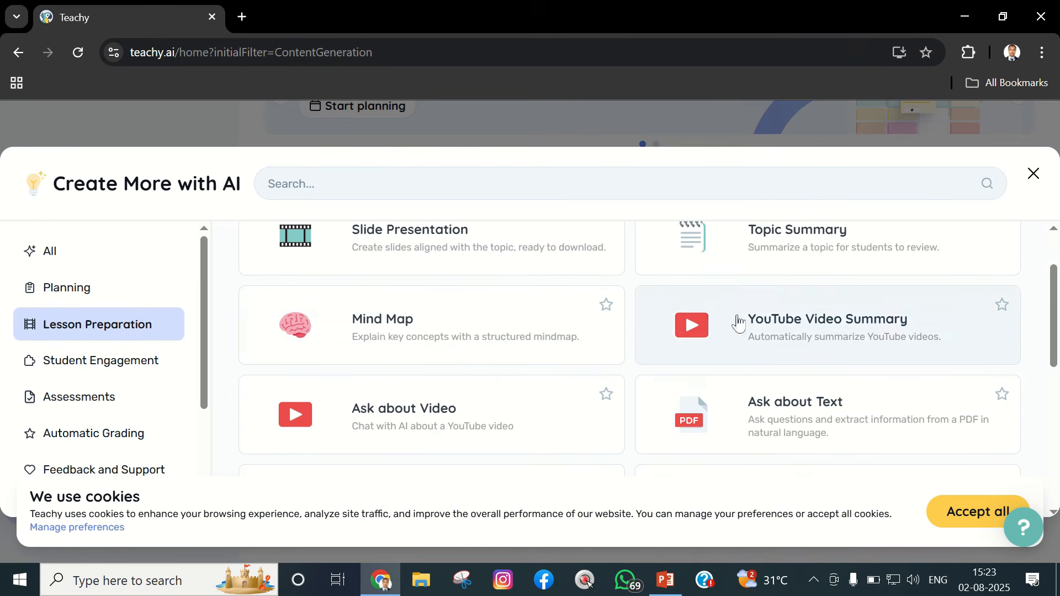
{"action": "scroll", "coordinate": [816, 326], "scroll_direction": "down", "scroll_amount": 2}
{"action": "scroll", "coordinate": [861, 334], "scroll_direction": "down", "scroll_amount": 5}
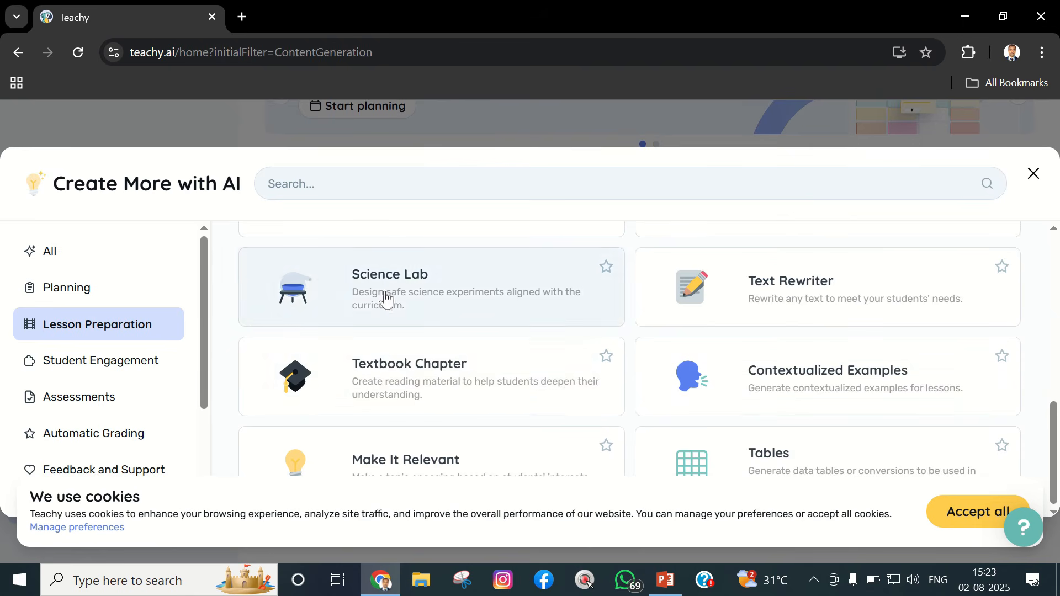
Look through the AI tools in the Student Engagement category and in the Assessments category.
{"action": "left_click", "coordinate": [124, 360]}
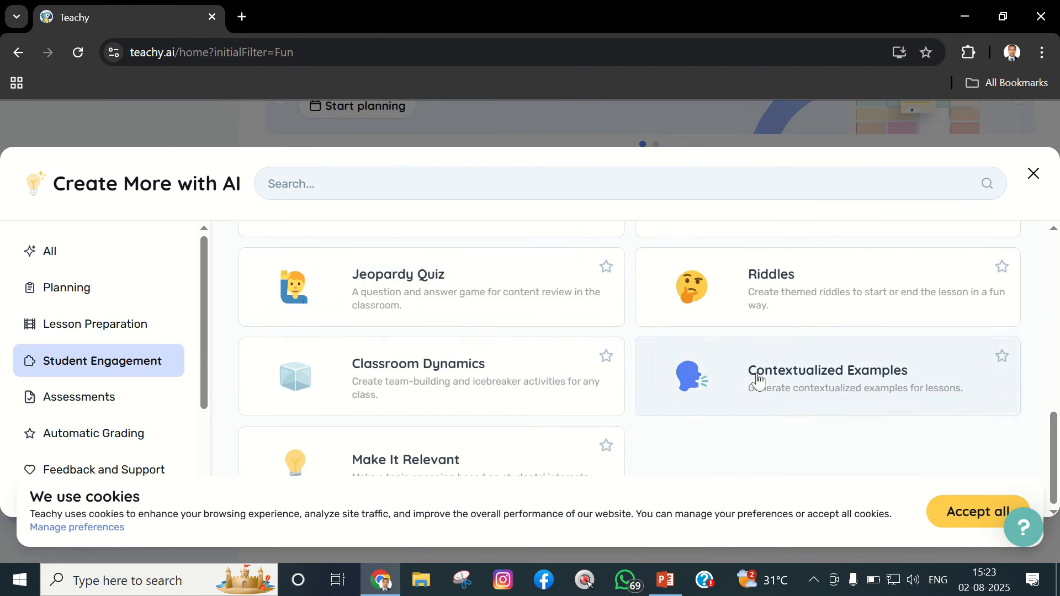
{"action": "left_click", "coordinate": [489, 447]}
{"action": "left_click", "coordinate": [84, 392]}
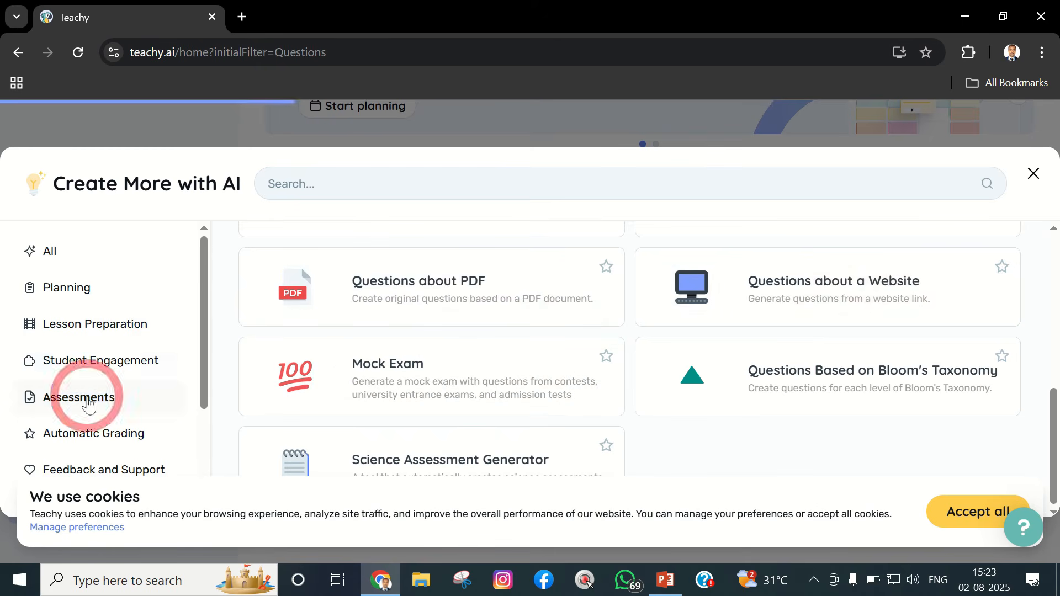
{"action": "left_click", "coordinate": [431, 295]}
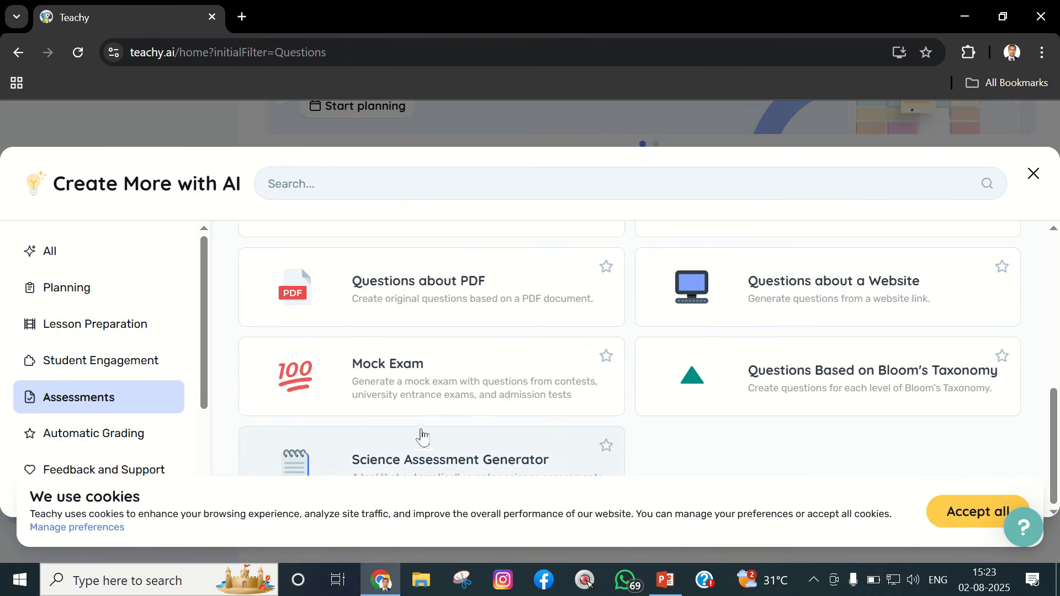
{"action": "scroll", "coordinate": [422, 436], "scroll_direction": "up", "scroll_amount": 10}
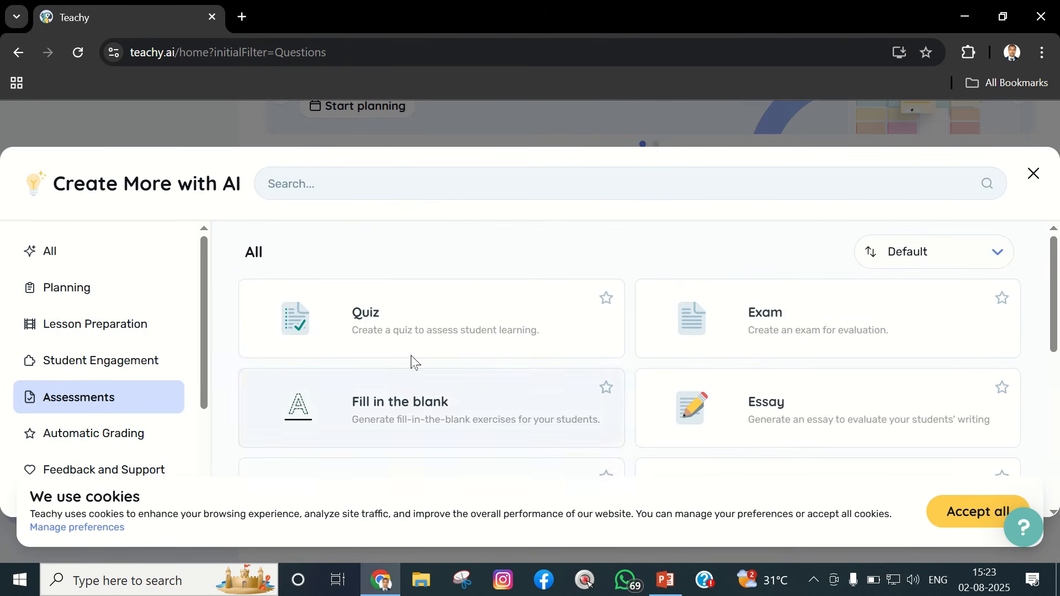
Show the Automatic Grading category and look through the Activity Sheets tools for math, colouring, games and crosswords.
{"action": "left_click", "coordinate": [86, 433]}
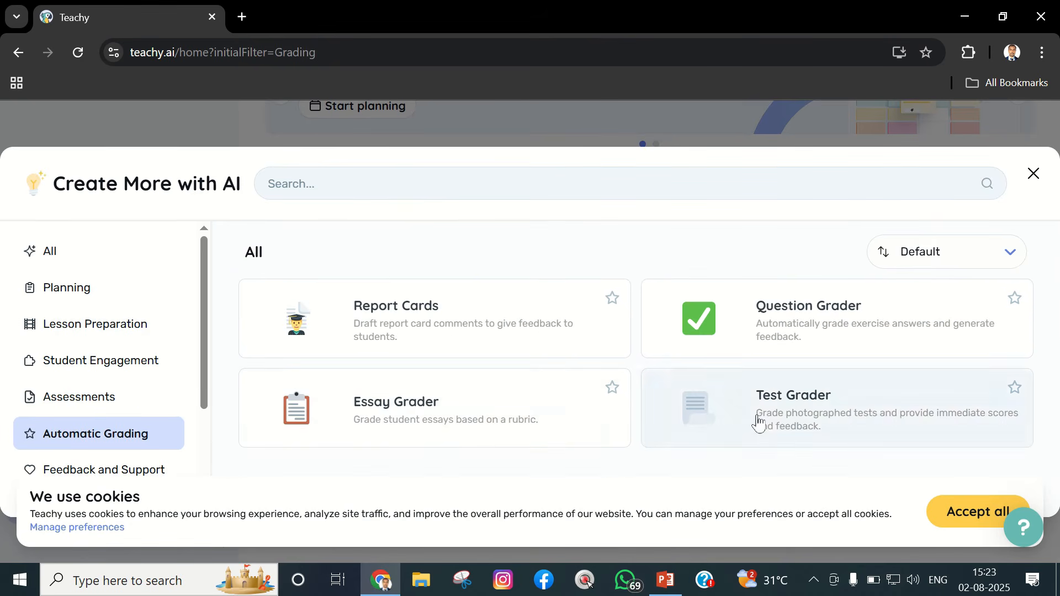
{"action": "scroll", "coordinate": [125, 381], "scroll_direction": "down", "scroll_amount": 3}
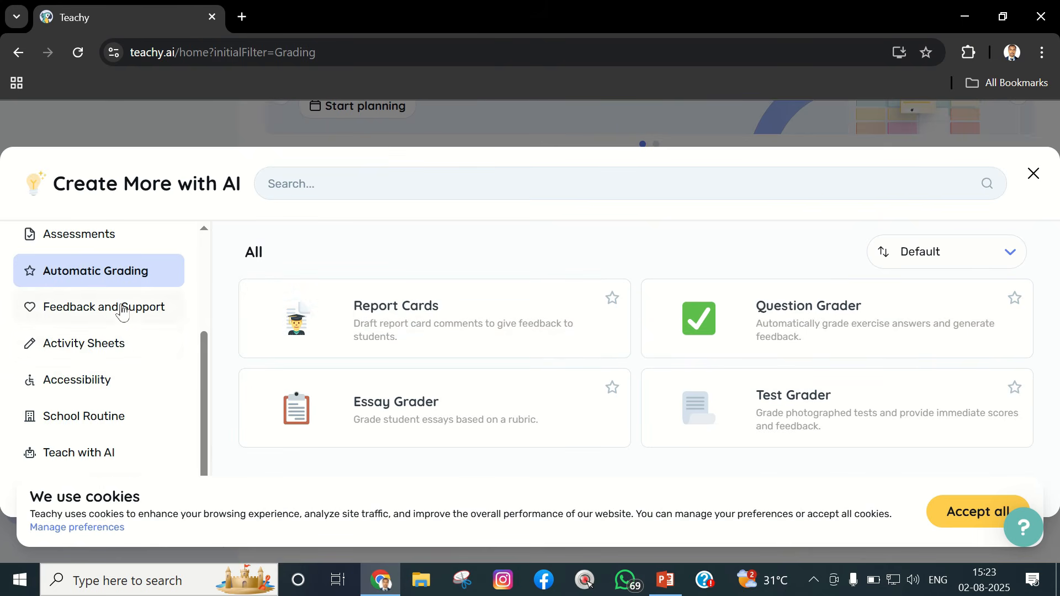
{"action": "left_click", "coordinate": [87, 347]}
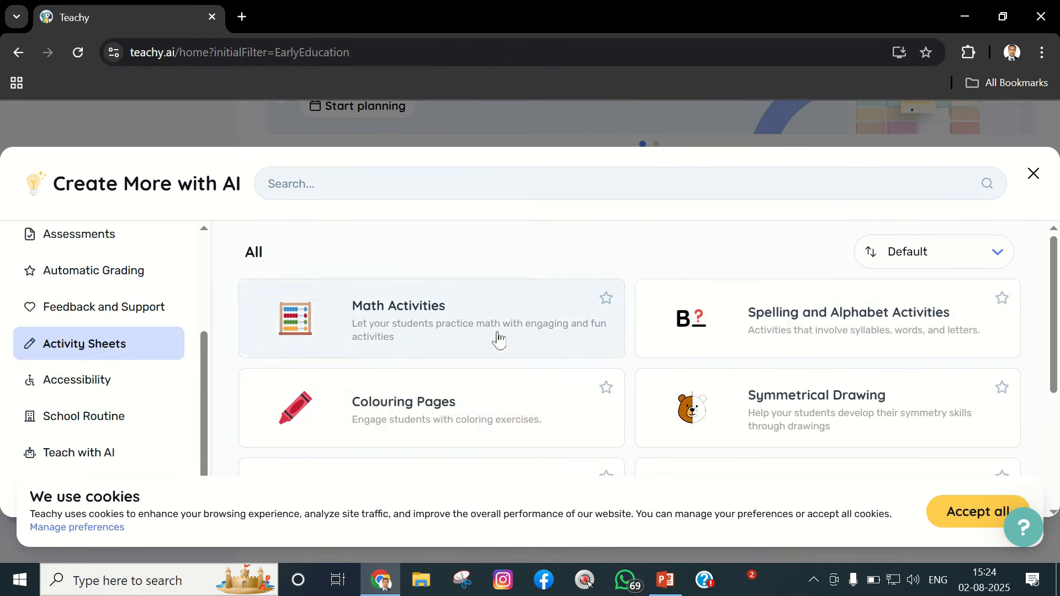
{"action": "scroll", "coordinate": [374, 348], "scroll_direction": "down", "scroll_amount": 3}
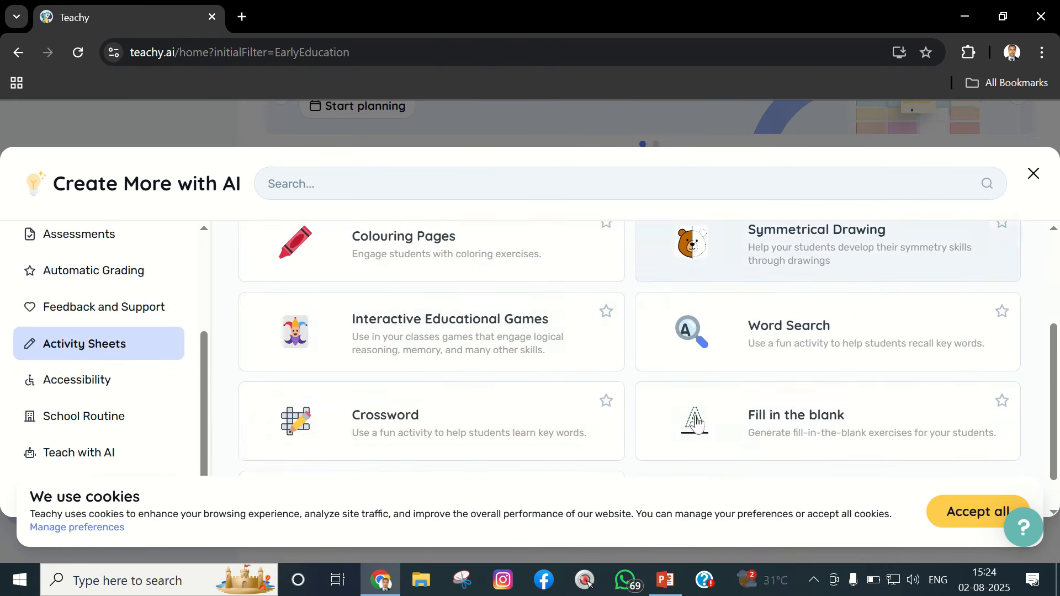
{"action": "scroll", "coordinate": [374, 348], "scroll_direction": "down", "scroll_amount": 1}
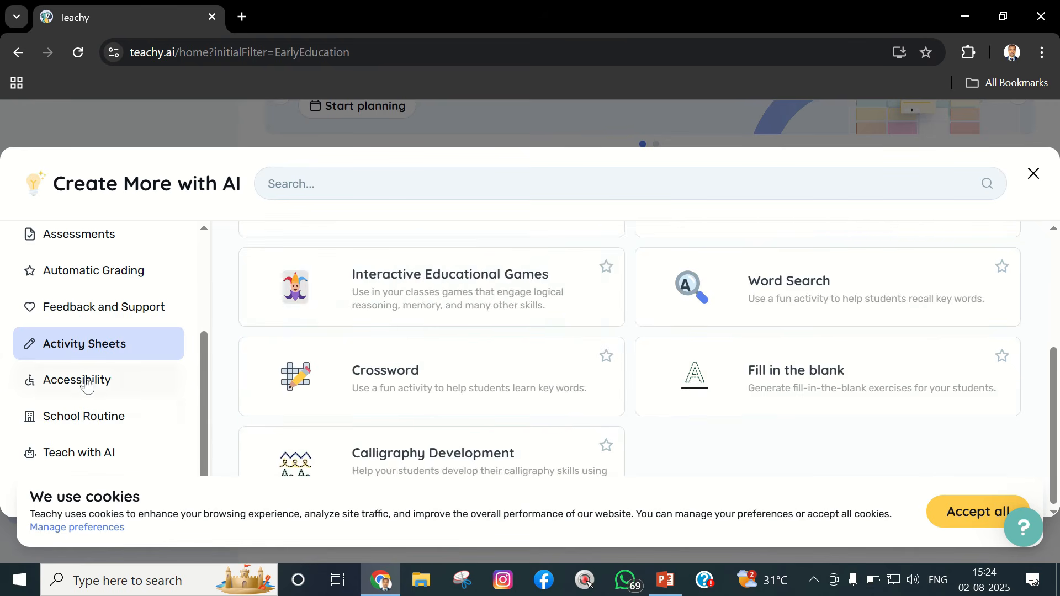
View the School Routine and Teach with AI categories, and return to the complete list of AI tools to browse it.
{"action": "left_click", "coordinate": [77, 409]}
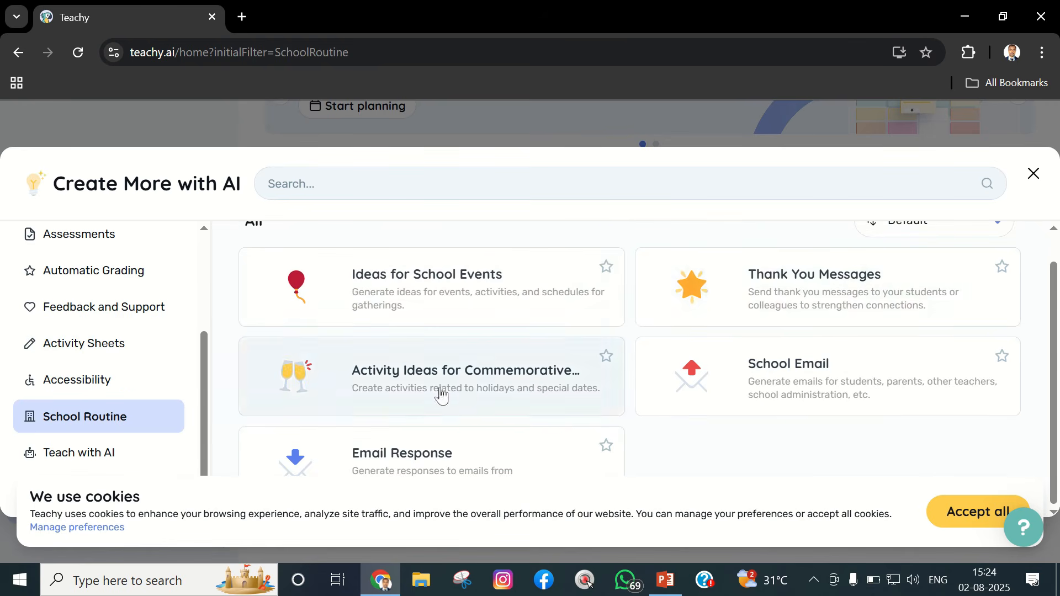
{"action": "left_click", "coordinate": [73, 453]}
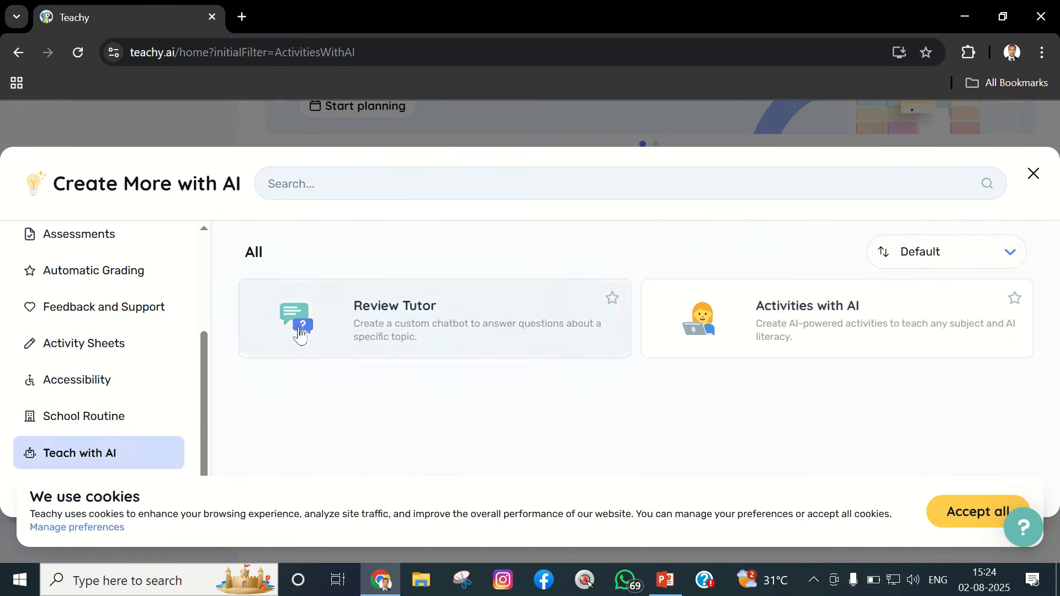
{"action": "scroll", "coordinate": [55, 372], "scroll_direction": "up", "scroll_amount": 3}
{"action": "left_click", "coordinate": [61, 262]}
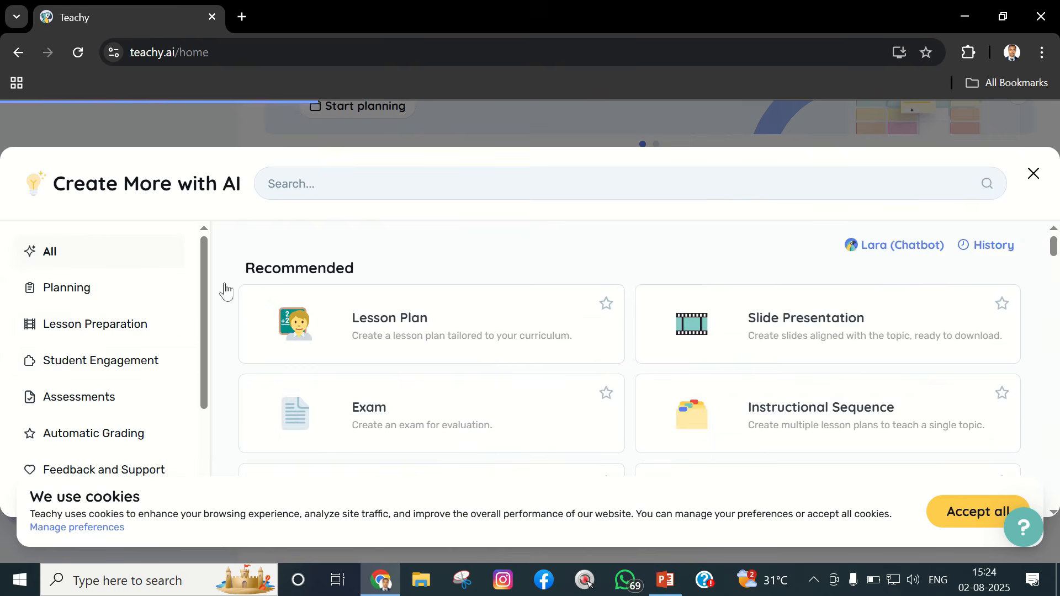
{"action": "scroll", "coordinate": [502, 355], "scroll_direction": "down", "scroll_amount": 10}
{"action": "scroll", "coordinate": [506, 355], "scroll_direction": "down", "scroll_amount": 15}
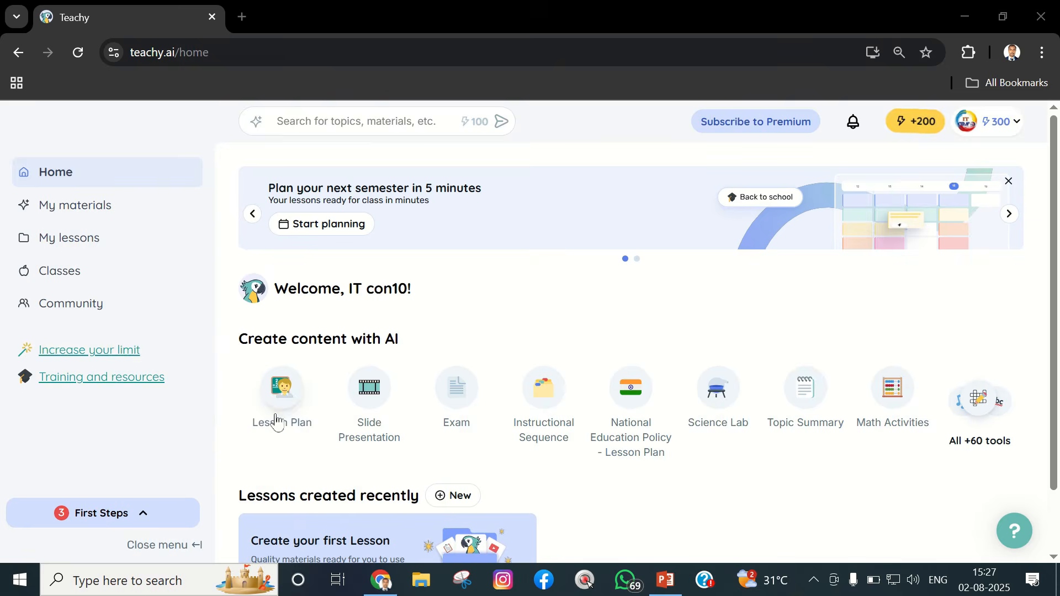
Open the Slide Presentation tool, enter the topic "basic electronics" and set the class to Class 10.
{"action": "left_click", "coordinate": [362, 390]}
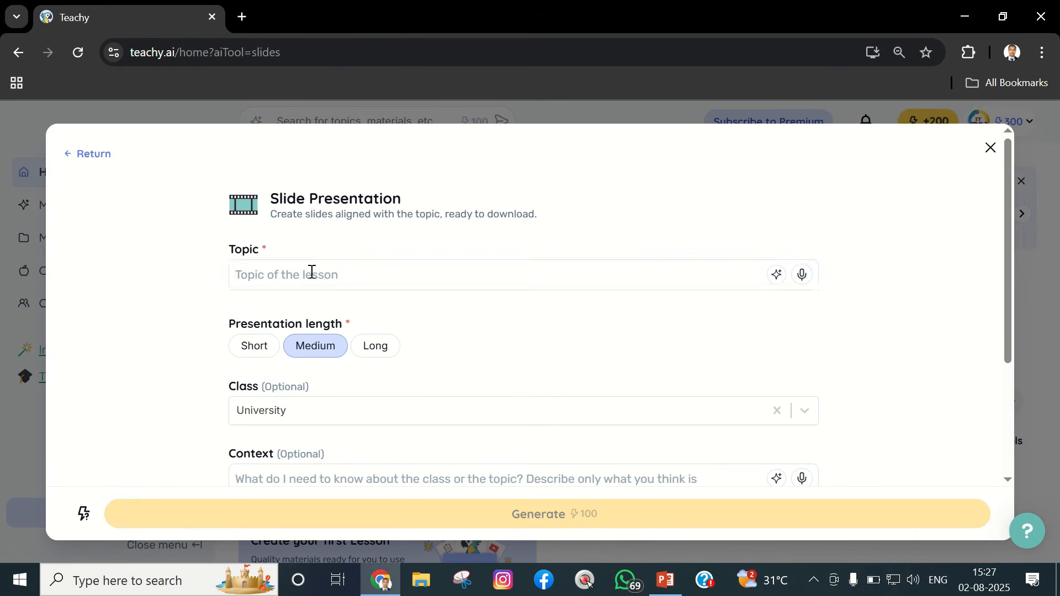
{"action": "left_click", "coordinate": [311, 272]}
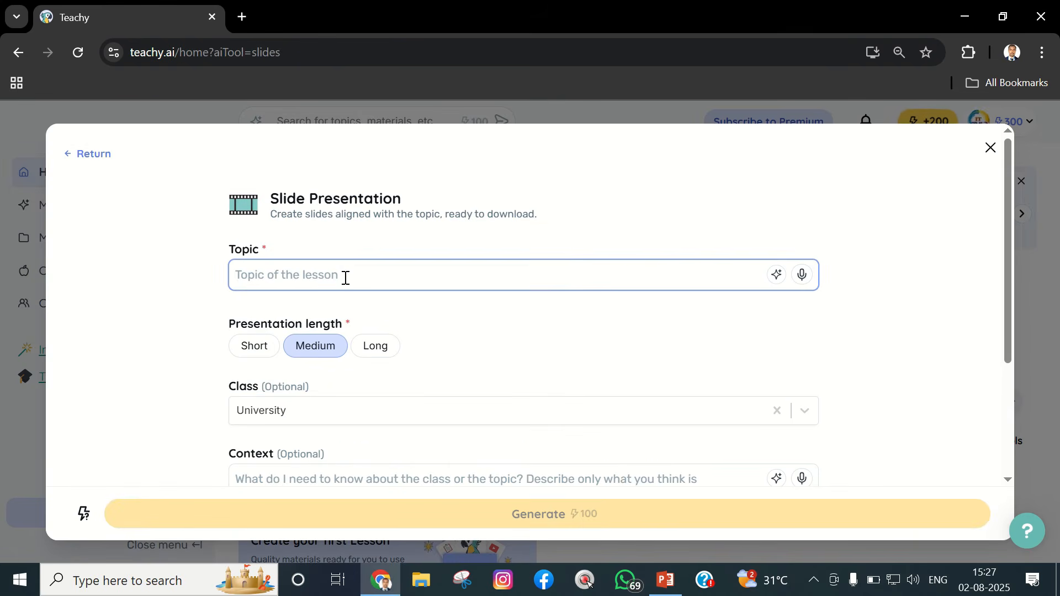
{"action": "type", "text": "basic electronics"}
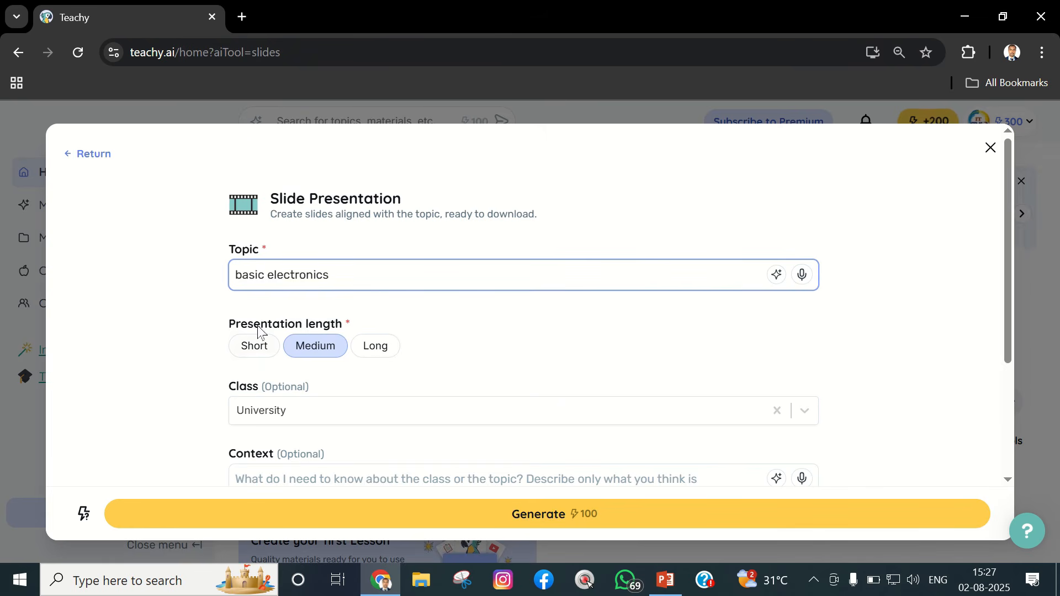
{"action": "scroll", "coordinate": [685, 315], "scroll_direction": "down", "scroll_amount": 2}
{"action": "left_click", "coordinate": [805, 330]}
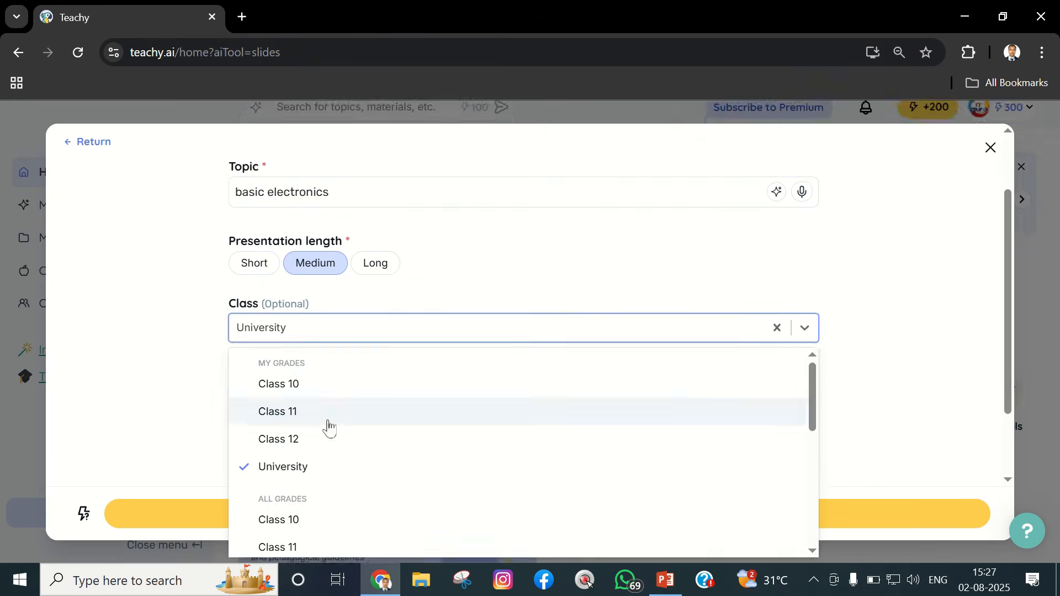
{"action": "left_click", "coordinate": [293, 392]}
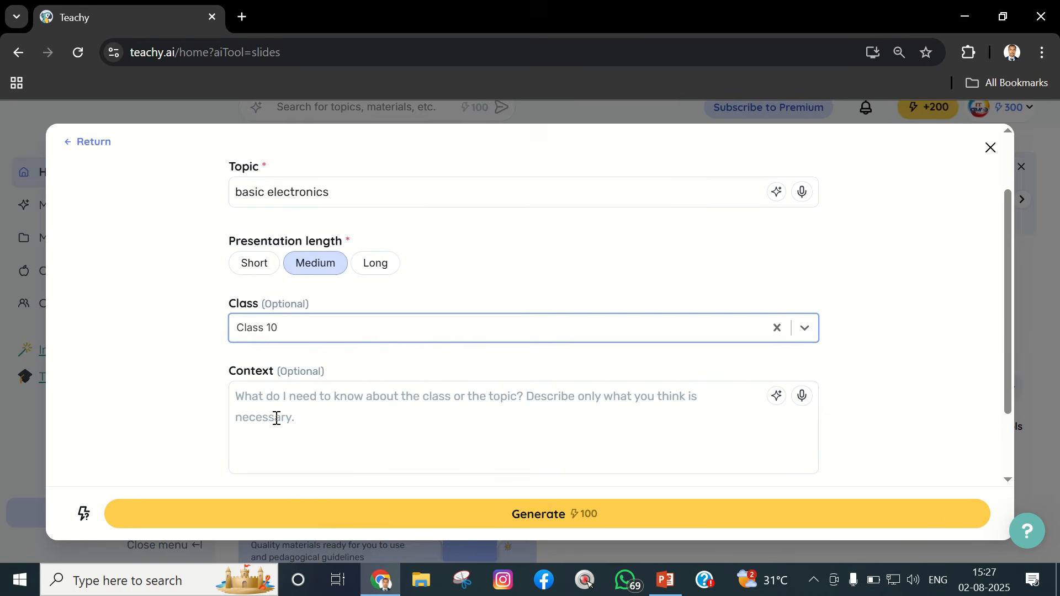
Enter "basics of electronics" as the presentation's context and generate the slides.
{"action": "left_click", "coordinate": [430, 405]}
{"action": "scroll", "coordinate": [408, 431], "scroll_direction": "up", "scroll_amount": 2}
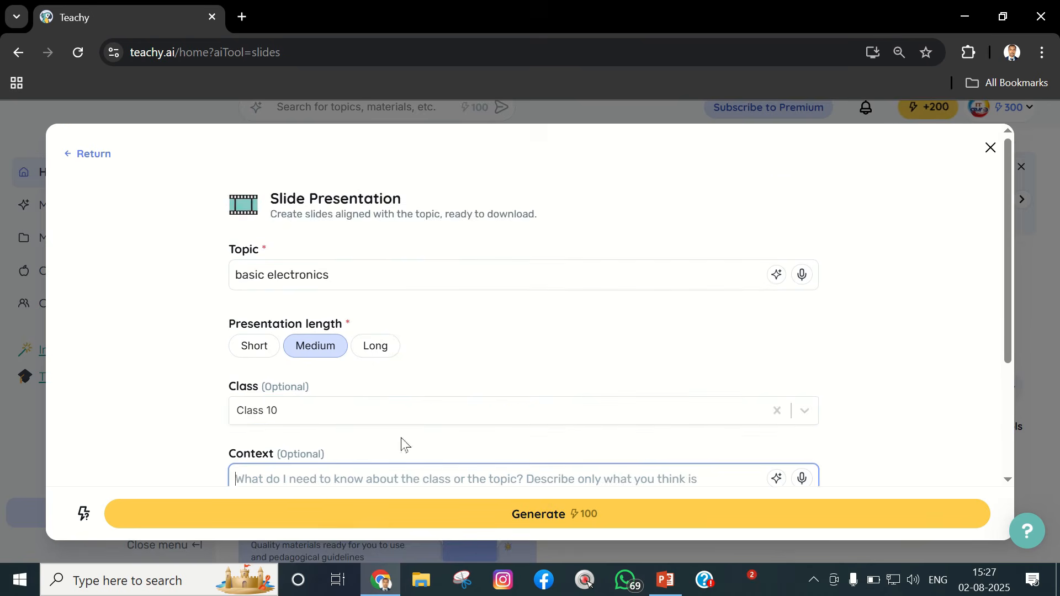
{"action": "scroll", "coordinate": [386, 386], "scroll_direction": "down", "scroll_amount": 3}
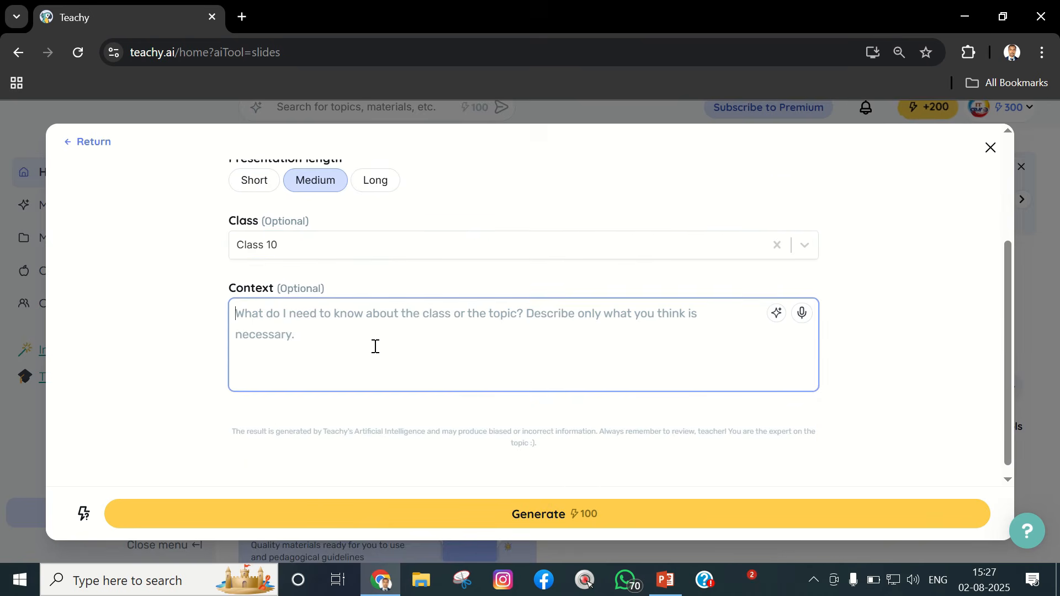
{"action": "type", "text": "basics of electronics"}
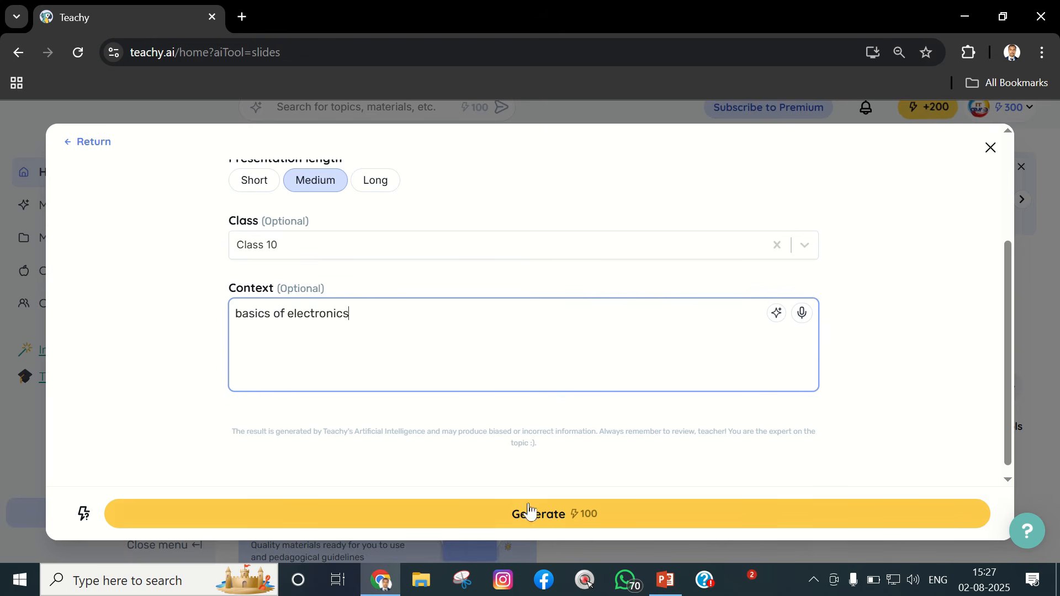
{"action": "left_click", "coordinate": [545, 516]}
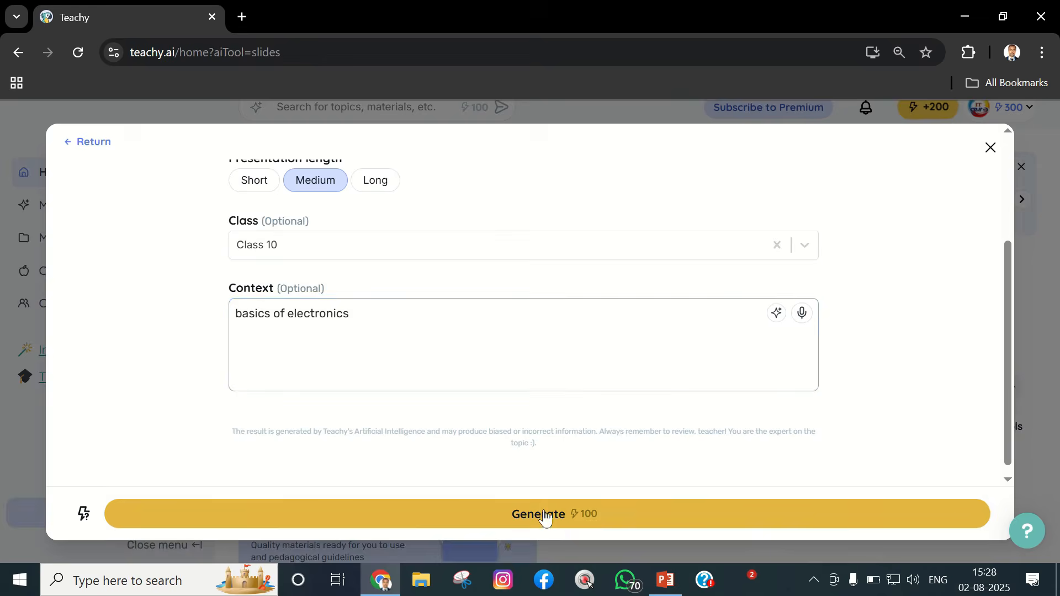
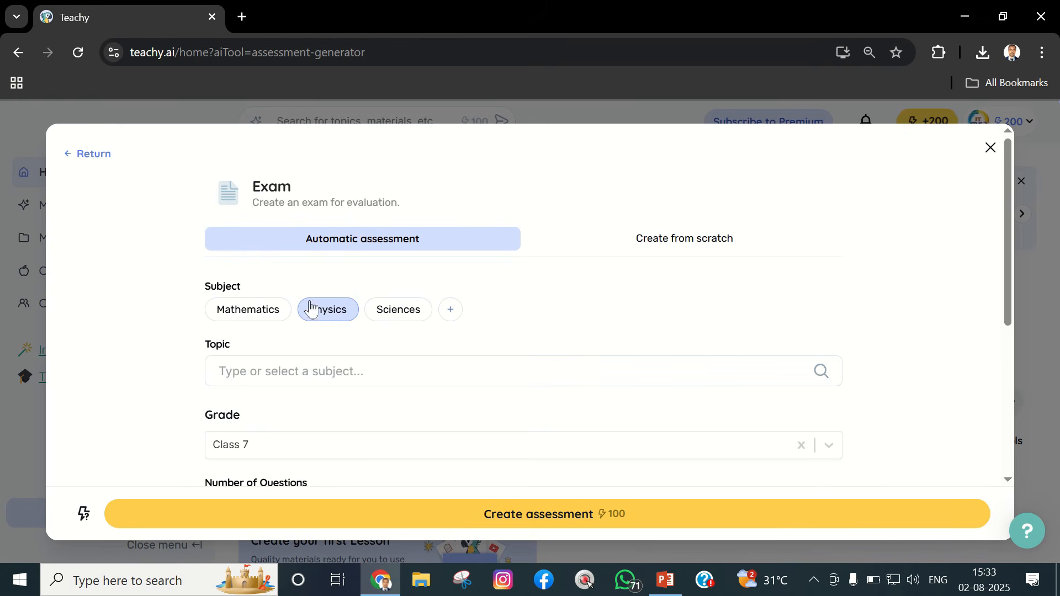
Search the Physics exam topics for "basic electronics" and choose Electricity: Electrical Circuits as the exam's topic.
{"action": "left_click", "coordinate": [329, 370]}
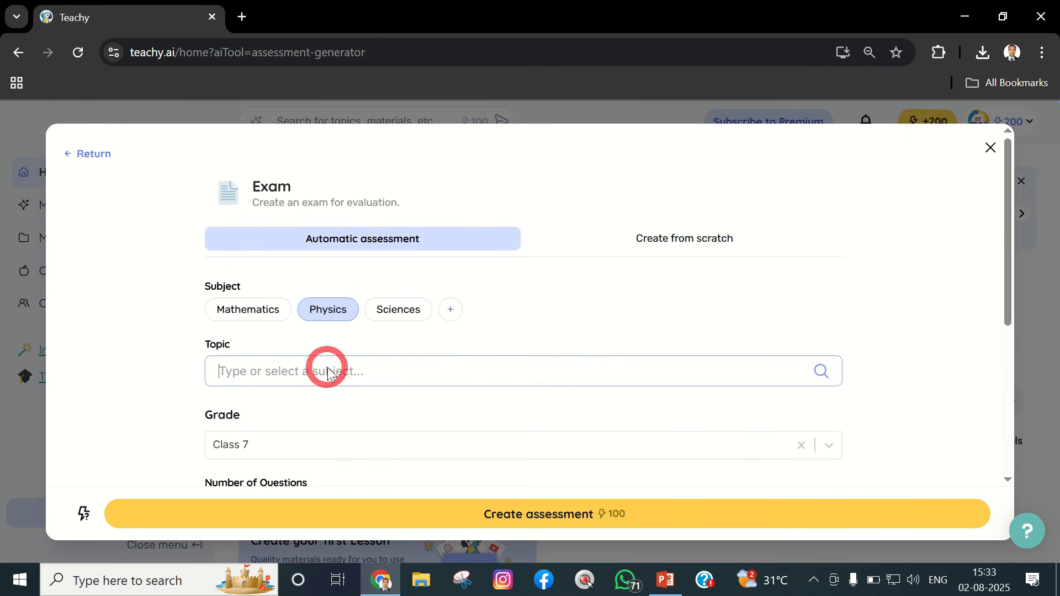
{"action": "type", "text": "basic electronics"}
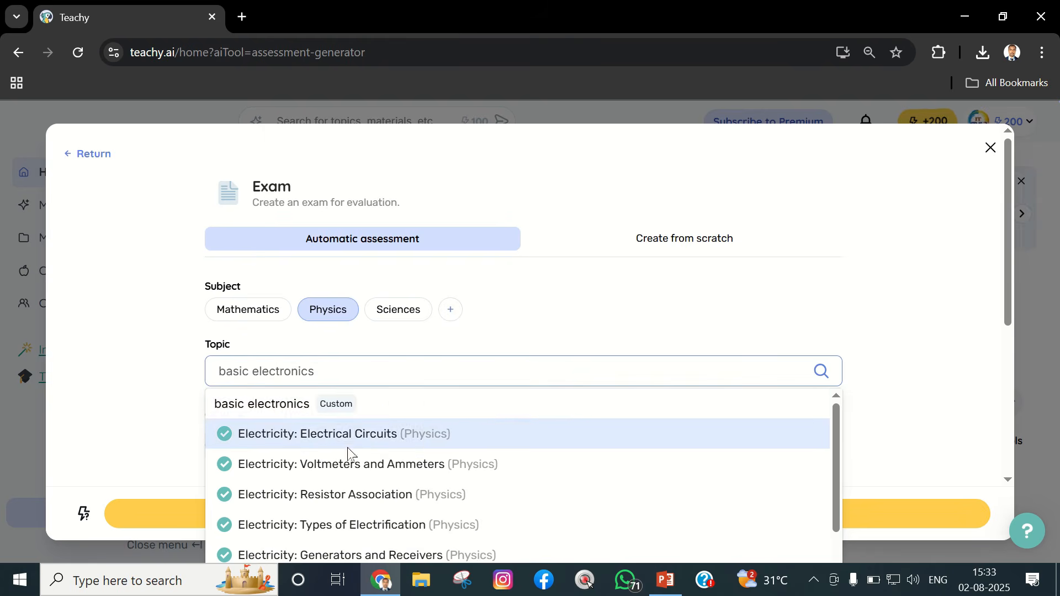
{"action": "scroll", "coordinate": [380, 475], "scroll_direction": "down", "scroll_amount": 3}
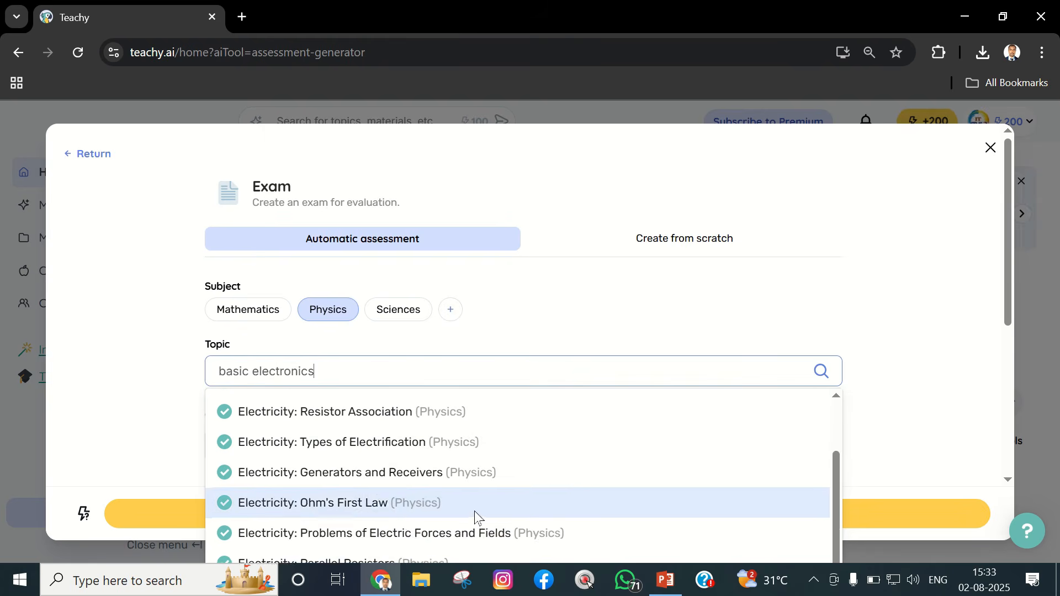
{"action": "scroll", "coordinate": [369, 523], "scroll_direction": "up", "scroll_amount": 4}
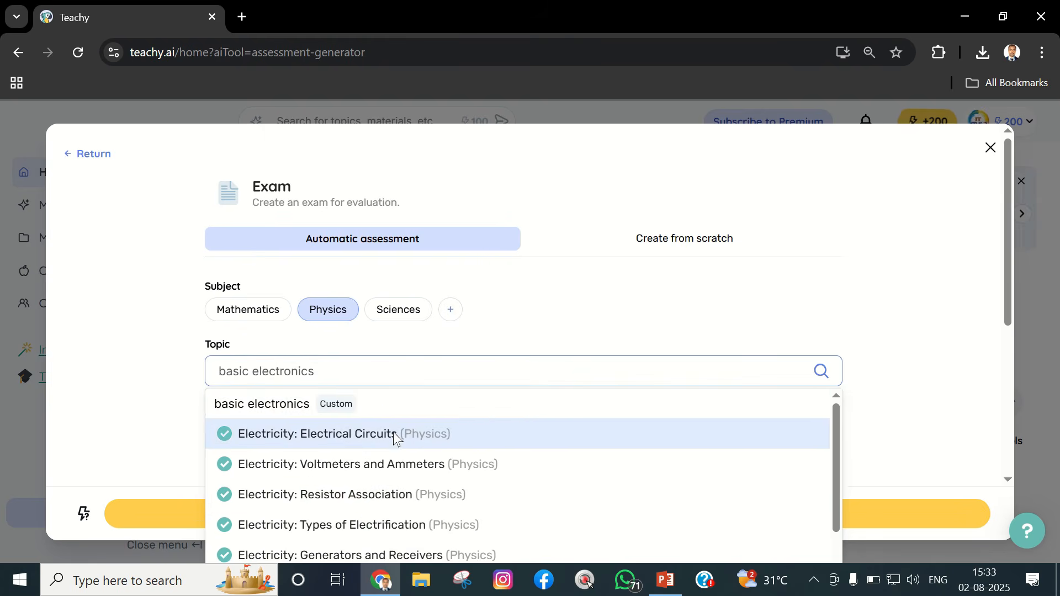
{"action": "left_click", "coordinate": [397, 455]}
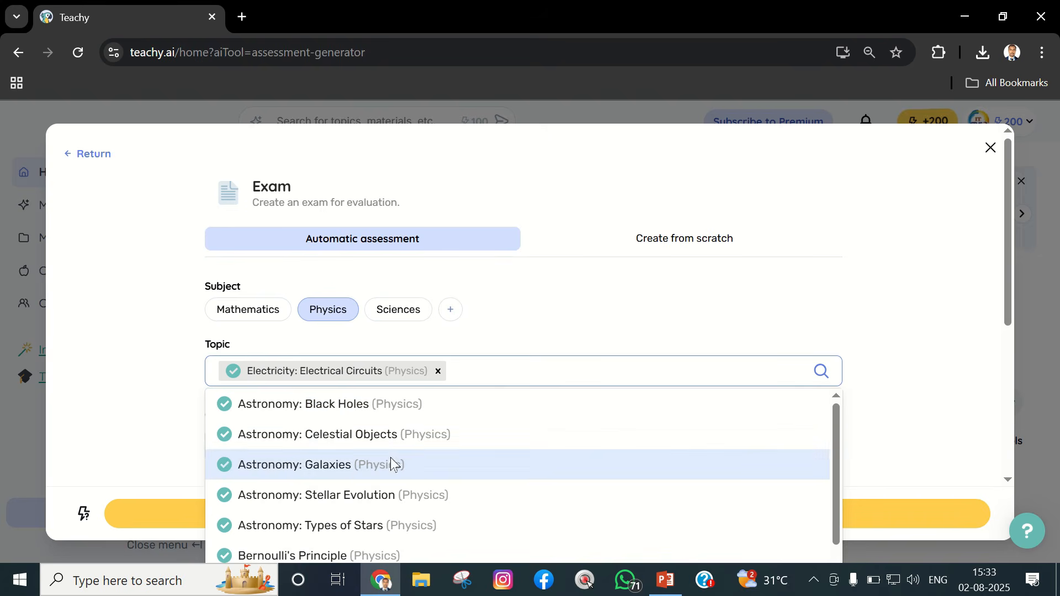
{"action": "scroll", "coordinate": [379, 500], "scroll_direction": "down", "scroll_amount": 2}
{"action": "scroll", "coordinate": [355, 475], "scroll_direction": "up", "scroll_amount": 2}
{"action": "left_click", "coordinate": [615, 314]}
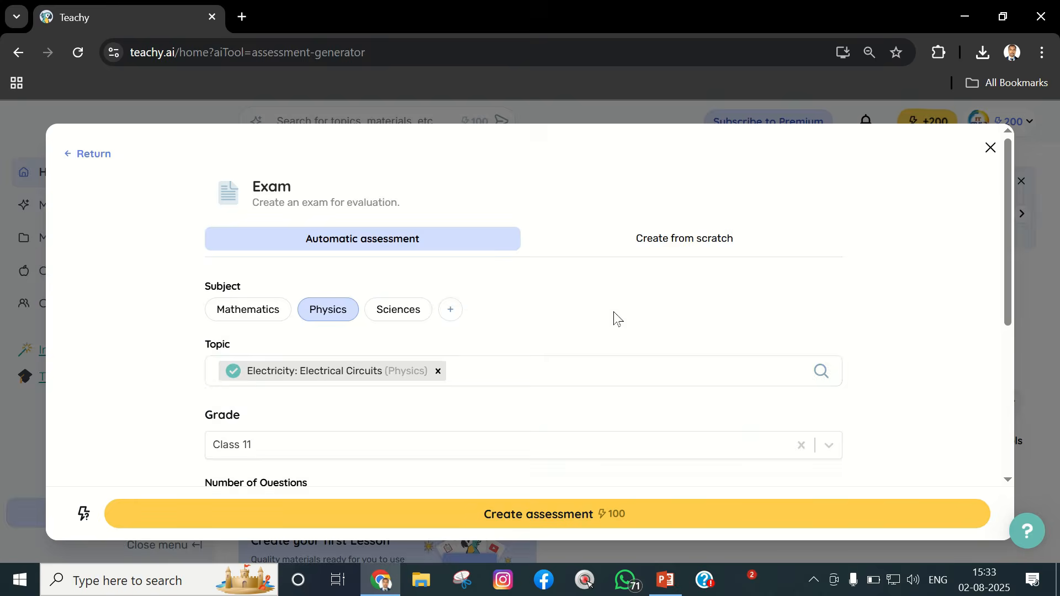
Review the exam's question count, difficulty and question type settings, and create the assessment.
{"action": "scroll", "coordinate": [303, 426], "scroll_direction": "down", "scroll_amount": 3}
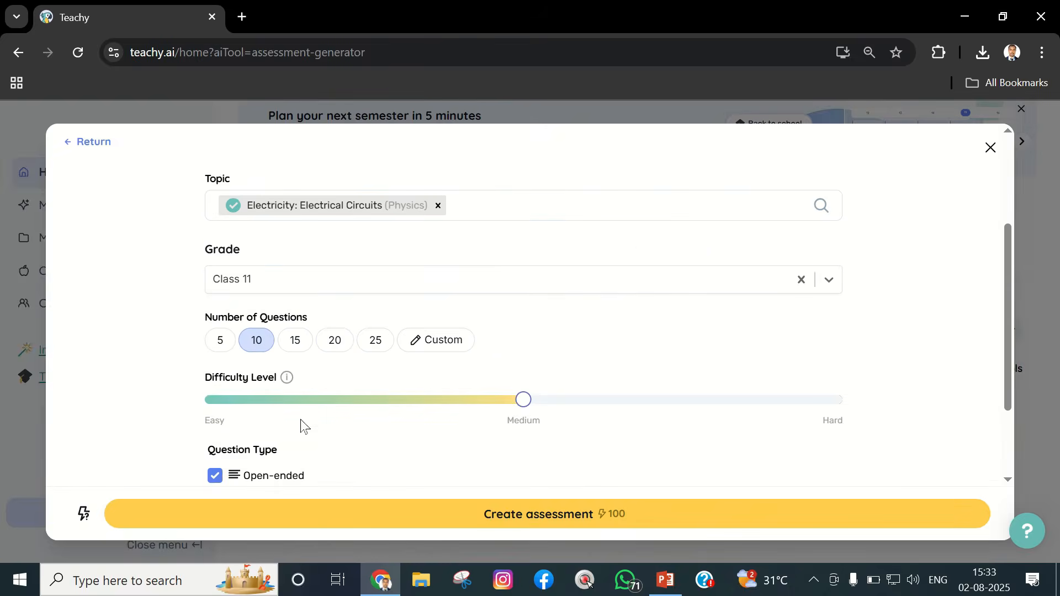
{"action": "scroll", "coordinate": [497, 409], "scroll_direction": "down", "scroll_amount": 2}
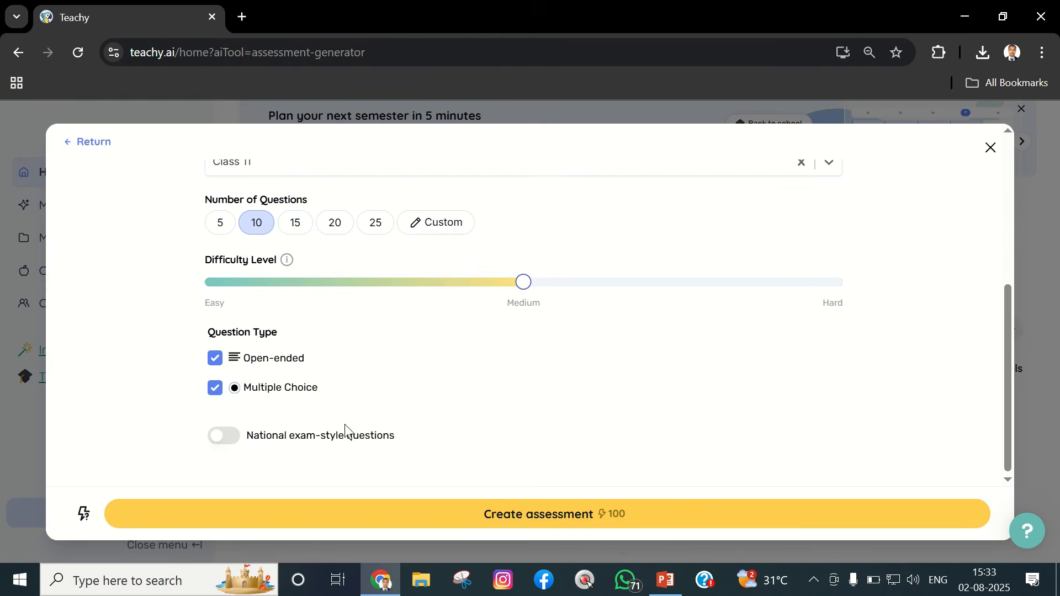
{"action": "left_click", "coordinate": [599, 513]}
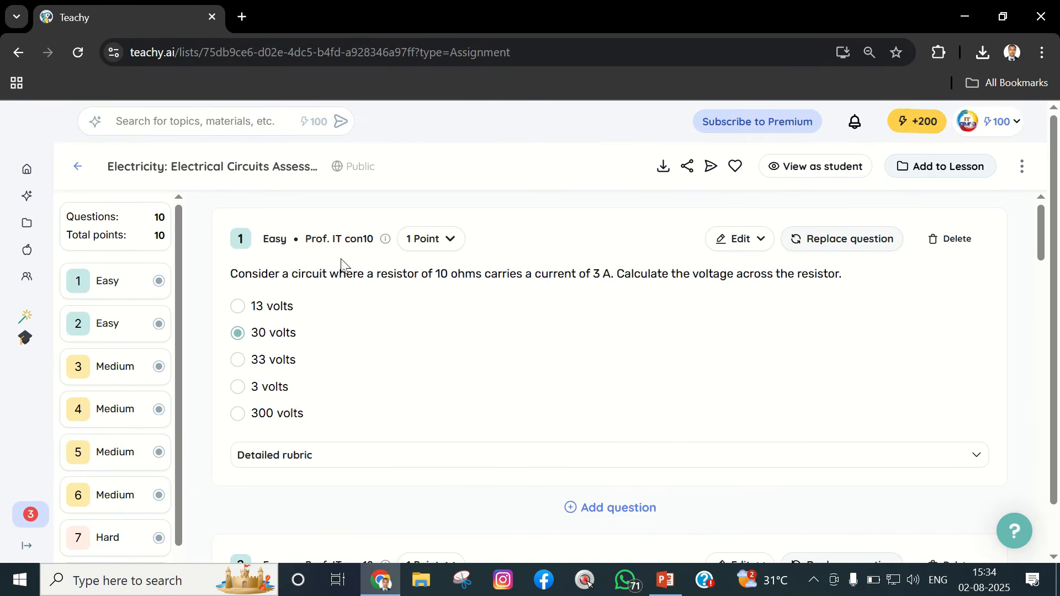
Examine the first question of the electrical circuits assessment, expanding its detailed rubric and collapsing it again.
{"action": "scroll", "coordinate": [338, 262], "scroll_direction": "down", "scroll_amount": 3}
{"action": "scroll", "coordinate": [331, 272], "scroll_direction": "up", "scroll_amount": 3}
{"action": "left_click_drag", "start_coordinate": [236, 275], "coordinate": [859, 290]}
{"action": "scroll", "coordinate": [486, 331], "scroll_direction": "down", "scroll_amount": 1}
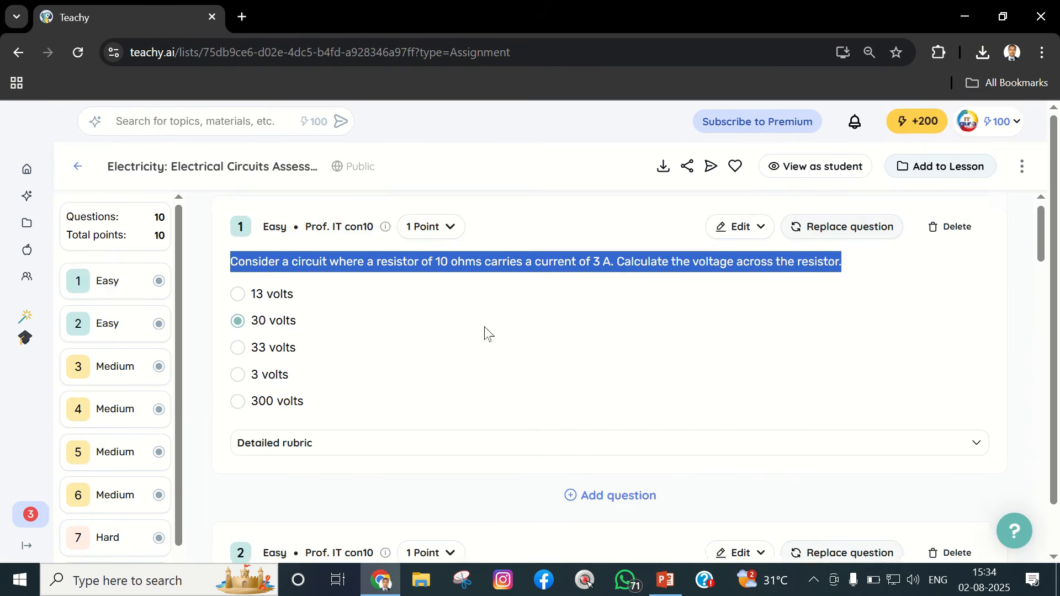
{"action": "left_click", "coordinate": [351, 382]}
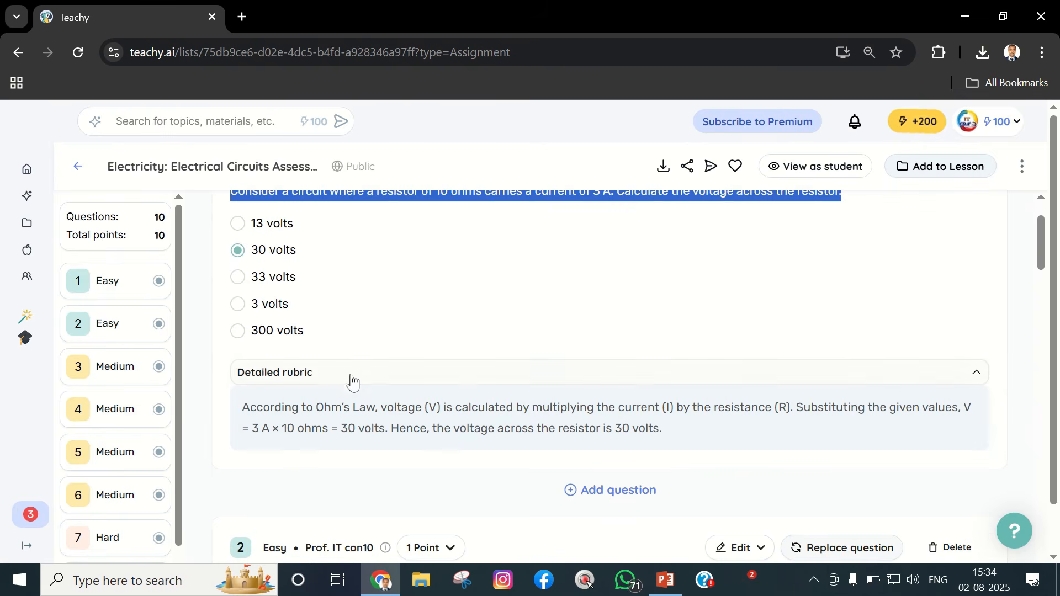
{"action": "left_click", "coordinate": [651, 378]}
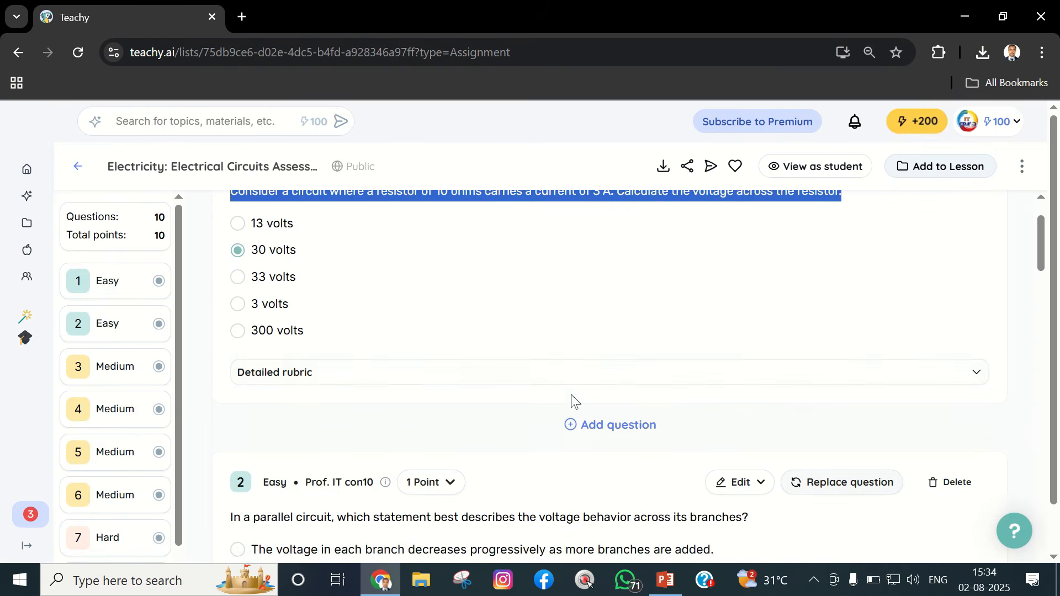
Review the electrical circuits assessment's questions with their answer options, dismissing the suggestion to submit it for grading.
{"action": "scroll", "coordinate": [605, 429], "scroll_direction": "down", "scroll_amount": 3}
{"action": "scroll", "coordinate": [556, 350], "scroll_direction": "up", "scroll_amount": 5}
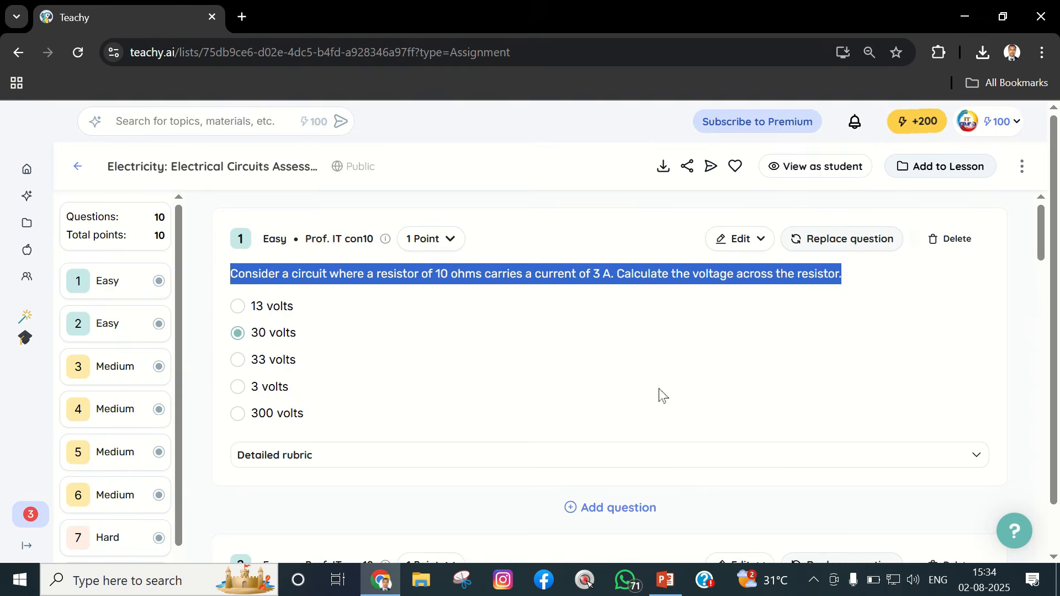
{"action": "scroll", "coordinate": [660, 395], "scroll_direction": "down", "scroll_amount": 6}
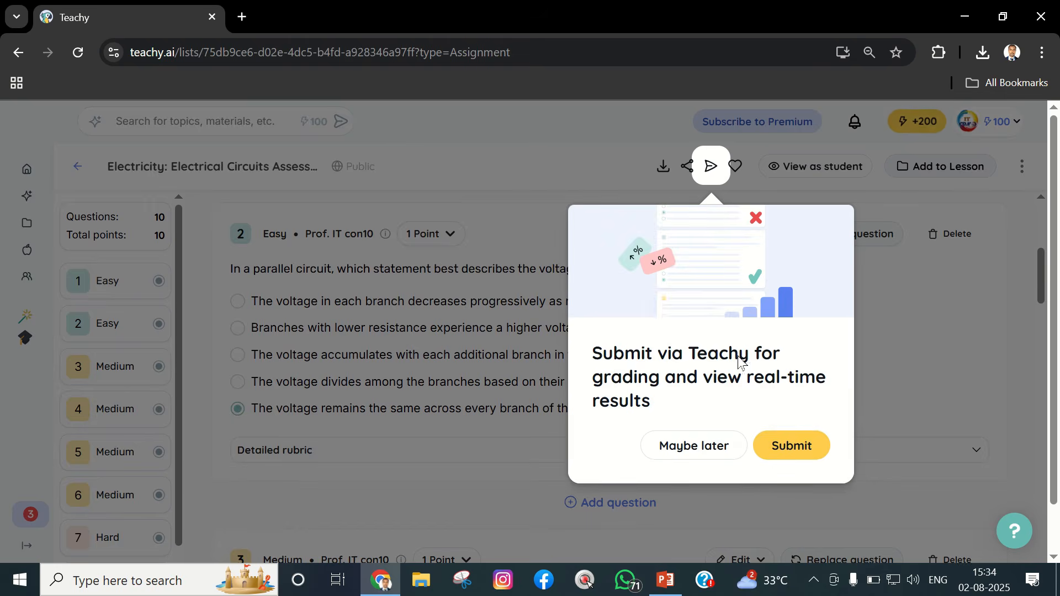
{"action": "left_click", "coordinate": [692, 445]}
{"action": "scroll", "coordinate": [438, 402], "scroll_direction": "down", "scroll_amount": 6}
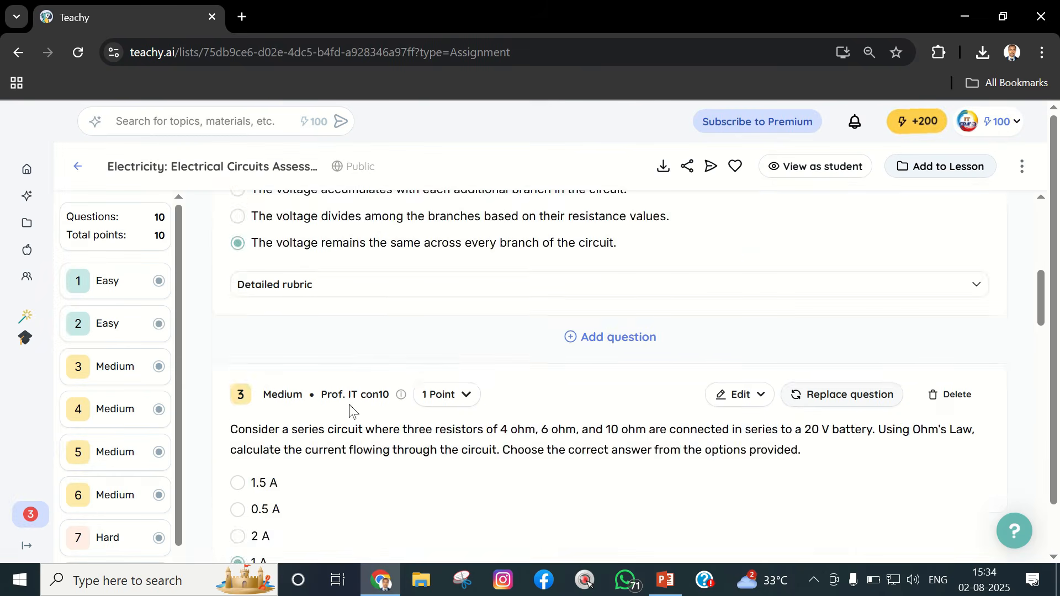
{"action": "scroll", "coordinate": [572, 338], "scroll_direction": "down", "scroll_amount": 6}
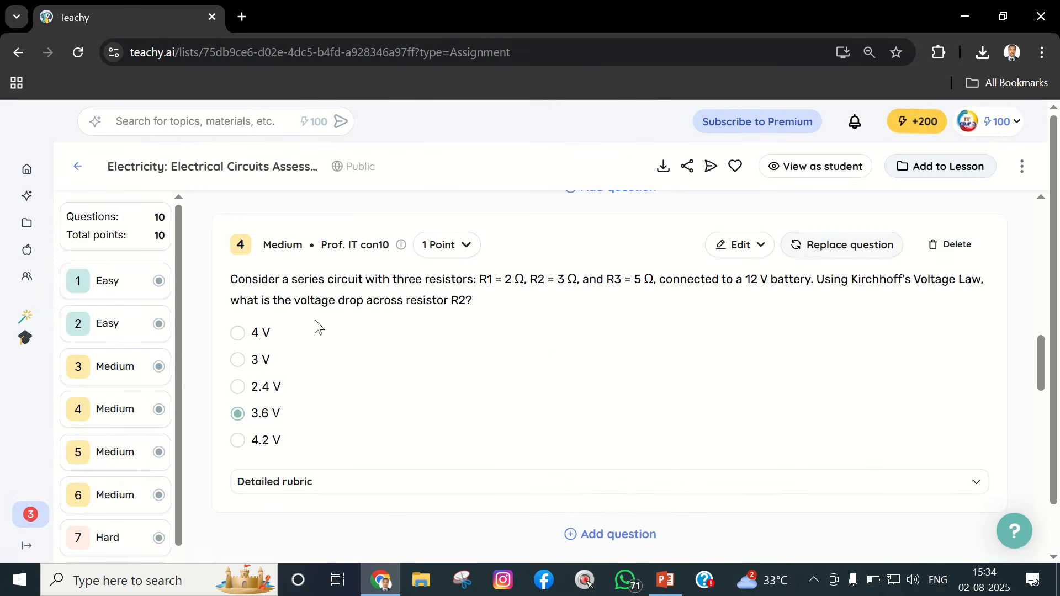
{"action": "scroll", "coordinate": [118, 287], "scroll_direction": "down", "scroll_amount": 2}
{"action": "scroll", "coordinate": [450, 357], "scroll_direction": "down", "scroll_amount": 20}
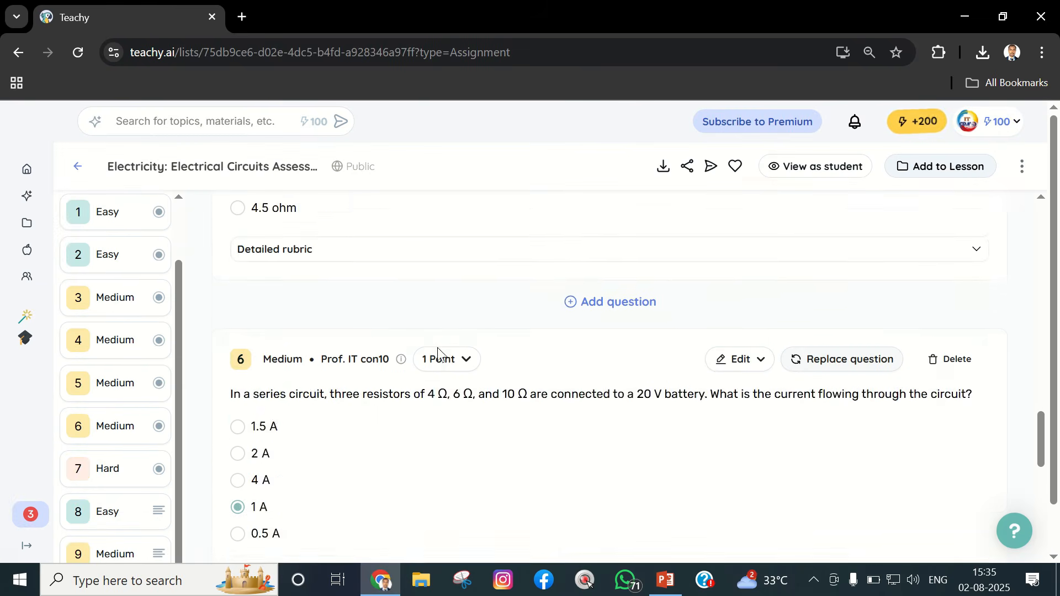
{"action": "scroll", "coordinate": [485, 361], "scroll_direction": "up", "scroll_amount": 15}
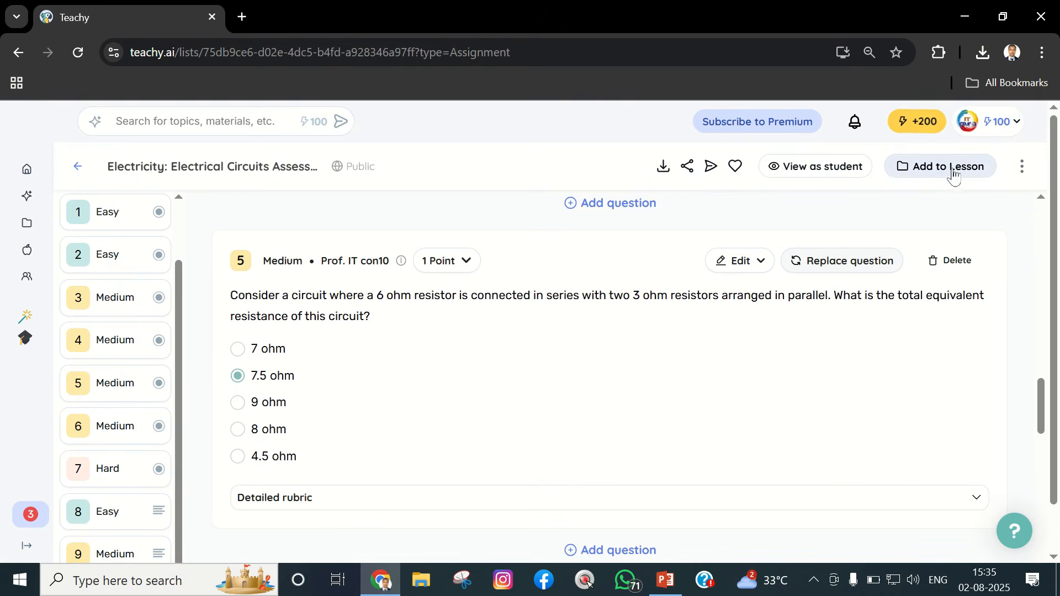
{"action": "scroll", "coordinate": [818, 385], "scroll_direction": "up", "scroll_amount": 5}
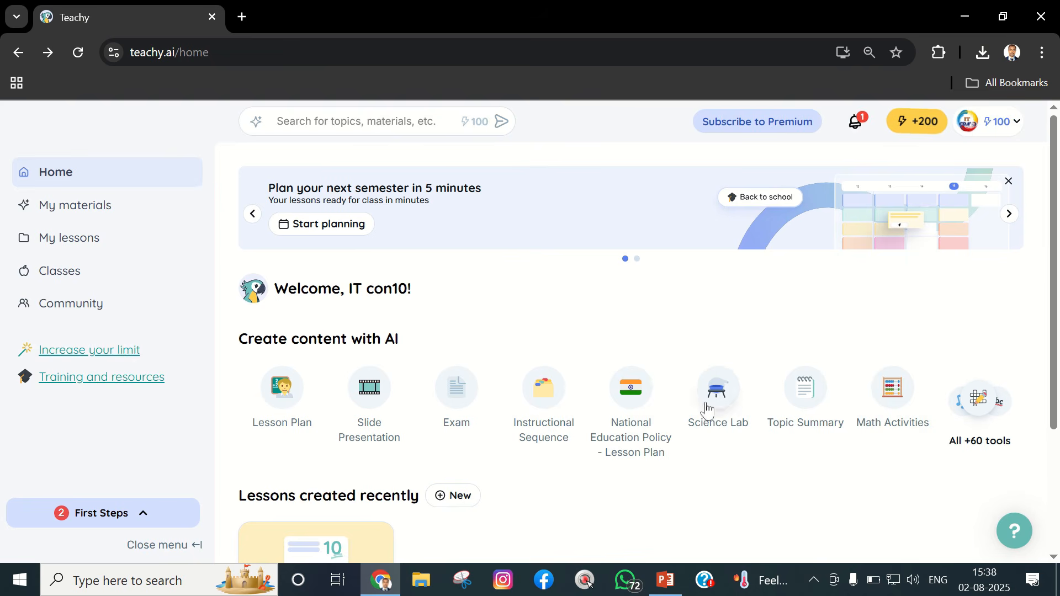
Open the Mind Map generator from the full AI tools collection and enter "basic electronics" as the topic.
{"action": "left_click", "coordinate": [974, 437]}
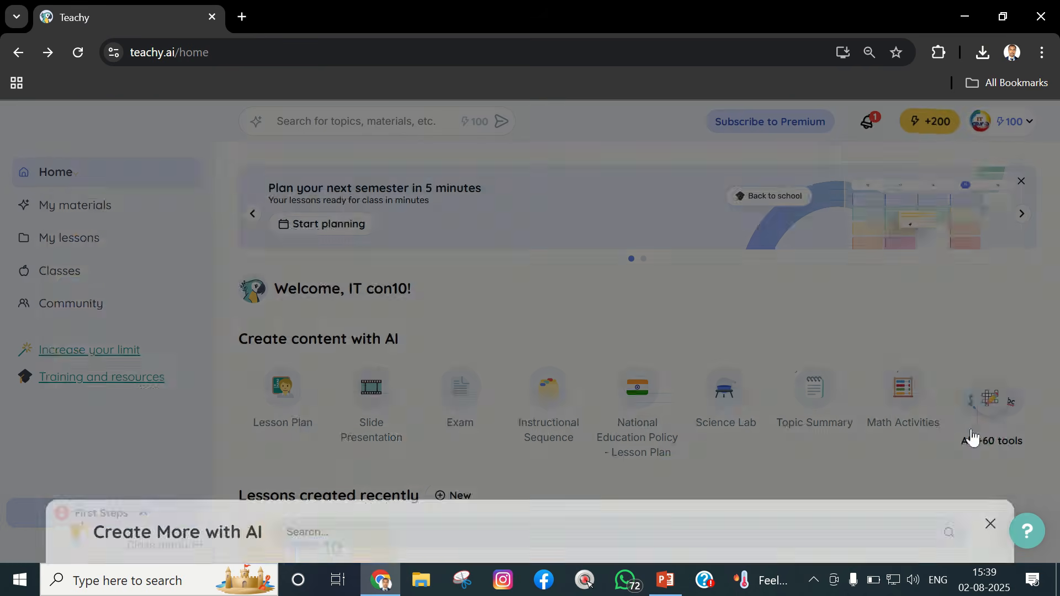
{"action": "scroll", "coordinate": [840, 363], "scroll_direction": "down", "scroll_amount": 6}
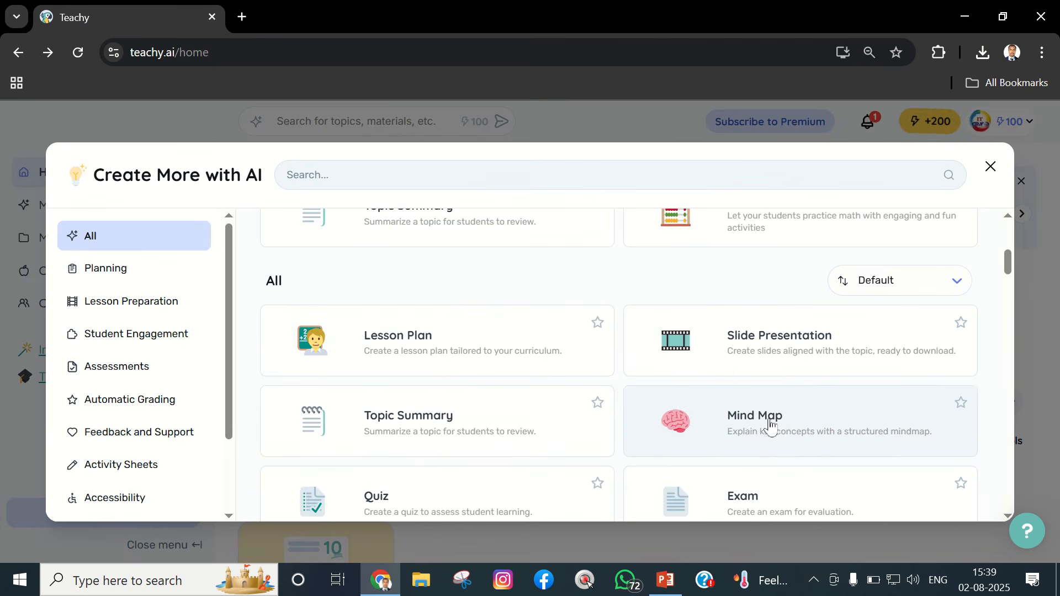
{"action": "left_click", "coordinate": [771, 424]}
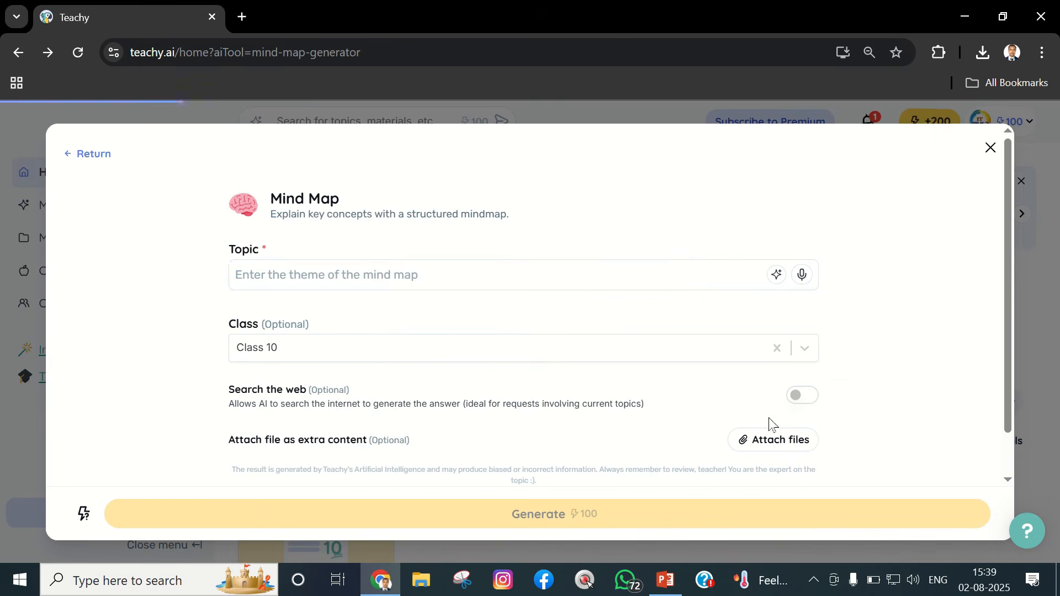
{"action": "left_click", "coordinate": [377, 279]}
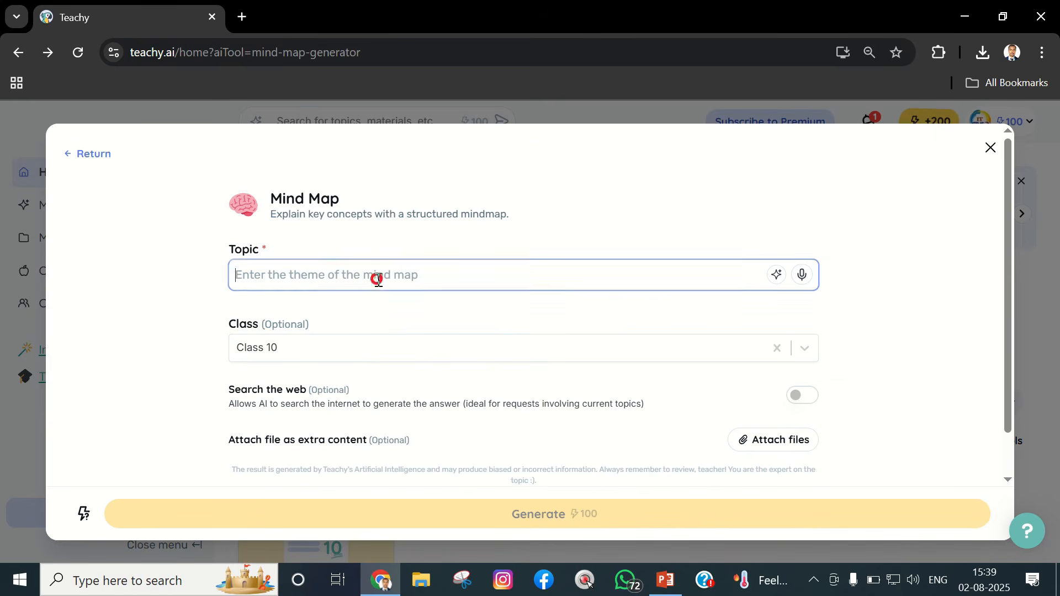
{"action": "type", "text": "basic electronics"}
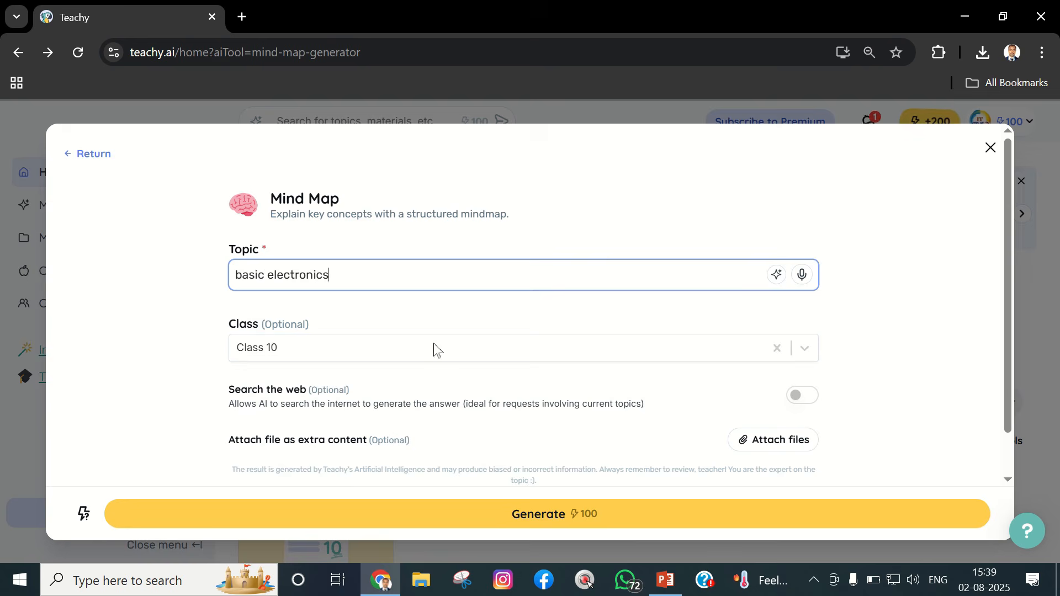
Check the class options, keep Class 10, and generate the mind map.
{"action": "left_click", "coordinate": [803, 347]}
{"action": "left_click", "coordinate": [803, 348]}
{"action": "scroll", "coordinate": [458, 331], "scroll_direction": "down", "scroll_amount": 1}
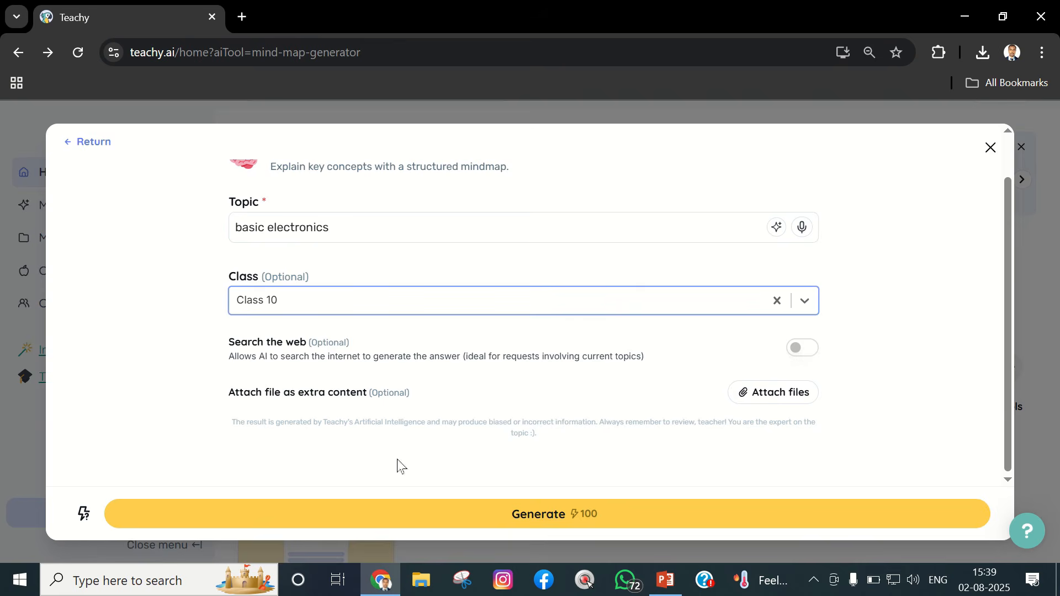
{"action": "left_click", "coordinate": [545, 512]}
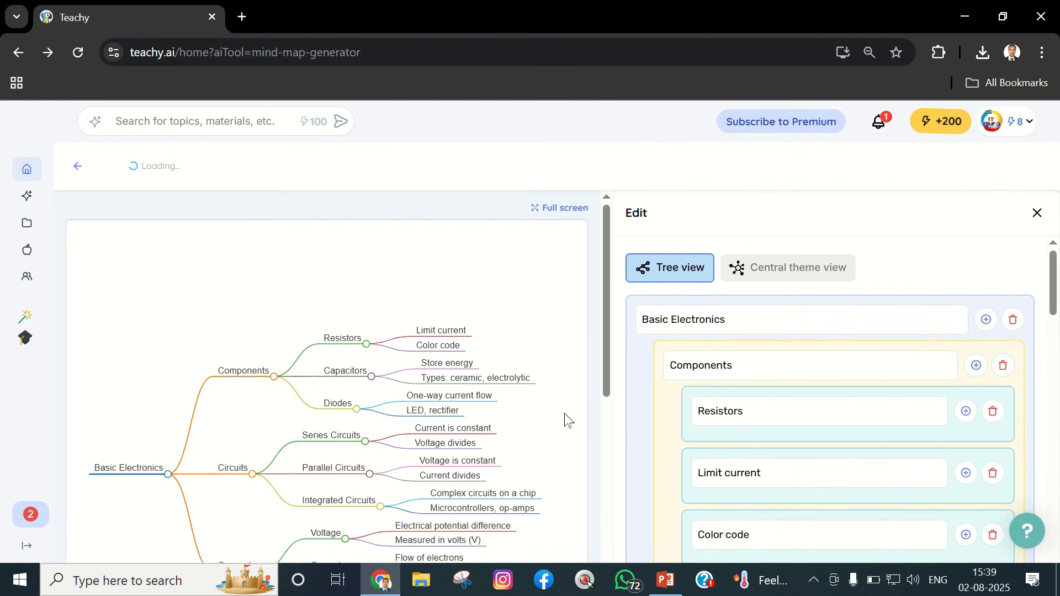
Examine the Components, Circuits and Concepts branches of the generated basic electronics mind map.
{"action": "scroll", "coordinate": [538, 424], "scroll_direction": "down", "scroll_amount": 2}
{"action": "scroll", "coordinate": [536, 418], "scroll_direction": "down", "scroll_amount": 1}
{"action": "scroll", "coordinate": [536, 419], "scroll_direction": "up", "scroll_amount": 1}
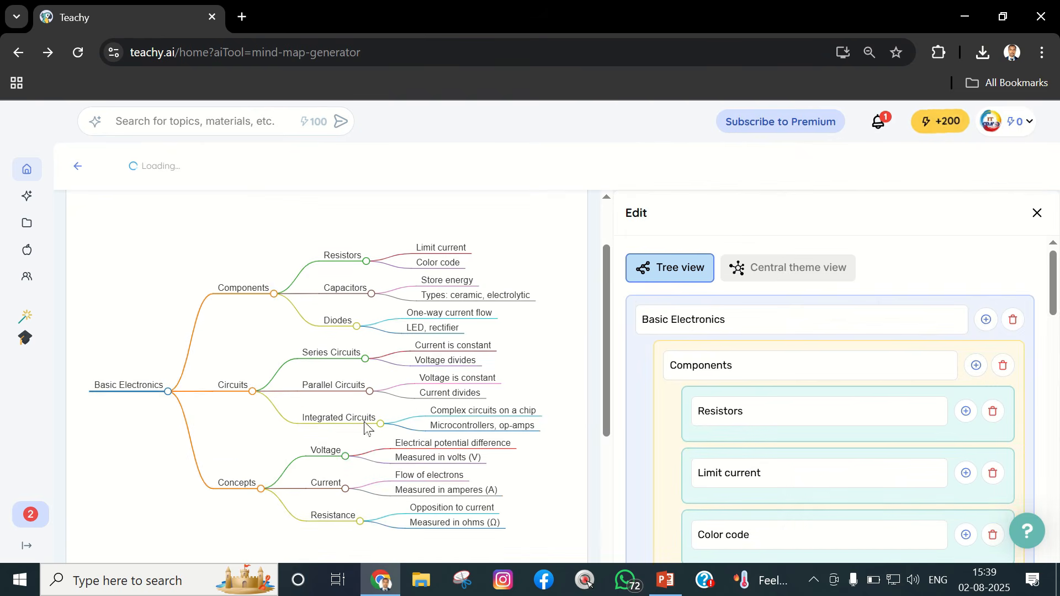
{"action": "scroll", "coordinate": [170, 388], "scroll_direction": "down", "scroll_amount": 1}
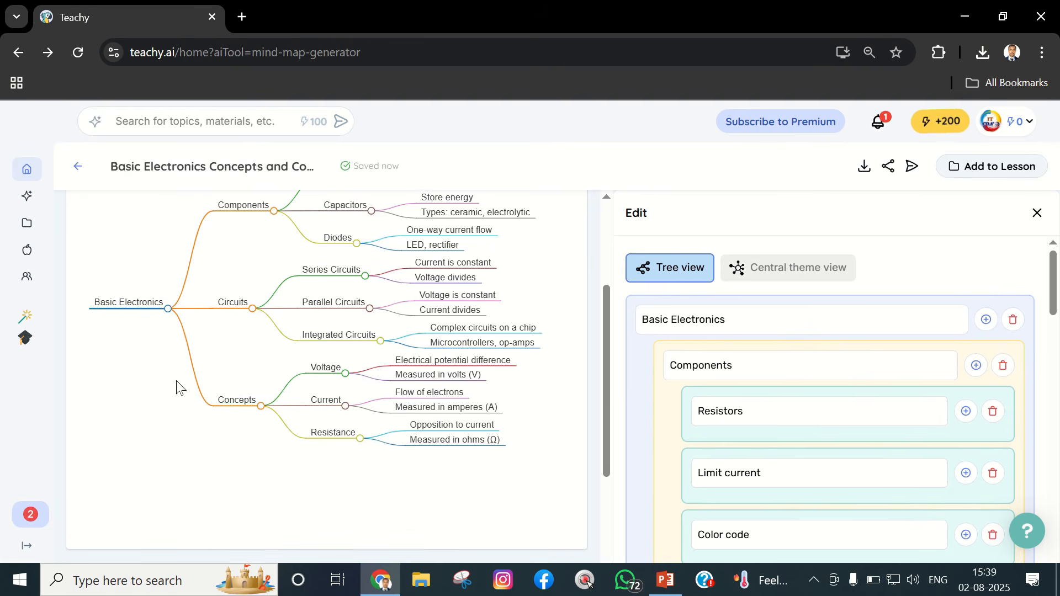
{"action": "scroll", "coordinate": [177, 381], "scroll_direction": "down", "scroll_amount": 2}
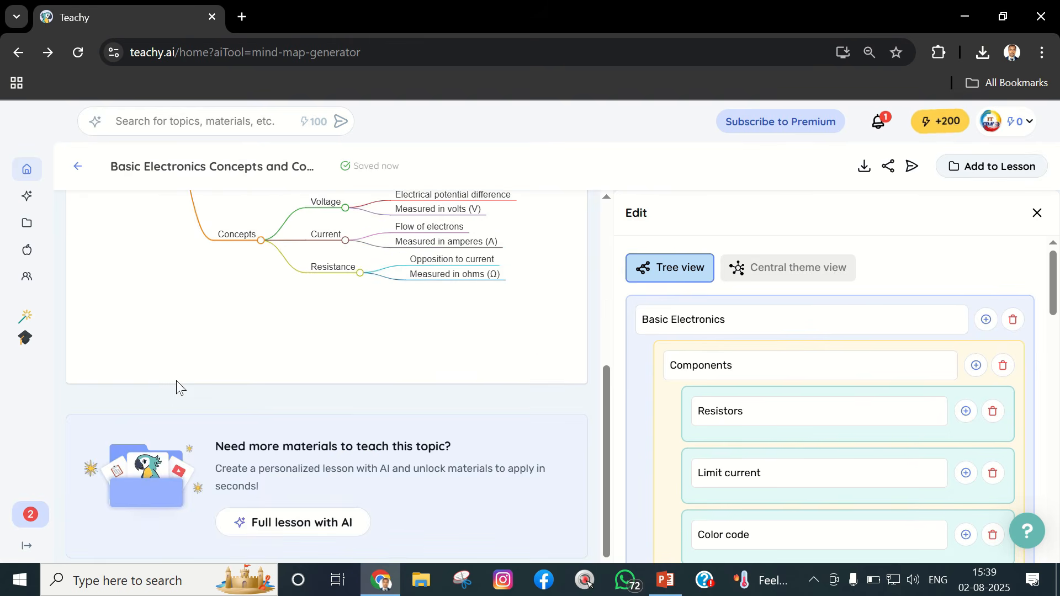
{"action": "scroll", "coordinate": [177, 380], "scroll_direction": "up", "scroll_amount": 3}
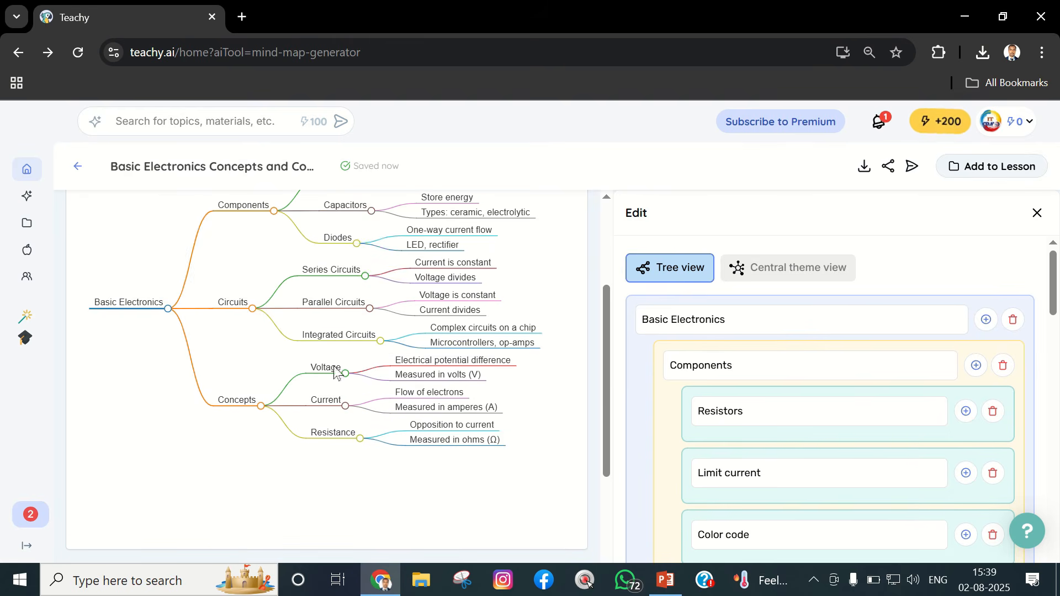
View the mind map in the central theme layout, look through its editable nodes, and return to the tree view.
{"action": "left_click", "coordinate": [779, 271]}
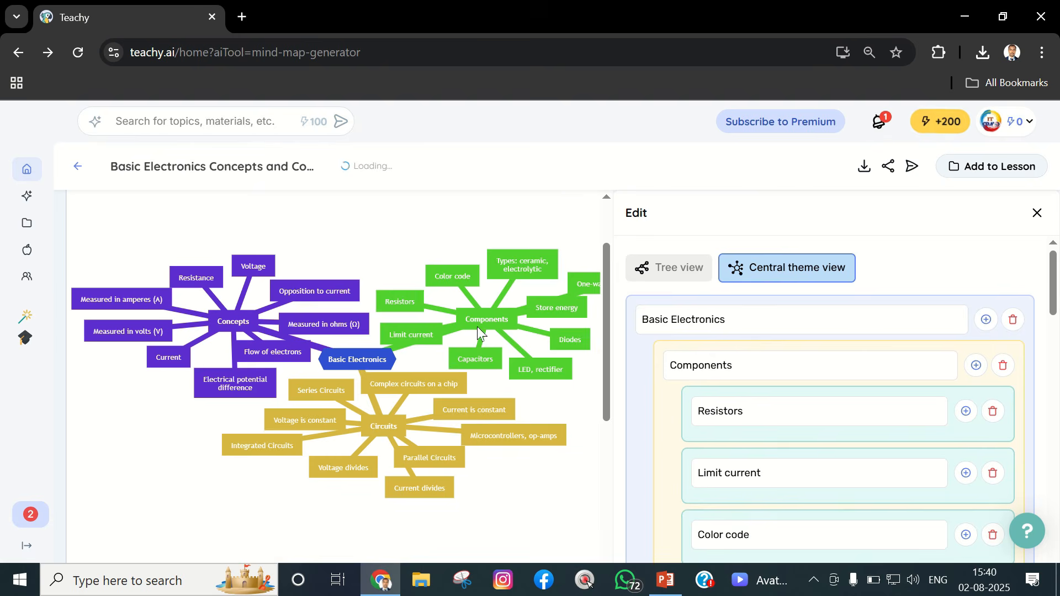
{"action": "scroll", "coordinate": [772, 318], "scroll_direction": "down", "scroll_amount": 3}
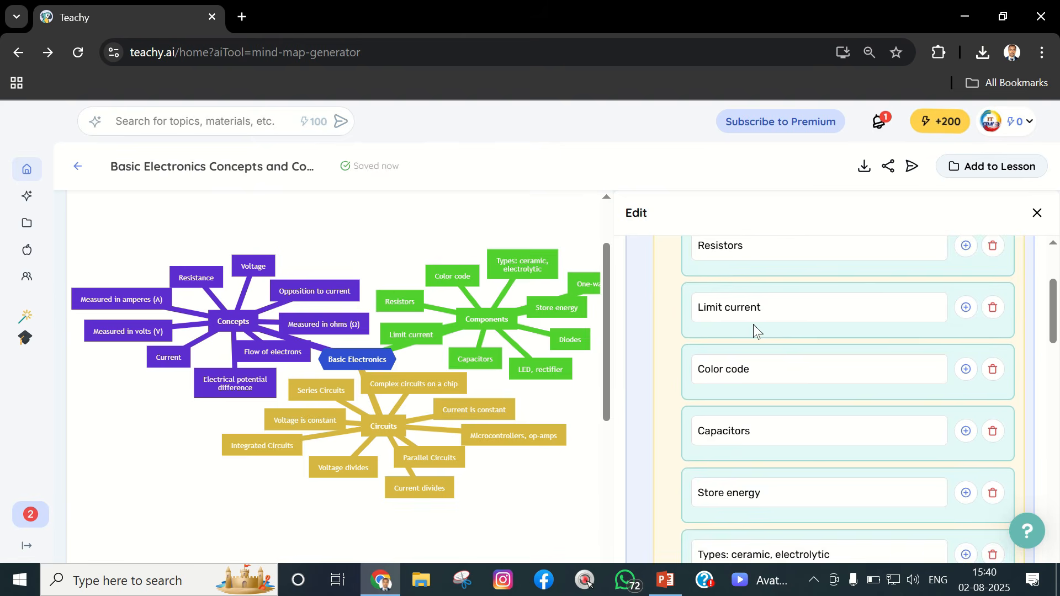
{"action": "scroll", "coordinate": [750, 326], "scroll_direction": "down", "scroll_amount": 3}
{"action": "scroll", "coordinate": [751, 326], "scroll_direction": "up", "scroll_amount": 6}
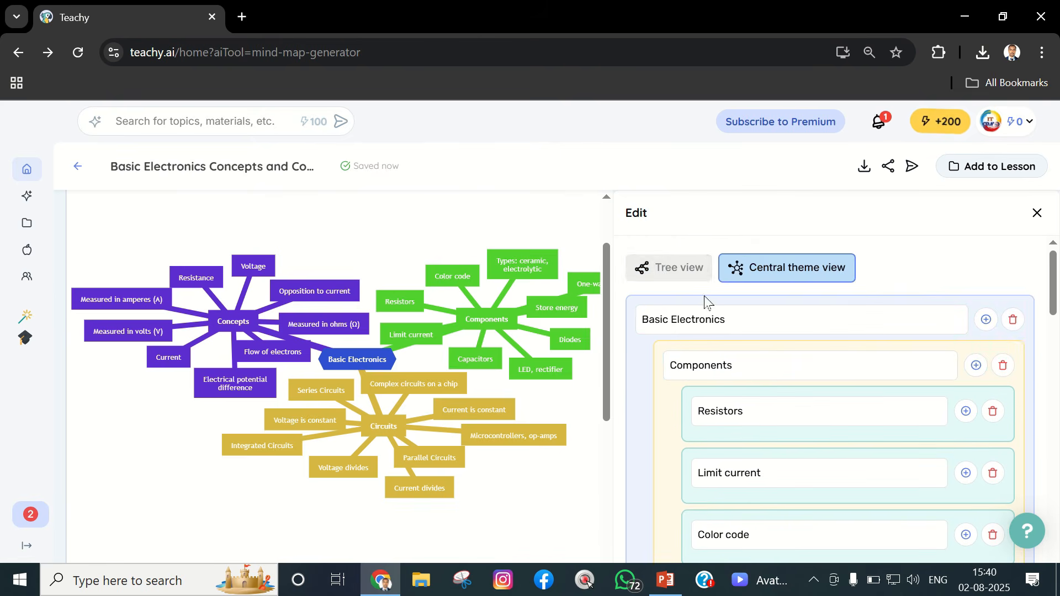
{"action": "left_click", "coordinate": [678, 271]}
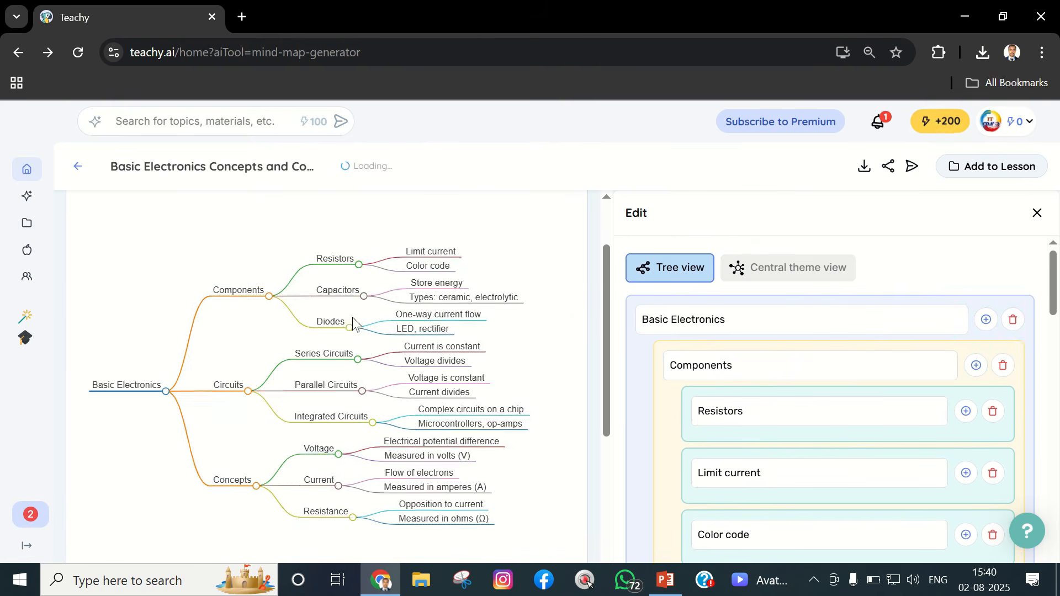
{"action": "left_click_drag", "start_coordinate": [613, 329], "coordinate": [618, 276]}
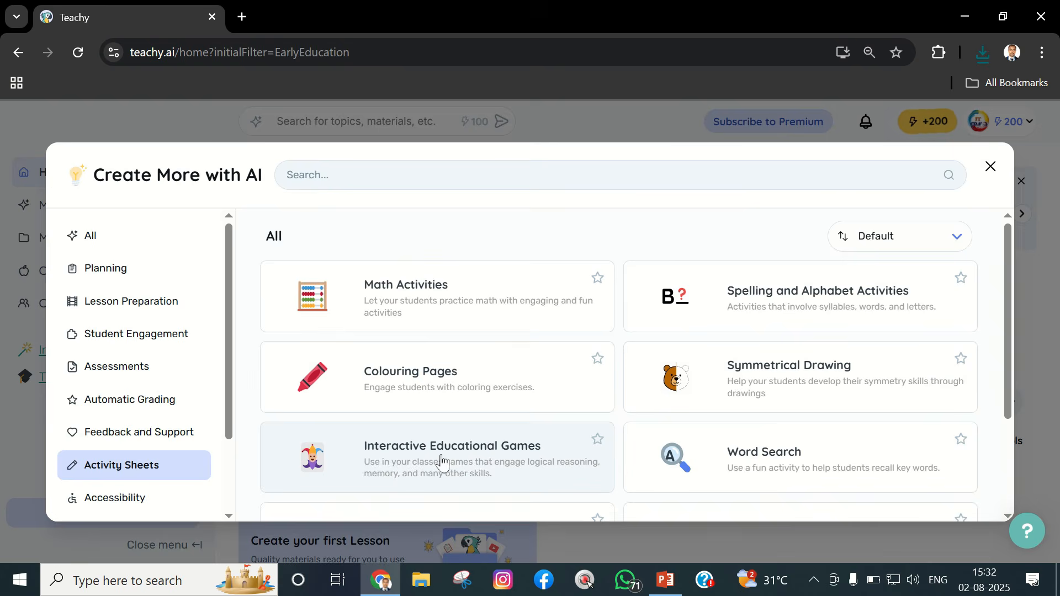
Look through the game types offered by the Interactive Educational Games tool and return to the tool list.
{"action": "left_click", "coordinate": [441, 463]}
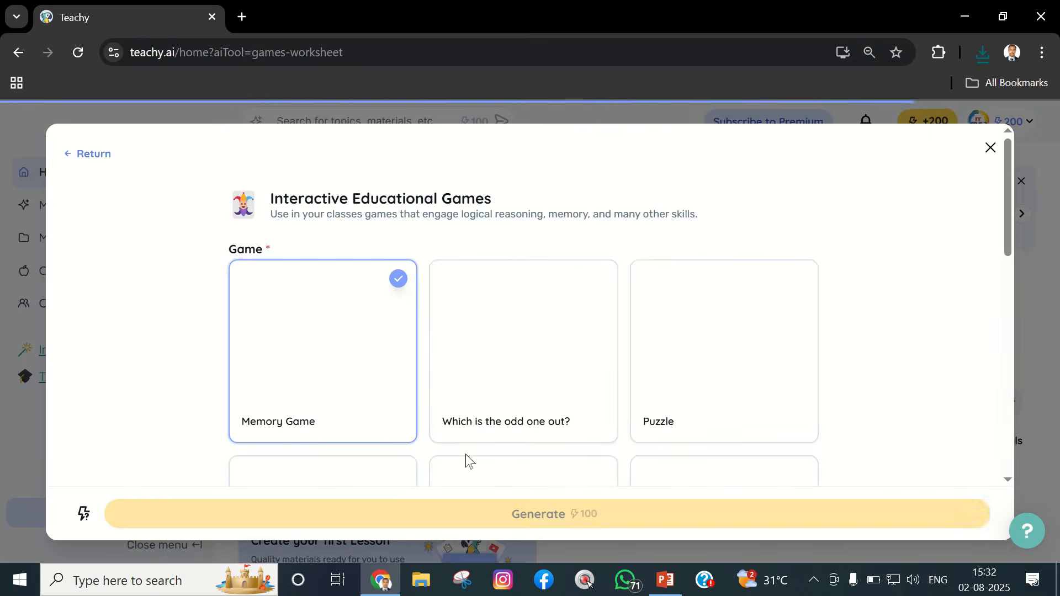
{"action": "scroll", "coordinate": [541, 417], "scroll_direction": "down", "scroll_amount": 3}
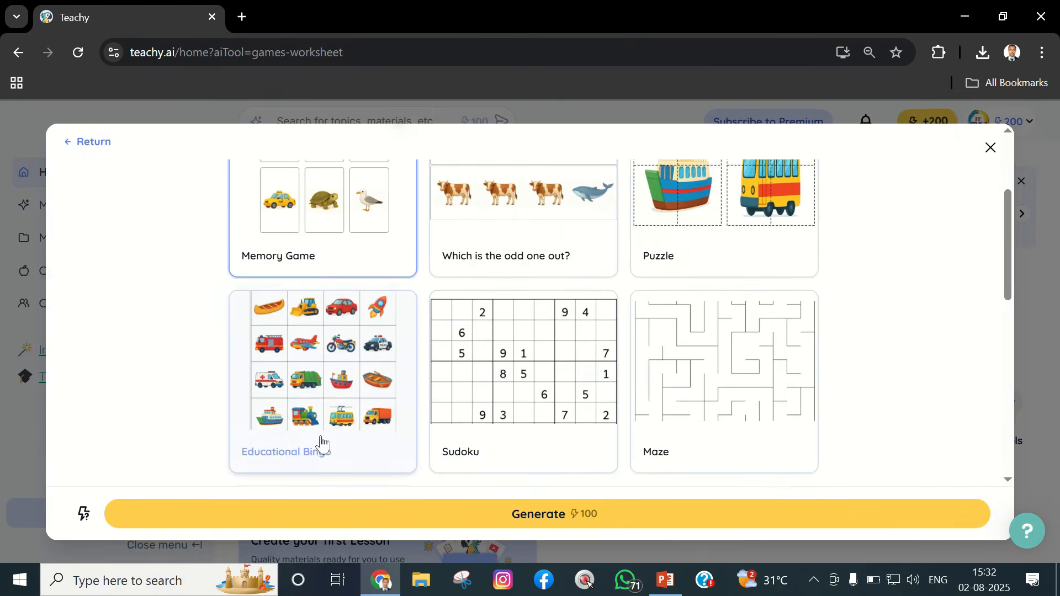
{"action": "scroll", "coordinate": [696, 381], "scroll_direction": "up", "scroll_amount": 3}
{"action": "scroll", "coordinate": [687, 403], "scroll_direction": "down", "scroll_amount": 5}
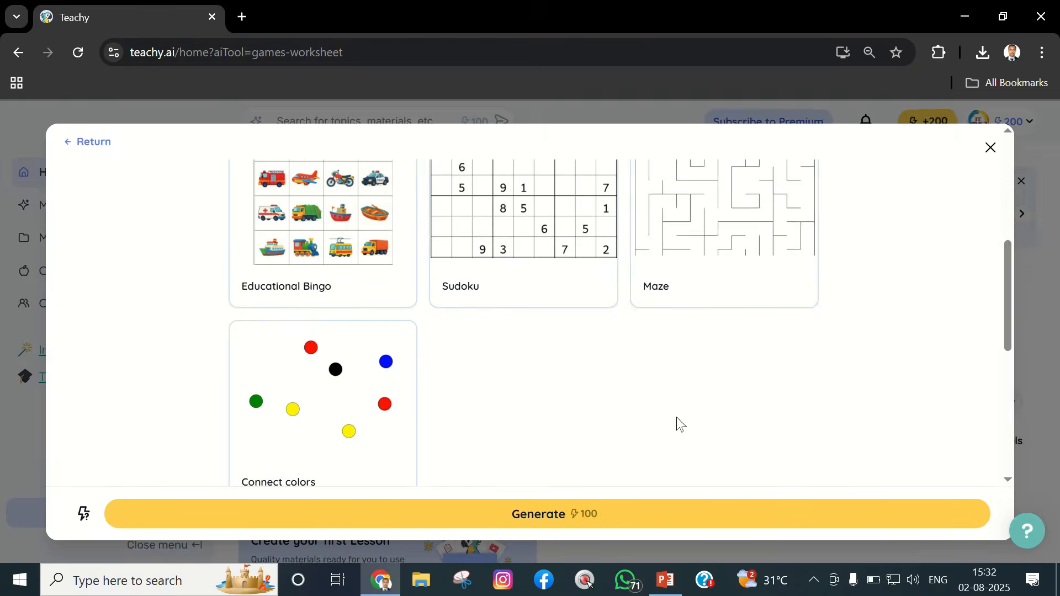
{"action": "scroll", "coordinate": [574, 439], "scroll_direction": "up", "scroll_amount": 6}
{"action": "left_click", "coordinate": [80, 145]}
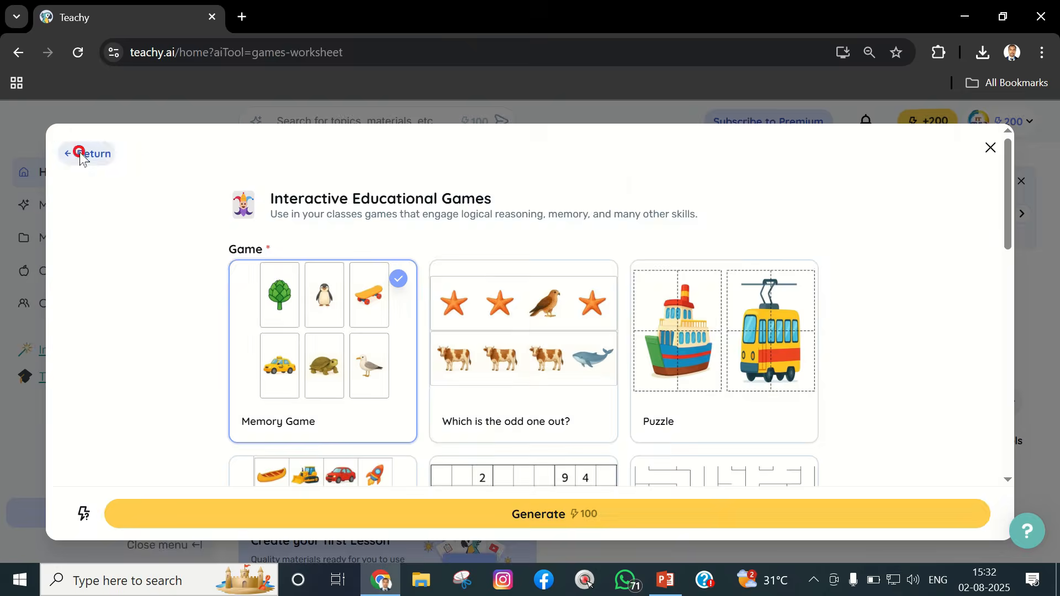
Look through the Math Activities tool's activity types and its quantity, operation and difficulty settings, and return to the tool list.
{"action": "left_click", "coordinate": [429, 290]}
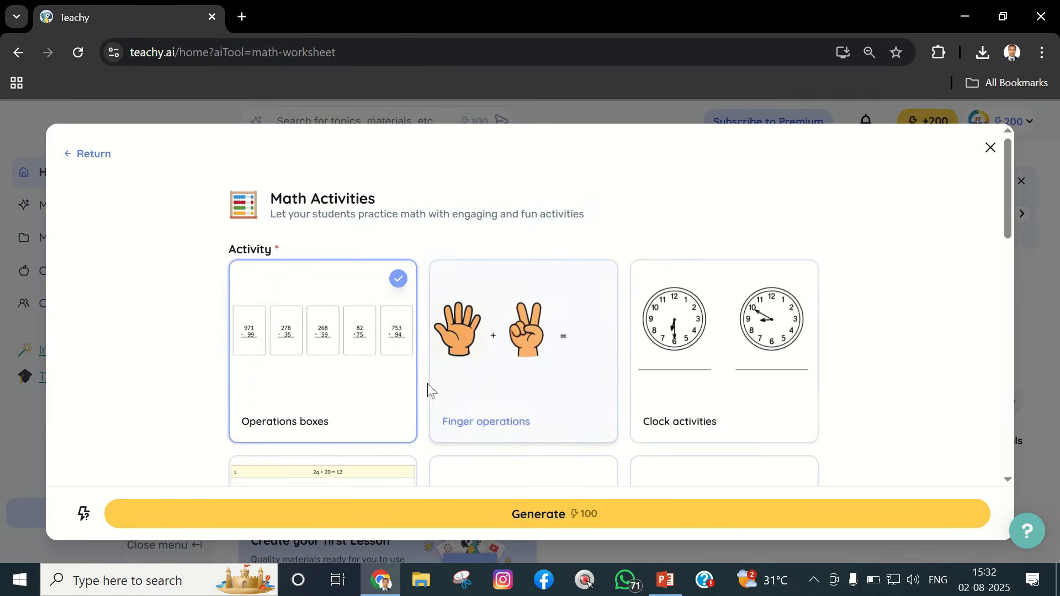
{"action": "scroll", "coordinate": [419, 386], "scroll_direction": "down", "scroll_amount": 1}
{"action": "scroll", "coordinate": [703, 304], "scroll_direction": "down", "scroll_amount": 1}
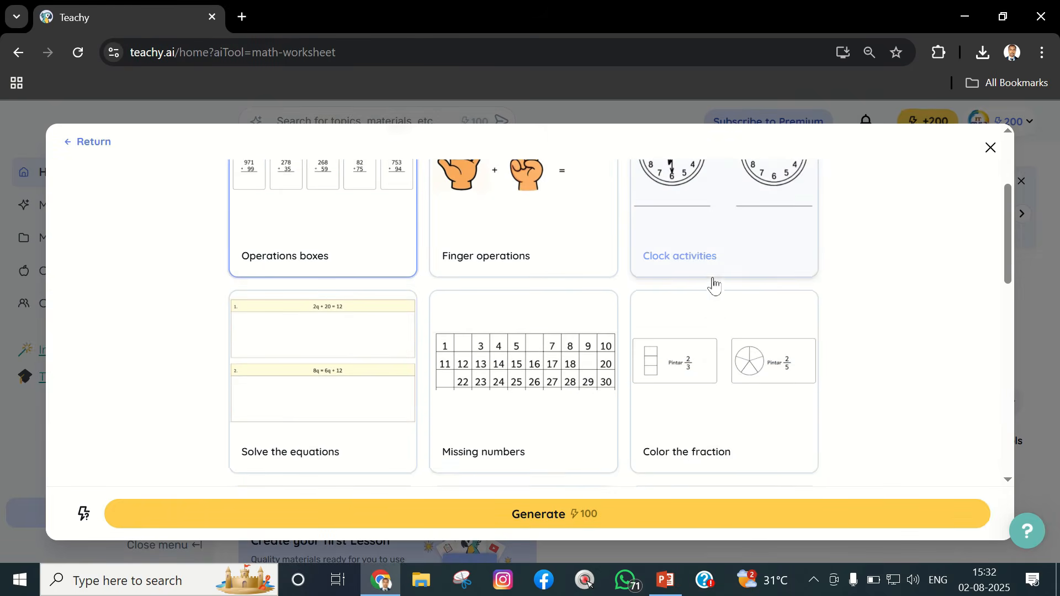
{"action": "scroll", "coordinate": [714, 286], "scroll_direction": "down", "scroll_amount": 1}
{"action": "scroll", "coordinate": [332, 356], "scroll_direction": "down", "scroll_amount": 2}
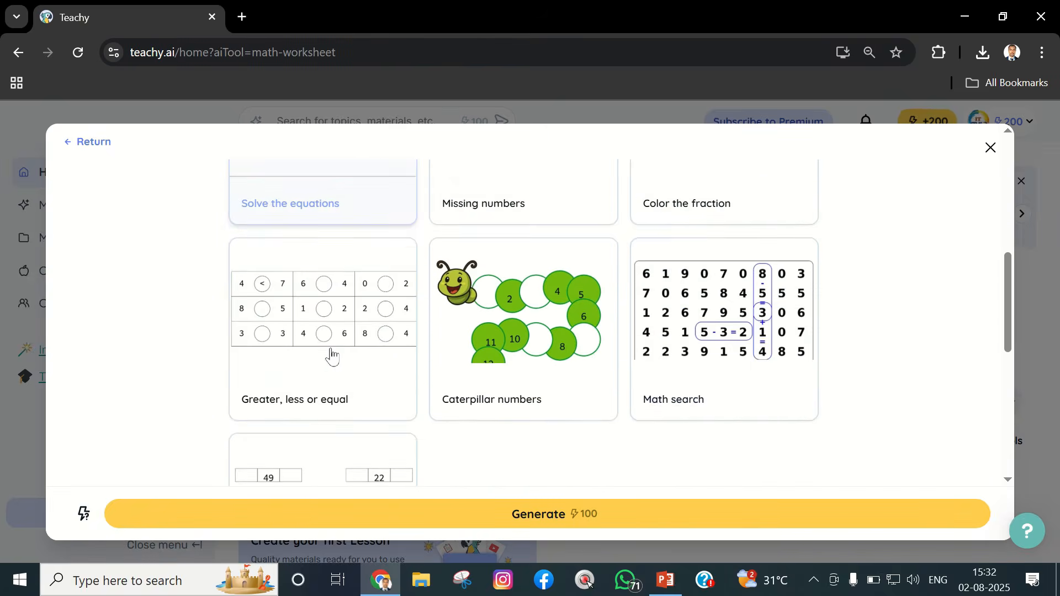
{"action": "scroll", "coordinate": [608, 372], "scroll_direction": "down", "scroll_amount": 3}
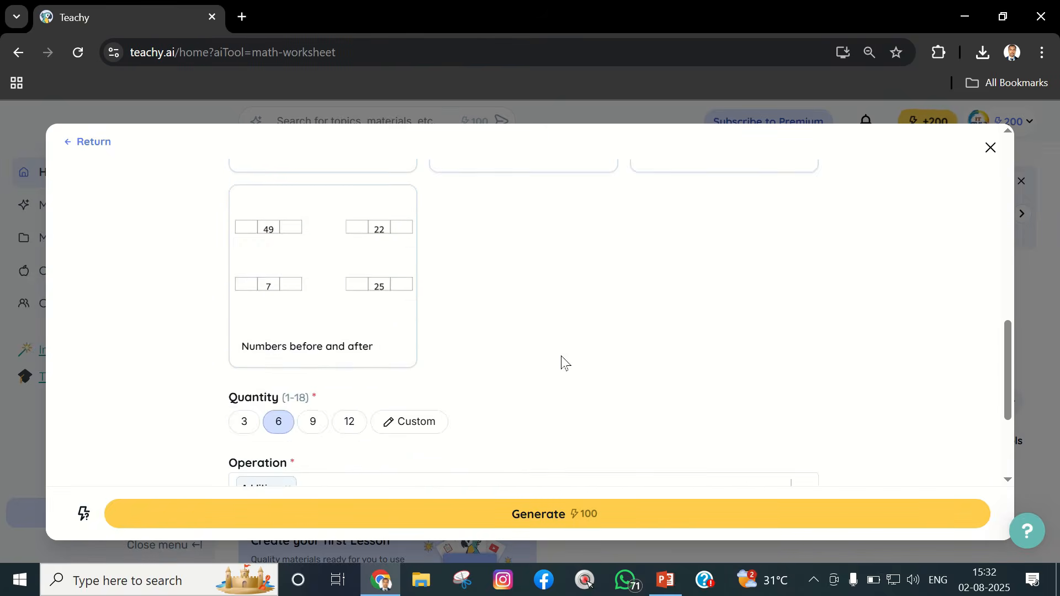
{"action": "scroll", "coordinate": [506, 355], "scroll_direction": "down", "scroll_amount": 2}
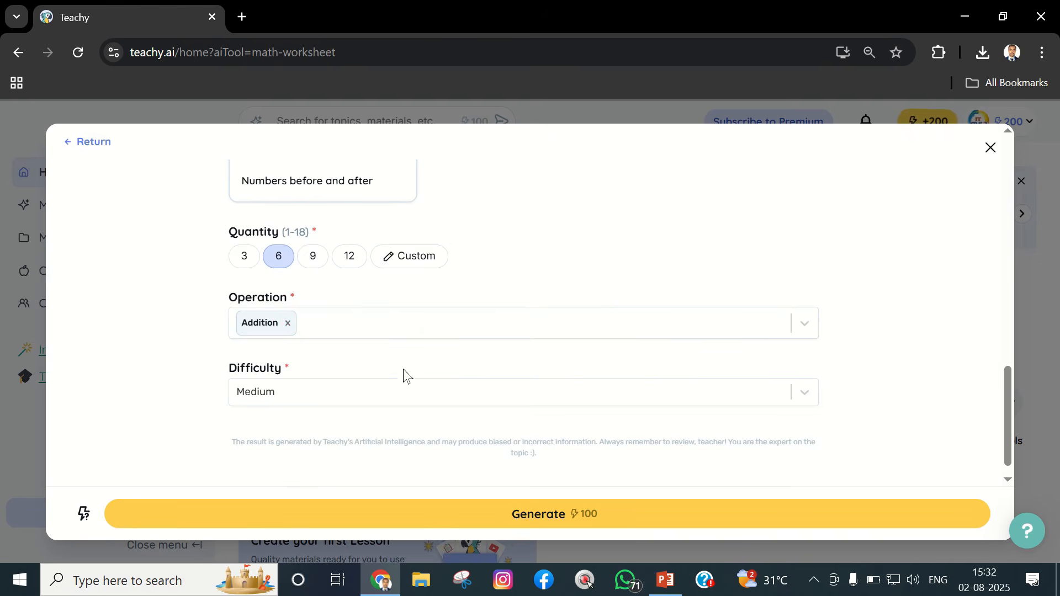
{"action": "scroll", "coordinate": [436, 366], "scroll_direction": "up", "scroll_amount": 8}
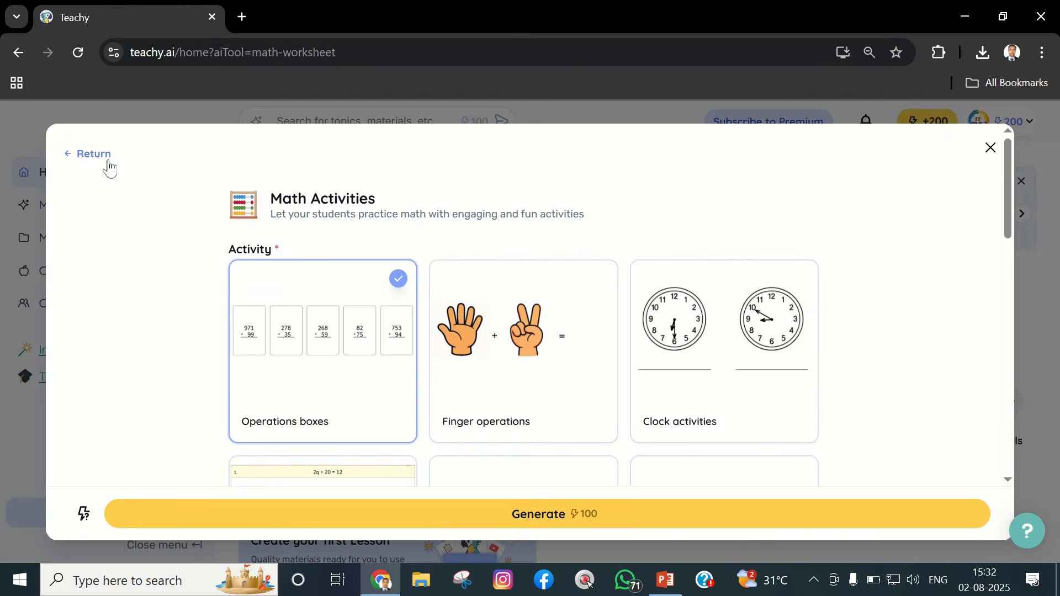
{"action": "left_click", "coordinate": [106, 160]}
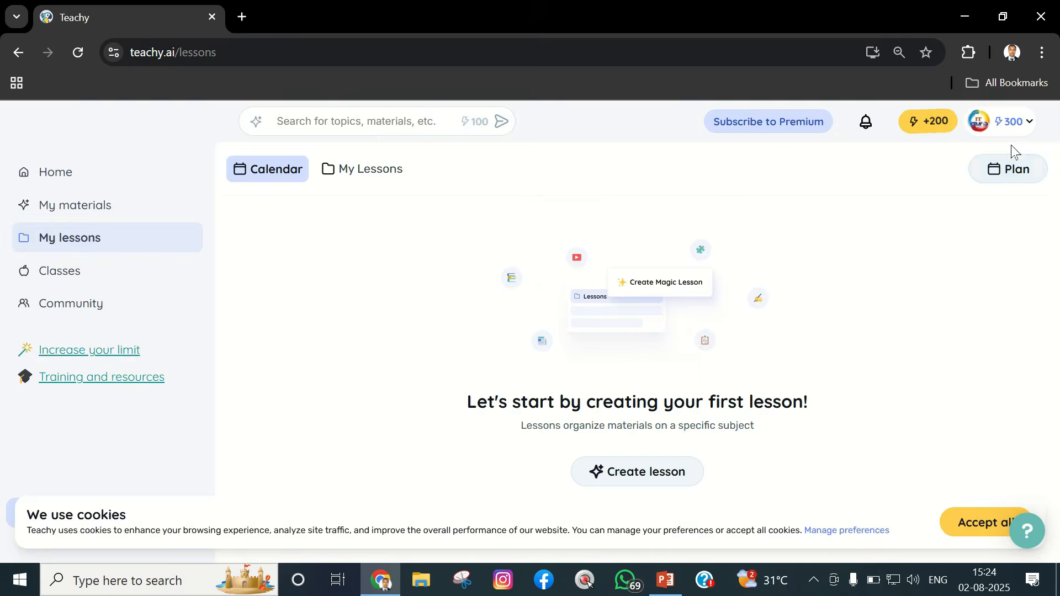
Open the Classes page to view the classroom management features.
{"action": "left_click", "coordinate": [87, 278]}
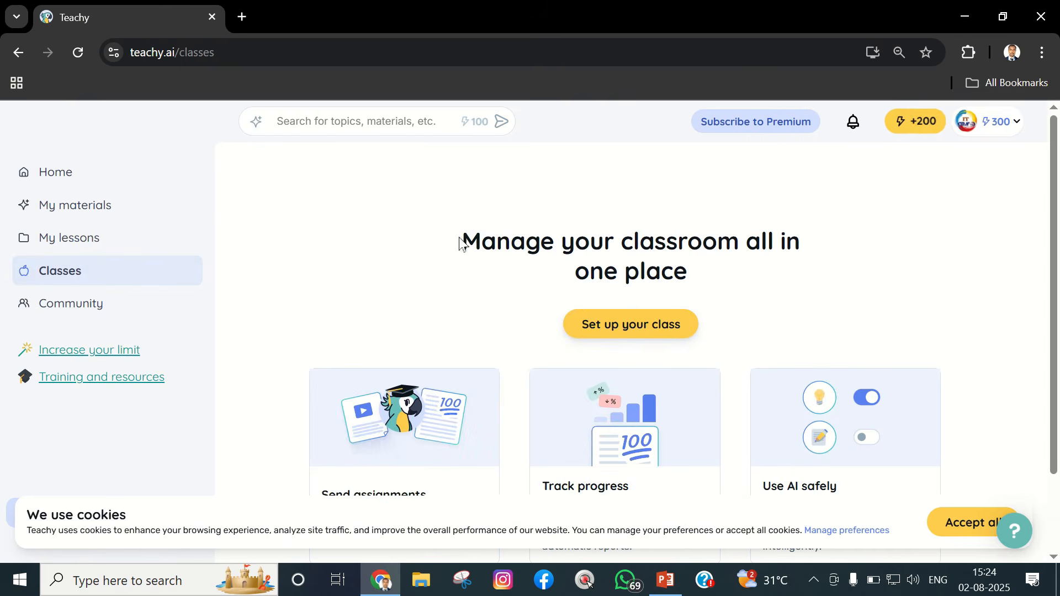
Review the Classes page's heading and its feature cards on sending assignments, tracking progress and using AI safely.
{"action": "left_click_drag", "start_coordinate": [461, 240], "coordinate": [779, 293]}
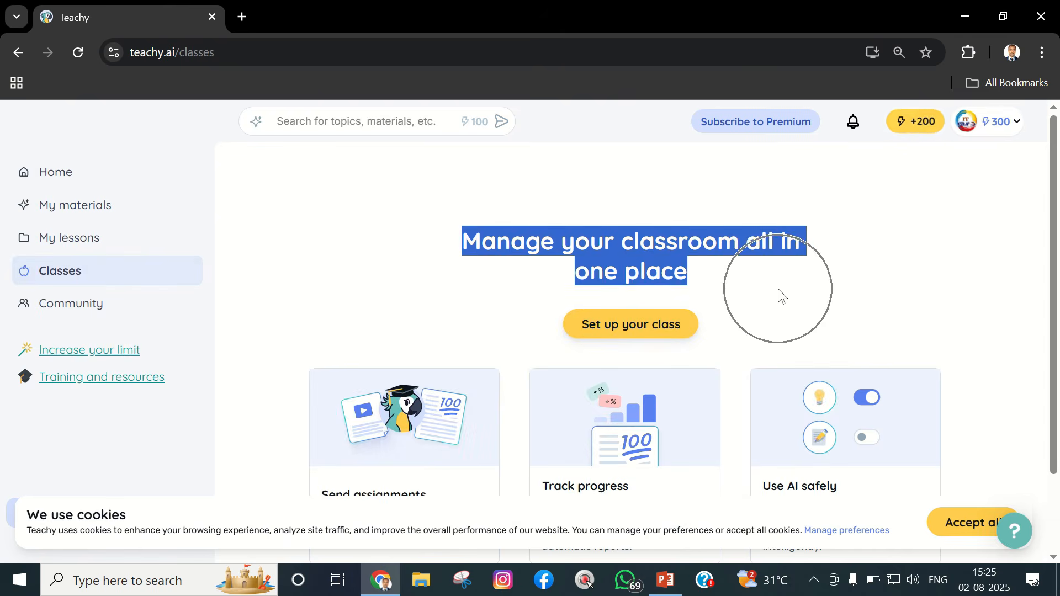
{"action": "scroll", "coordinate": [769, 320], "scroll_direction": "down", "scroll_amount": 2}
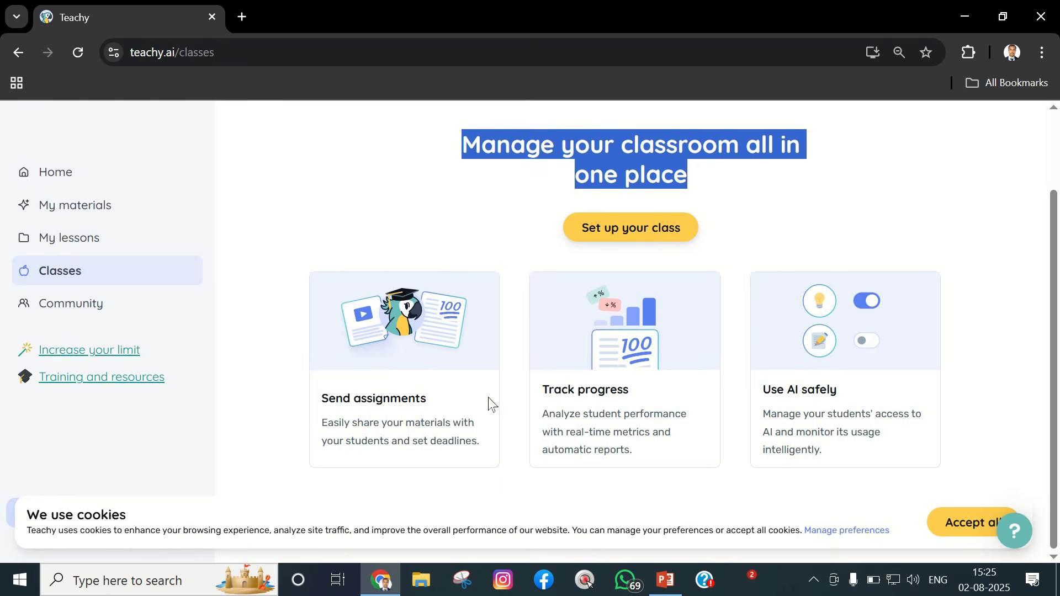
{"action": "scroll", "coordinate": [541, 392], "scroll_direction": "up", "scroll_amount": 2}
Open the Community page and look through the posts, questions and teaching materials shared by other teachers.
{"action": "left_click", "coordinate": [73, 303]}
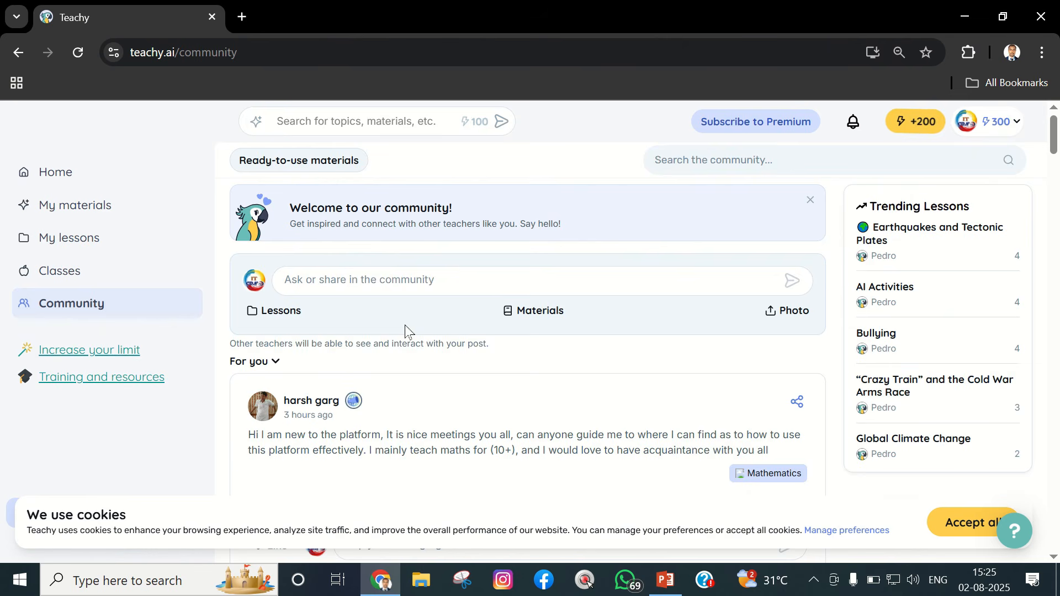
{"action": "scroll", "coordinate": [480, 326], "scroll_direction": "down", "scroll_amount": 5}
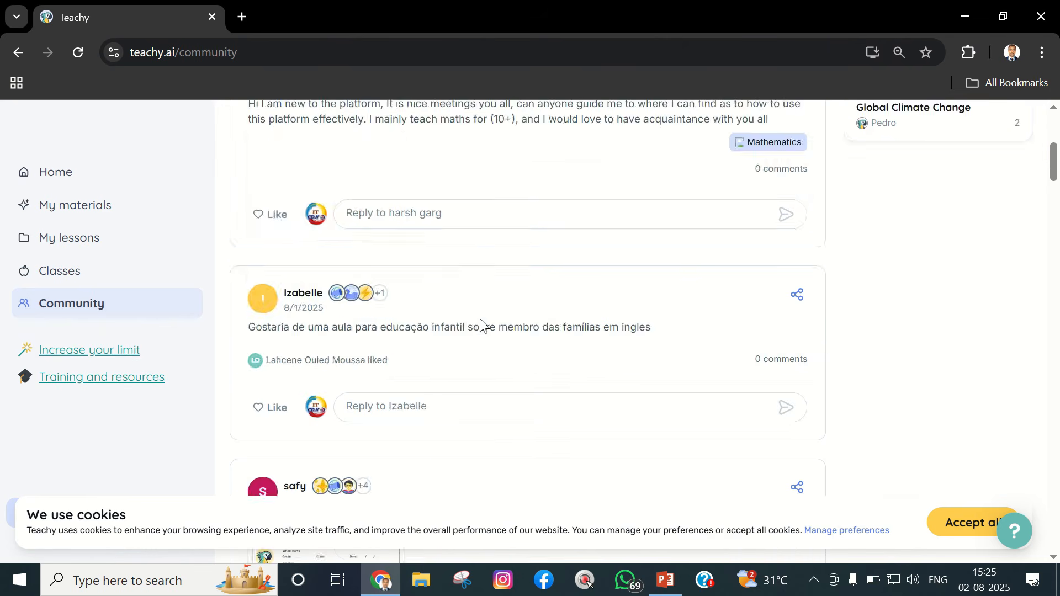
{"action": "scroll", "coordinate": [481, 326], "scroll_direction": "down", "scroll_amount": 6}
{"action": "scroll", "coordinate": [331, 276], "scroll_direction": "up", "scroll_amount": 3}
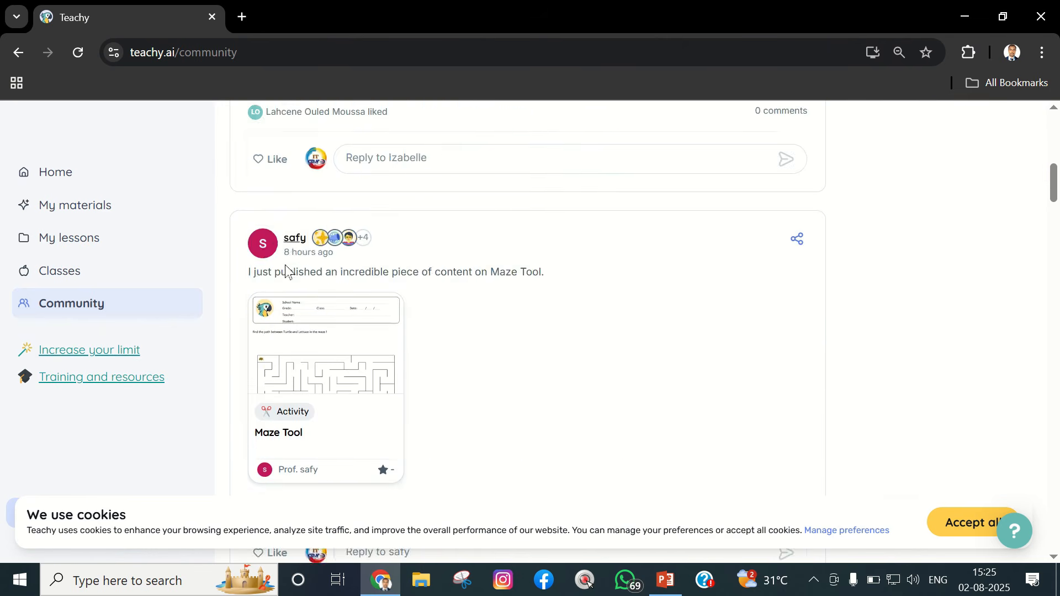
{"action": "scroll", "coordinate": [293, 265], "scroll_direction": "up", "scroll_amount": 3}
{"action": "scroll", "coordinate": [388, 327], "scroll_direction": "down", "scroll_amount": 12}
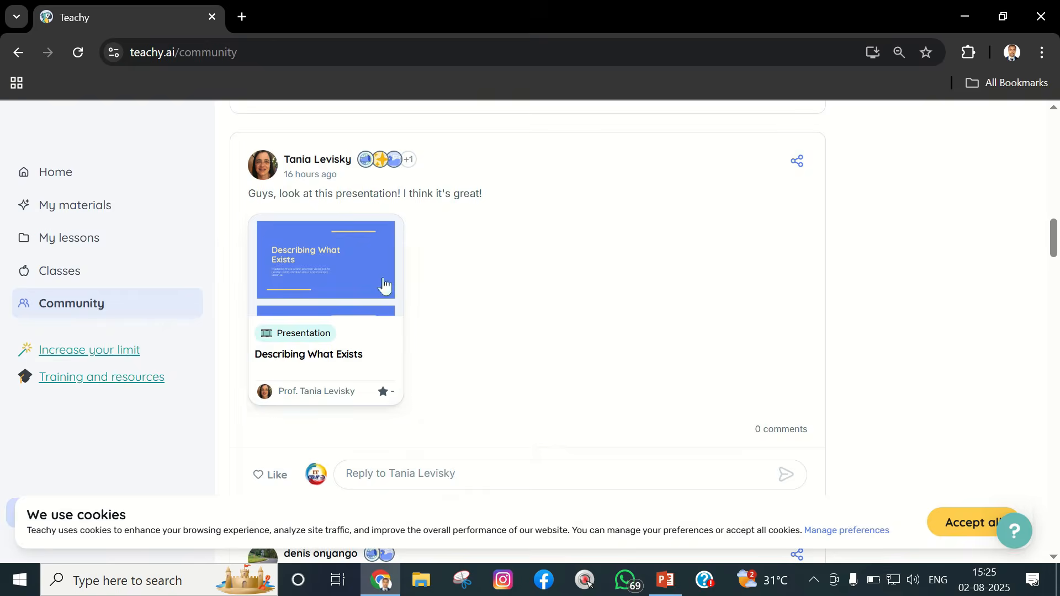
{"action": "scroll", "coordinate": [385, 285], "scroll_direction": "down", "scroll_amount": 6}
{"action": "scroll", "coordinate": [352, 288], "scroll_direction": "down", "scroll_amount": 6}
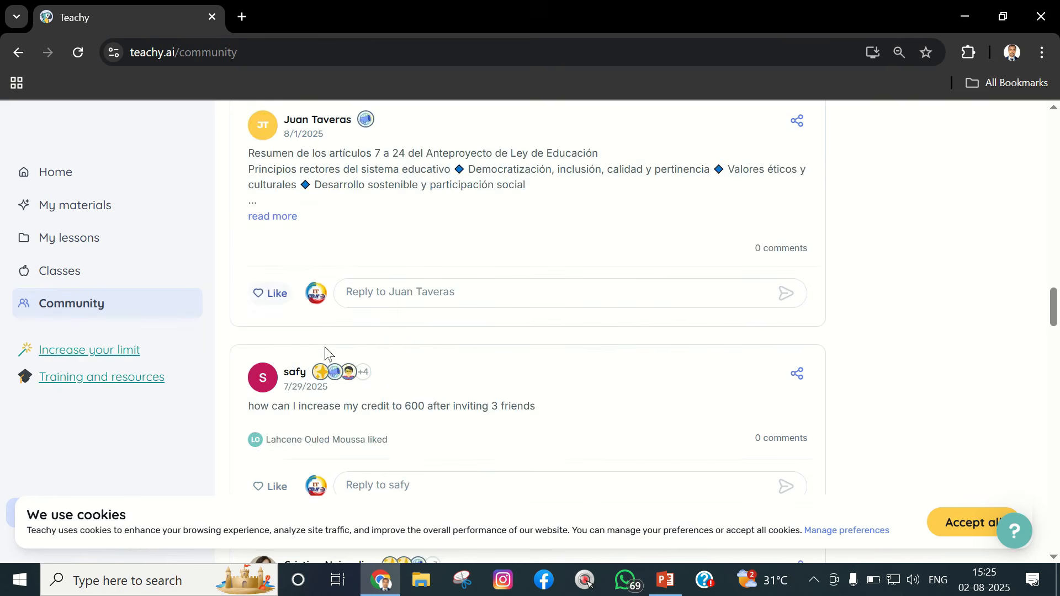
{"action": "scroll", "coordinate": [326, 353], "scroll_direction": "down", "scroll_amount": 9}
{"action": "scroll", "coordinate": [339, 249], "scroll_direction": "up", "scroll_amount": 2}
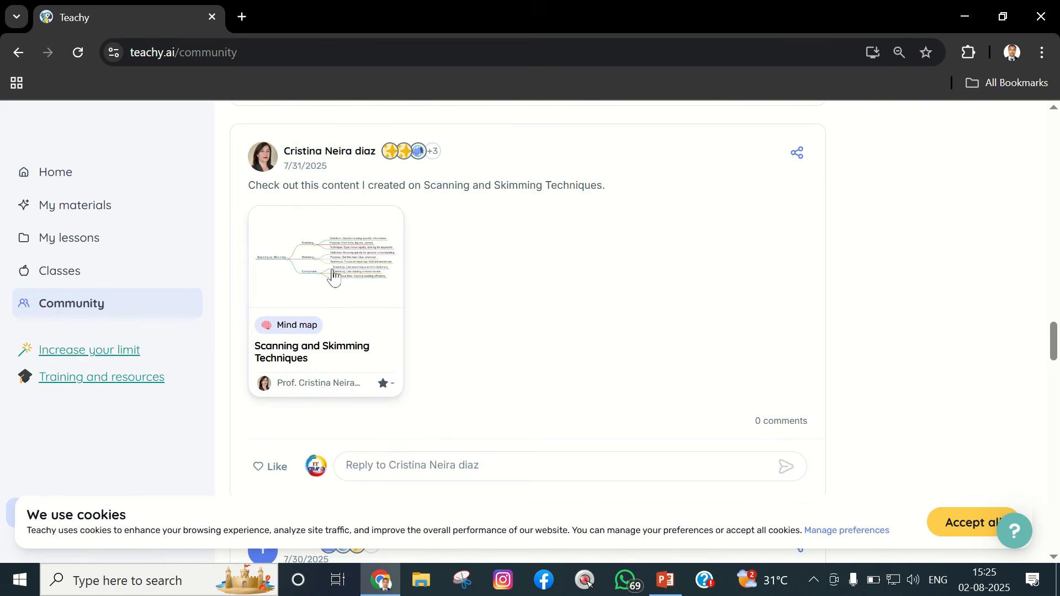
{"action": "scroll", "coordinate": [333, 276], "scroll_direction": "down", "scroll_amount": 6}
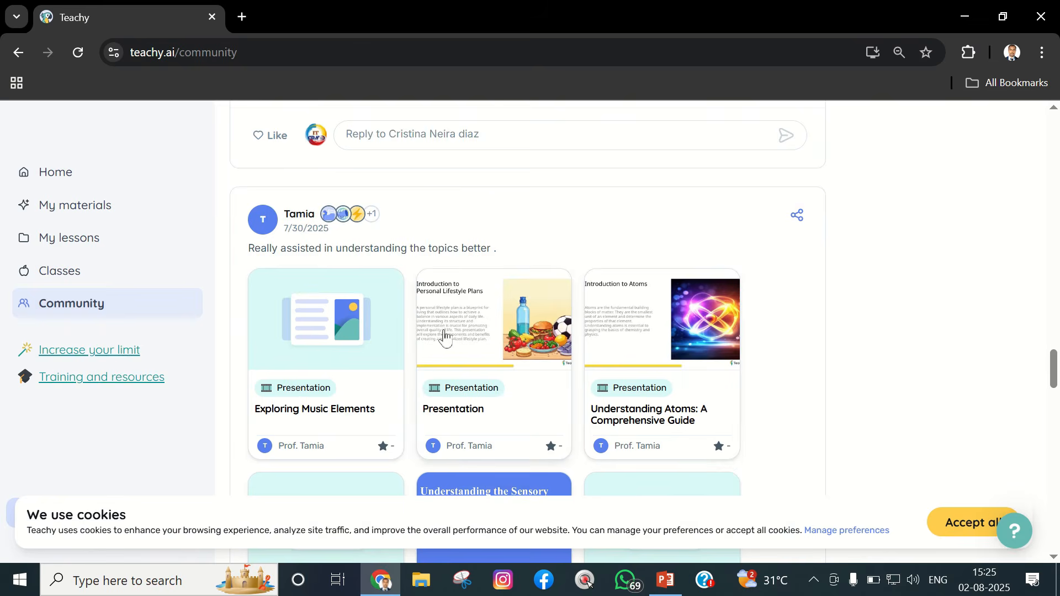
{"action": "scroll", "coordinate": [313, 309], "scroll_direction": "down", "scroll_amount": 6}
{"action": "scroll", "coordinate": [314, 318], "scroll_direction": "down", "scroll_amount": 12}
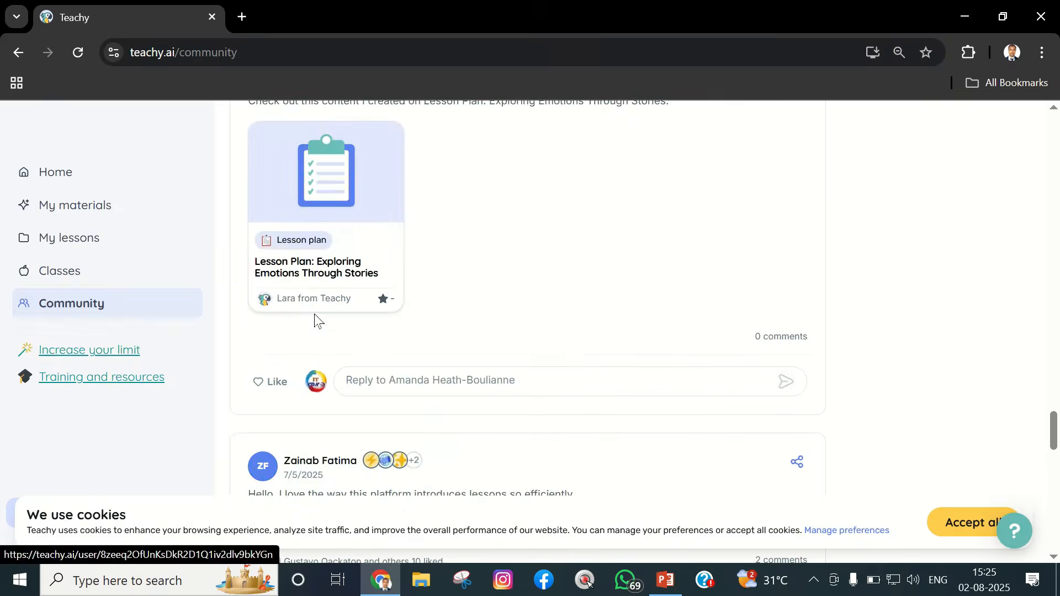
{"action": "scroll", "coordinate": [316, 316], "scroll_direction": "down", "scroll_amount": 3}
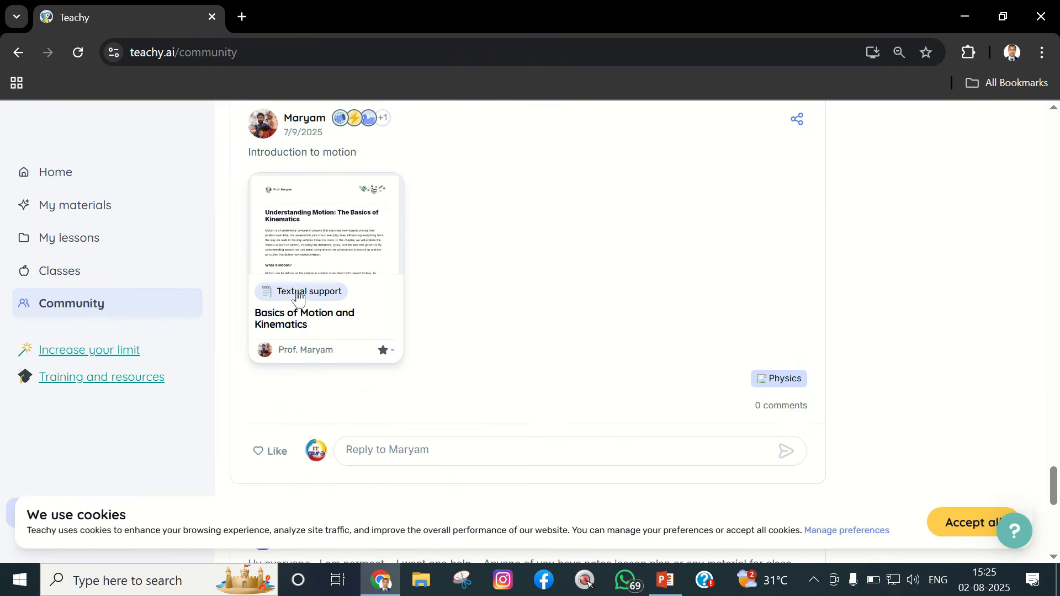
{"action": "scroll", "coordinate": [362, 302], "scroll_direction": "down", "scroll_amount": 13}
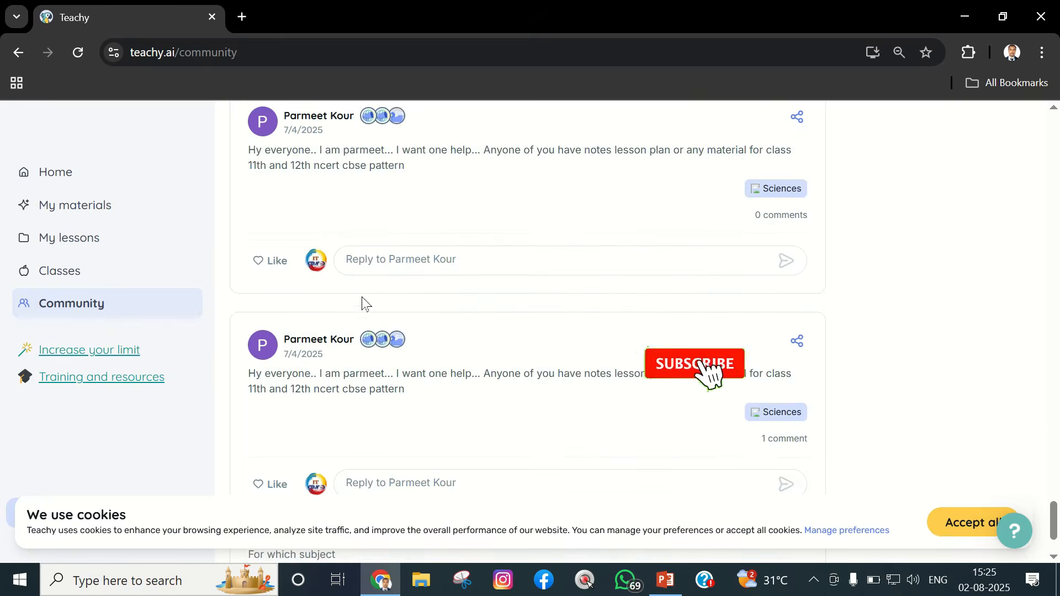
{"action": "scroll", "coordinate": [466, 327], "scroll_direction": "up", "scroll_amount": 20}
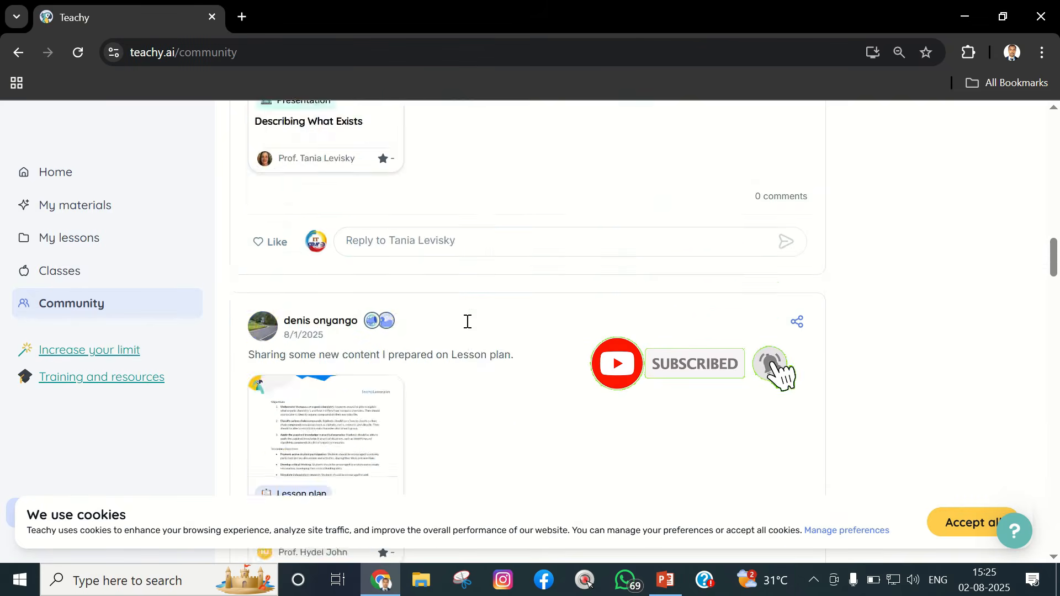